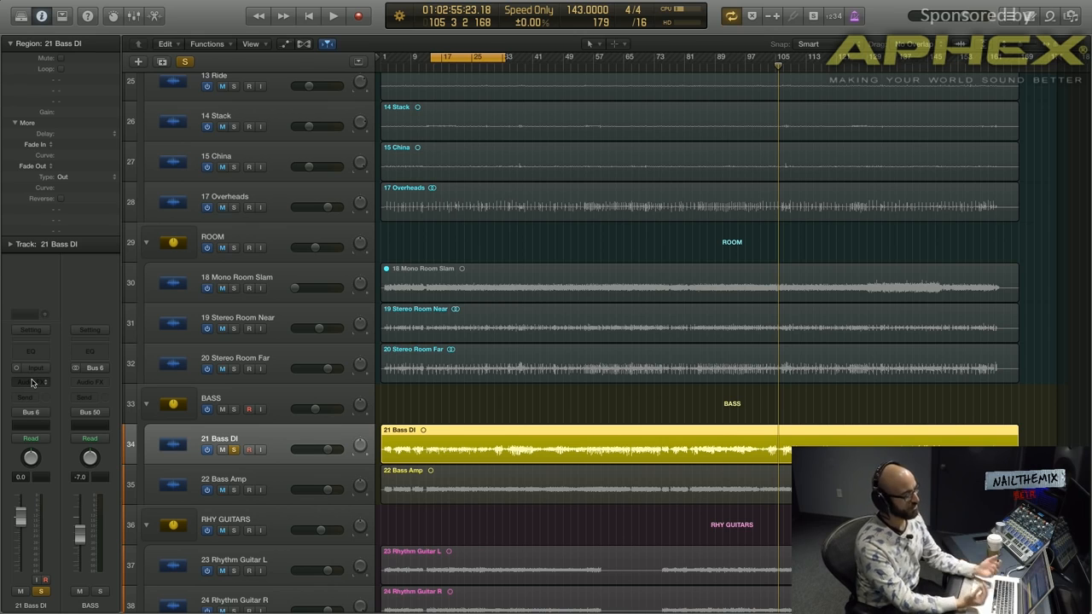
Audition the soloed bass DI from the cycle start and set the BASS bus volume to 0.0 dB.
{"action": "key", "text": "space"}
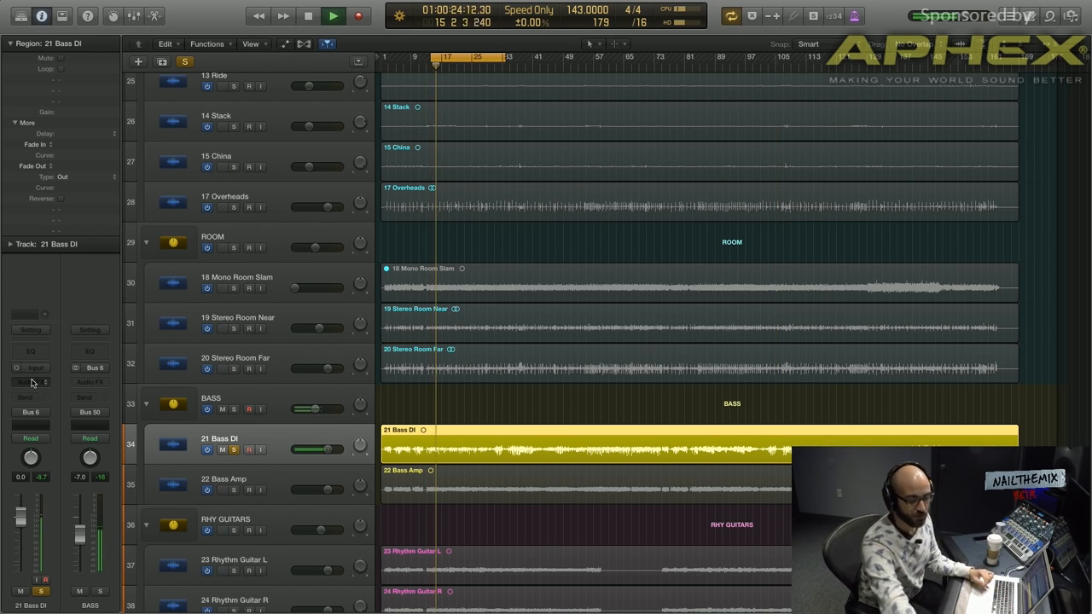
{"action": "key", "text": "space"}
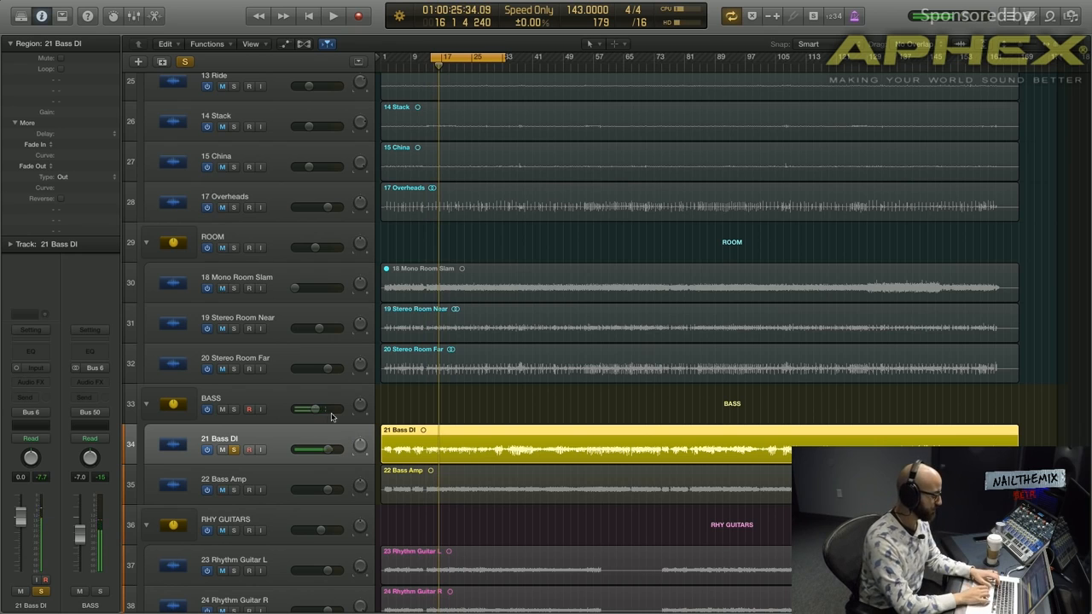
{"action": "key", "text": "space"}
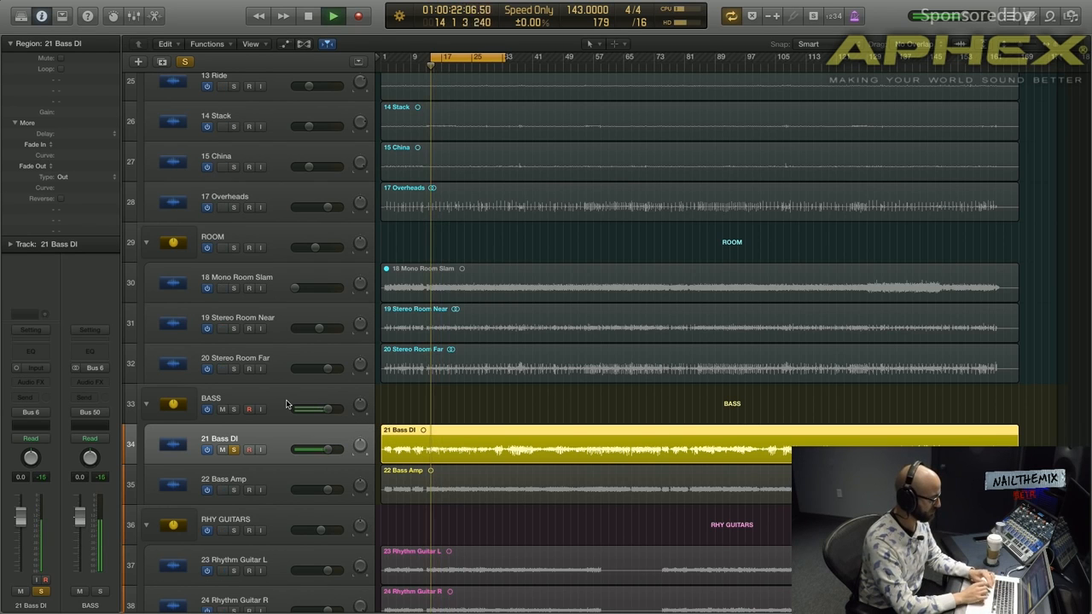
Insert the Kush Hammer DSP equalizer on the BASS bus channel and place its window over the middle of the arrangement.
{"action": "left_click", "coordinate": [286, 401]}
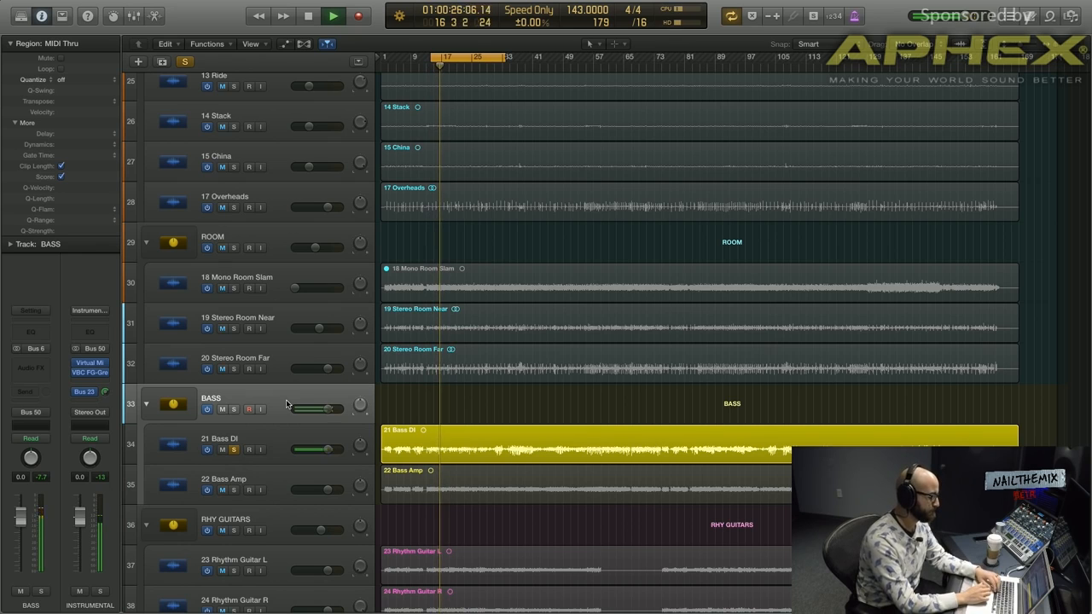
{"action": "key", "text": "space"}
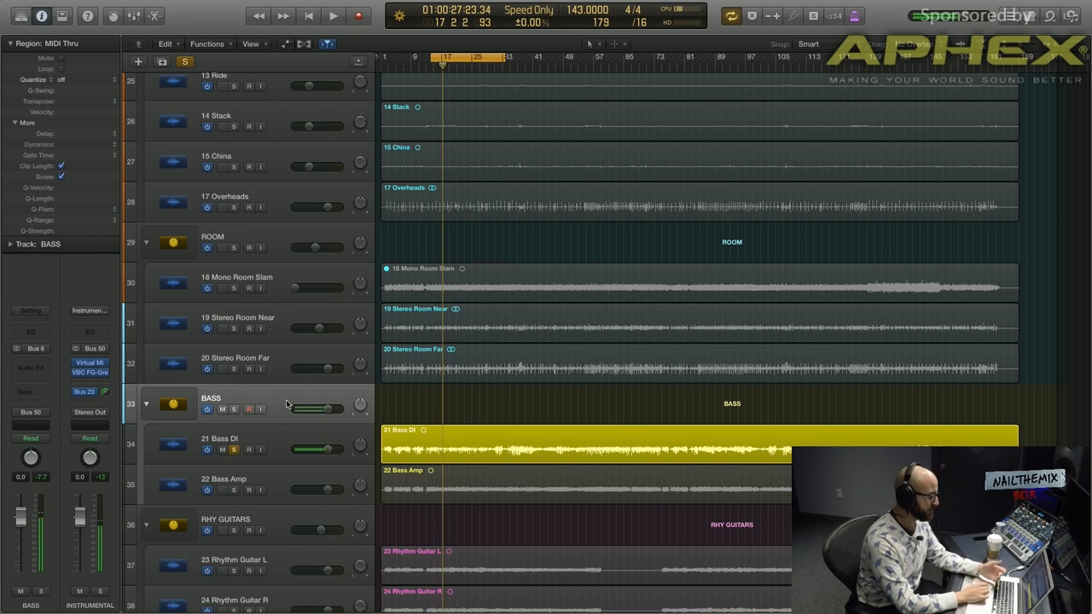
{"action": "left_click", "coordinate": [46, 369]}
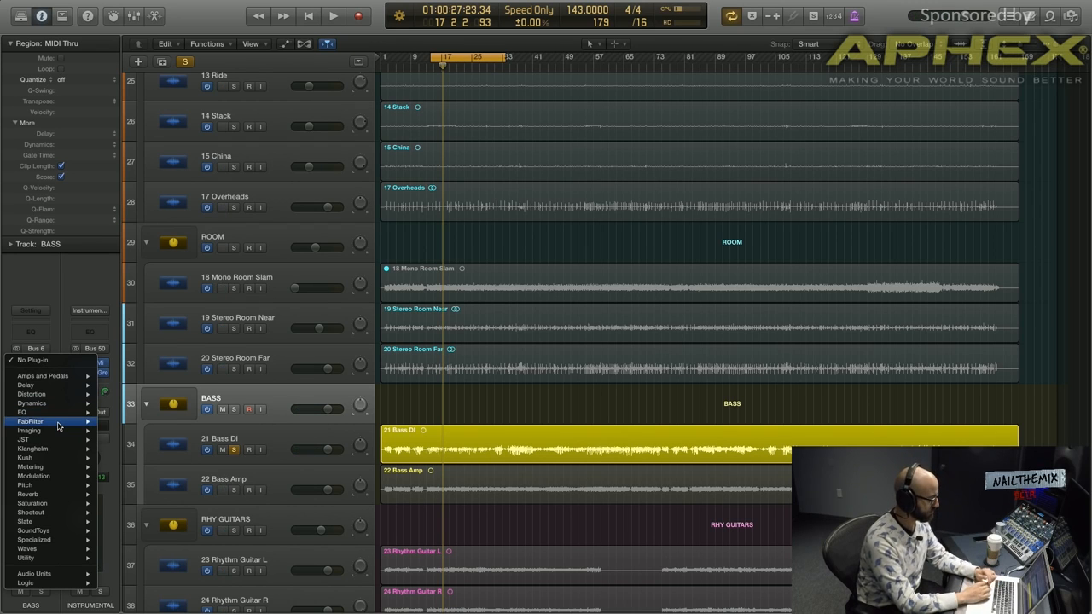
{"action": "mouse_move", "coordinate": [58, 426]}
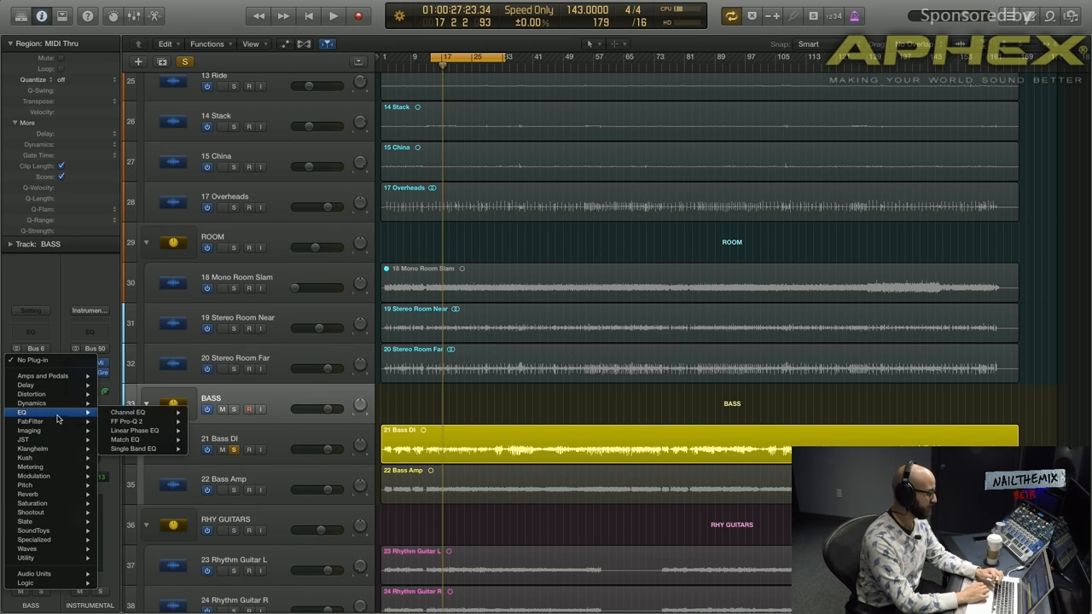
{"action": "mouse_move", "coordinate": [58, 459]}
{"action": "mouse_move", "coordinate": [141, 467]}
{"action": "left_click", "coordinate": [200, 468]}
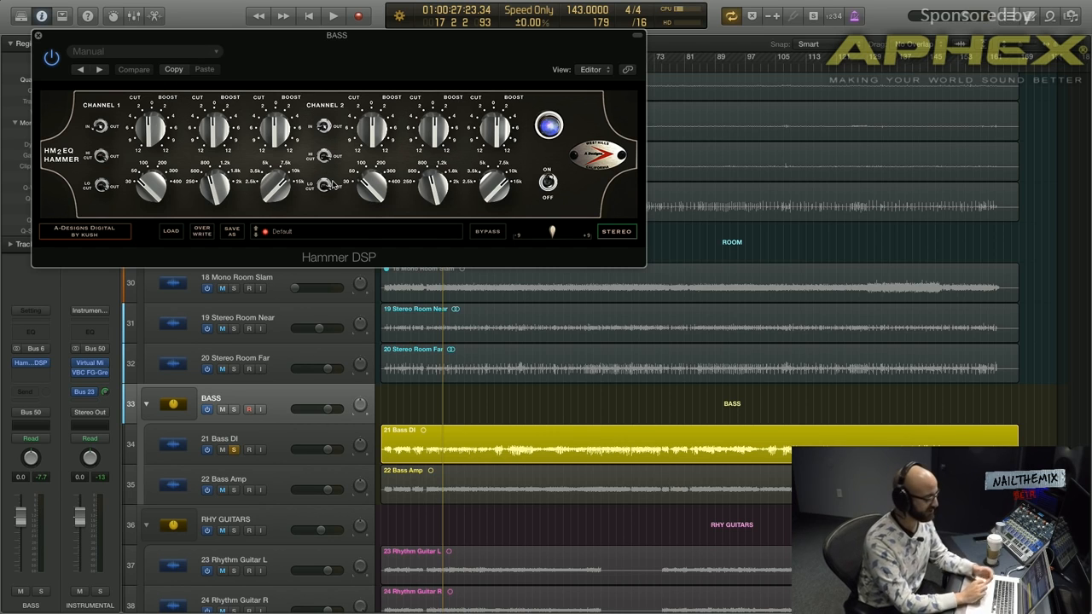
{"action": "left_click_drag", "start_coordinate": [284, 32], "coordinate": [556, 176]}
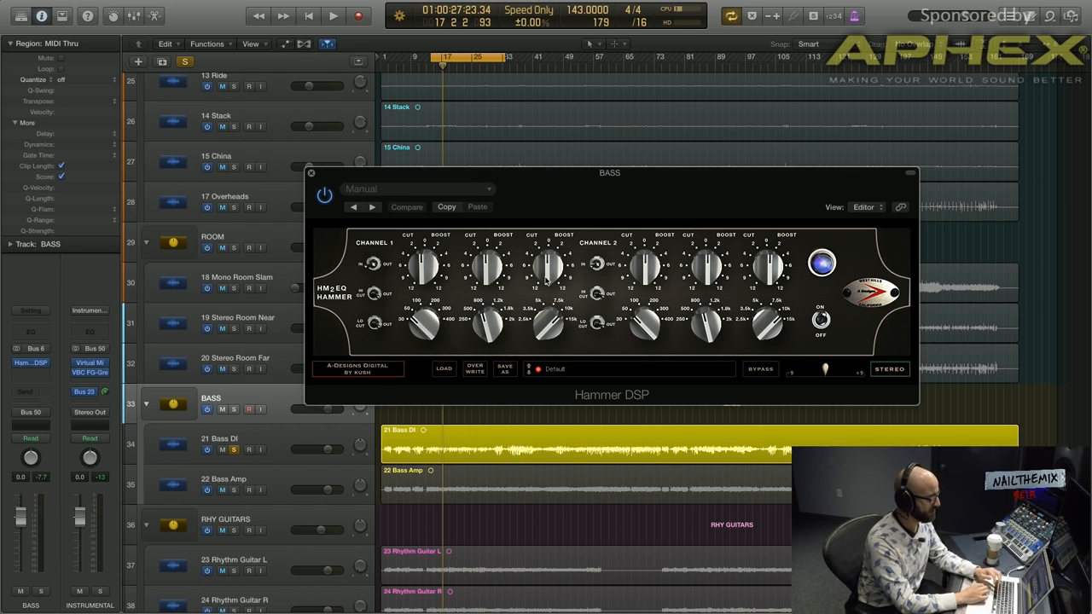
Boost the Hammer DSP's high band by about 6 dB and lower that band's frequency while listening to the bass.
{"action": "key", "text": "space"}
{"action": "left_click_drag", "start_coordinate": [546, 286], "coordinate": [543, 232]}
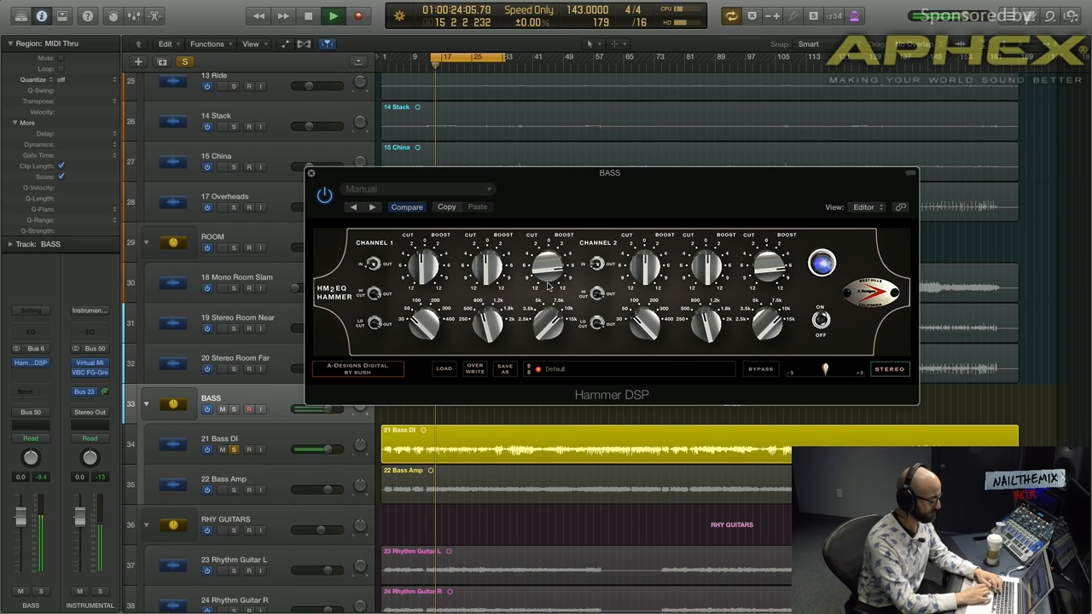
{"action": "left_click_drag", "start_coordinate": [547, 308], "coordinate": [546, 314]}
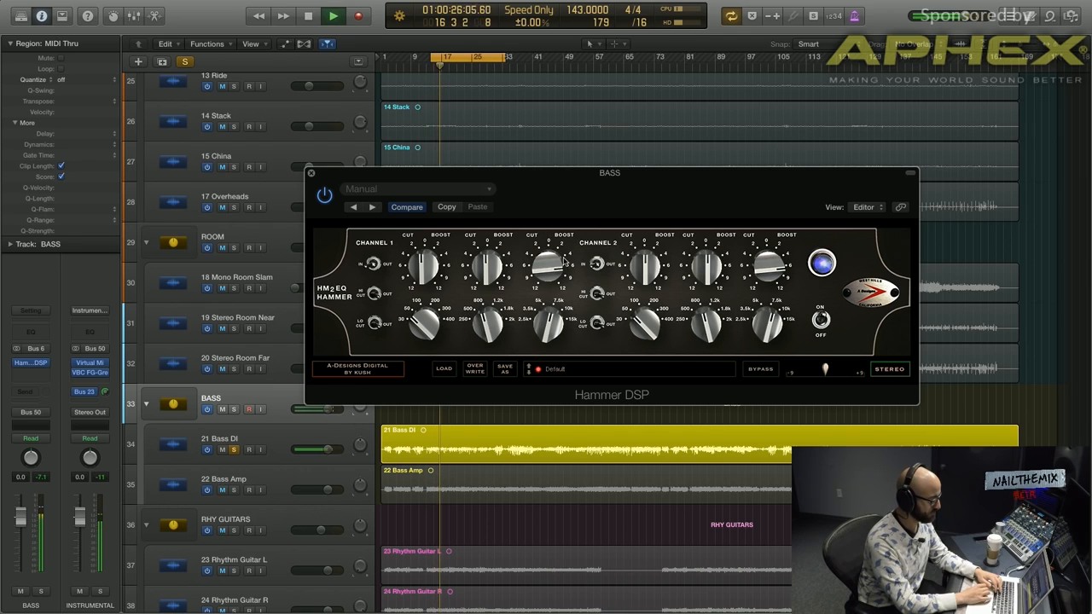
{"action": "left_click_drag", "start_coordinate": [547, 270], "coordinate": [541, 192]}
{"action": "mouse_move", "coordinate": [549, 332]}
{"action": "left_mouse_down"}
{"action": "mouse_move", "coordinate": [556, 365]}
{"action": "mouse_move", "coordinate": [561, 289]}
{"action": "mouse_move", "coordinate": [553, 321]}
{"action": "left_mouse_up"}
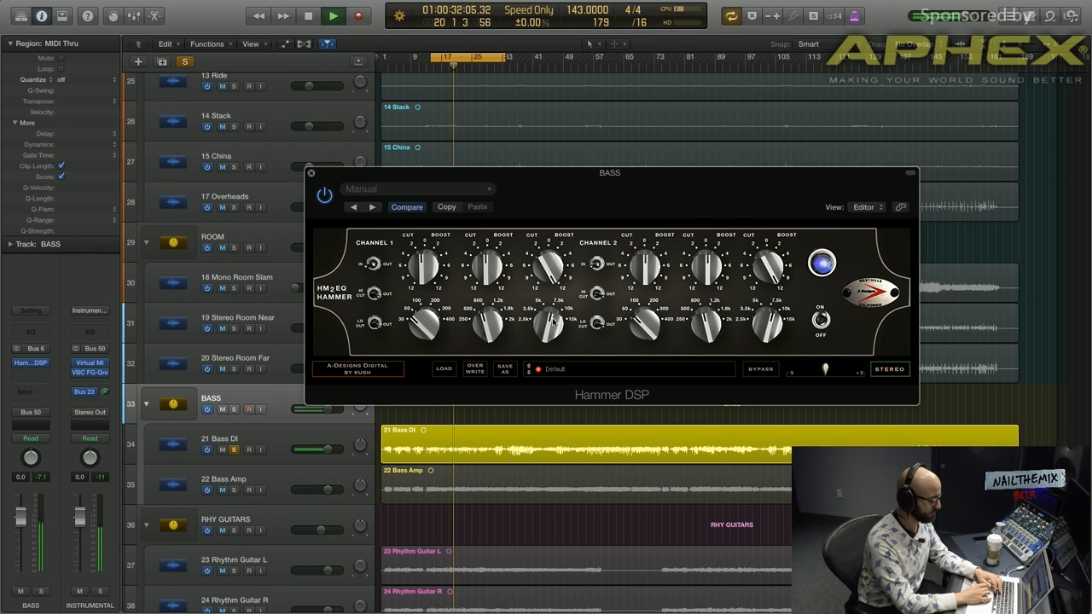
{"action": "key", "text": "space"}
{"action": "mouse_move", "coordinate": [551, 269]}
{"action": "left_mouse_down"}
{"action": "mouse_move", "coordinate": [551, 298]}
{"action": "mouse_move", "coordinate": [556, 279]}
{"action": "left_mouse_up"}
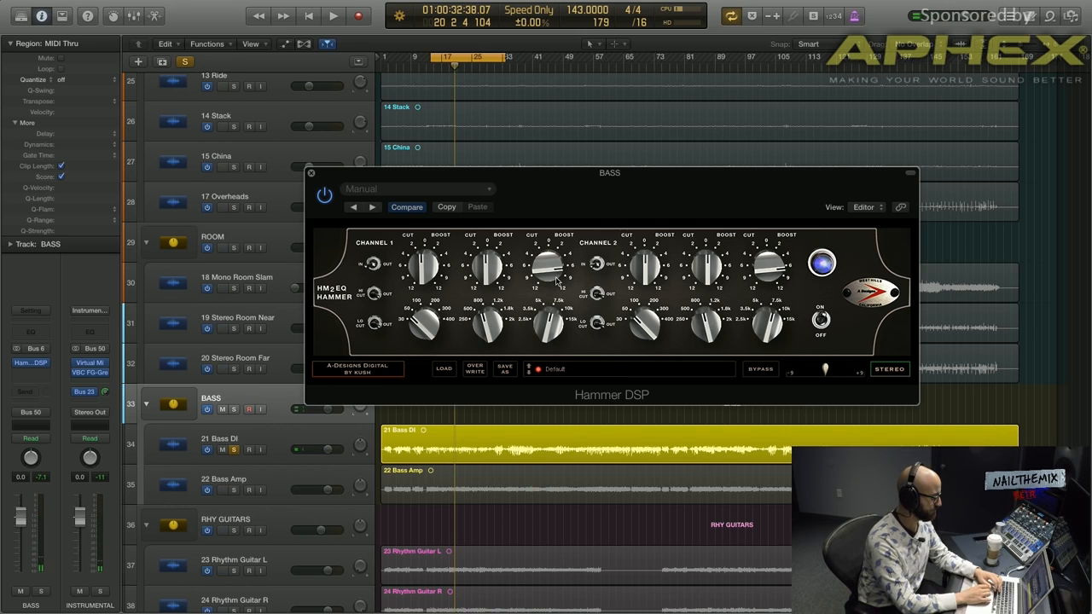
Move the Hammer DSP insert from the BASS bus to the 21 Bass DI channel in the mixer and check it there during playback.
{"action": "key", "text": "Down"}
{"action": "key", "text": "x"}
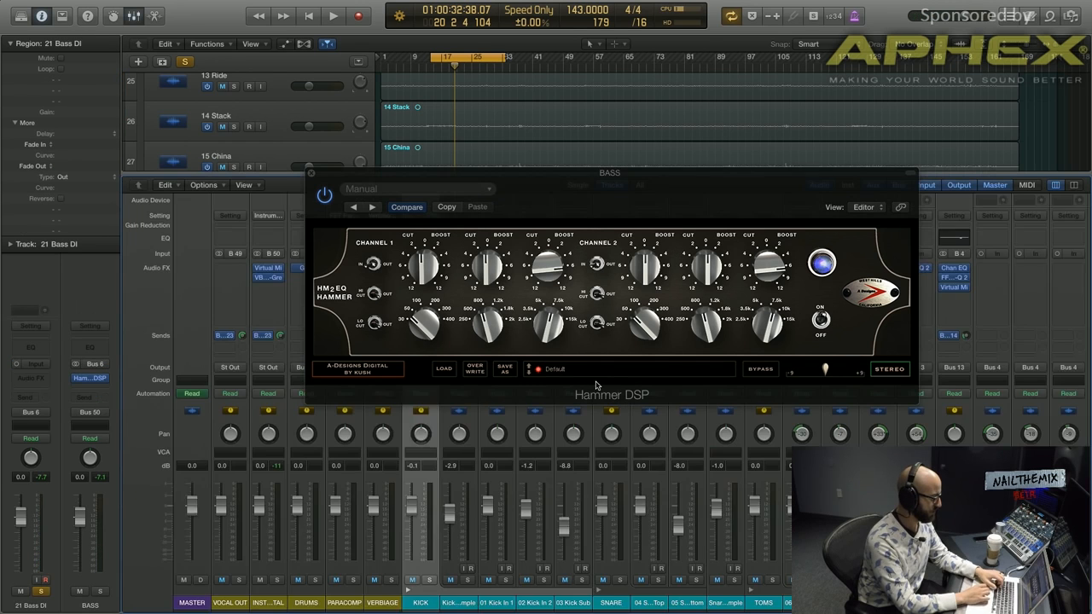
{"action": "left_click", "coordinate": [311, 174]}
{"action": "scroll", "coordinate": [825, 277], "scroll_direction": "right", "scroll_amount": 5}
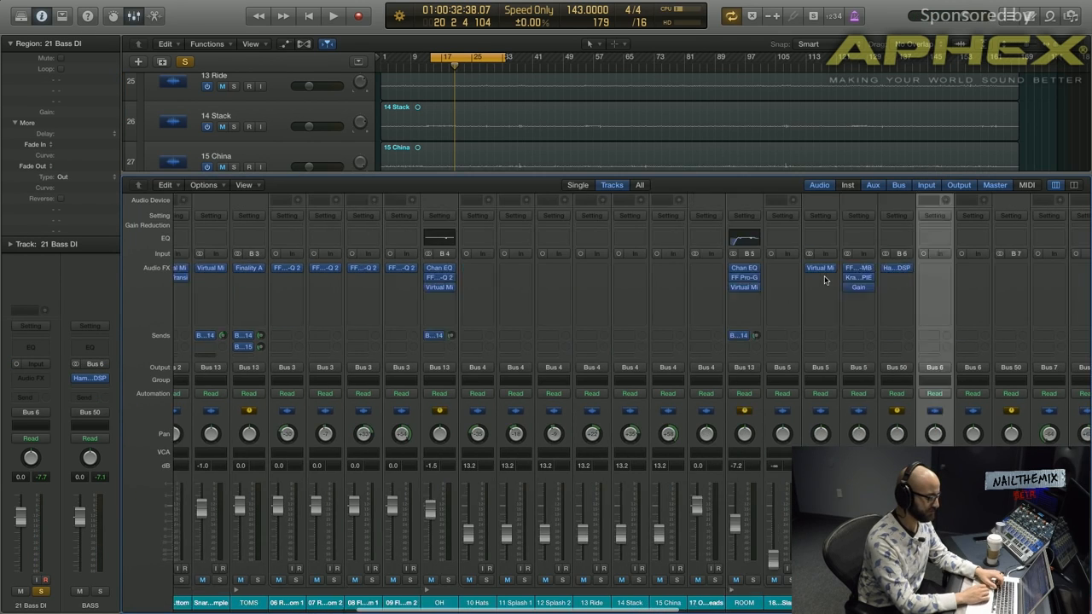
{"action": "left_click_drag", "start_coordinate": [797, 268], "coordinate": [833, 270]}
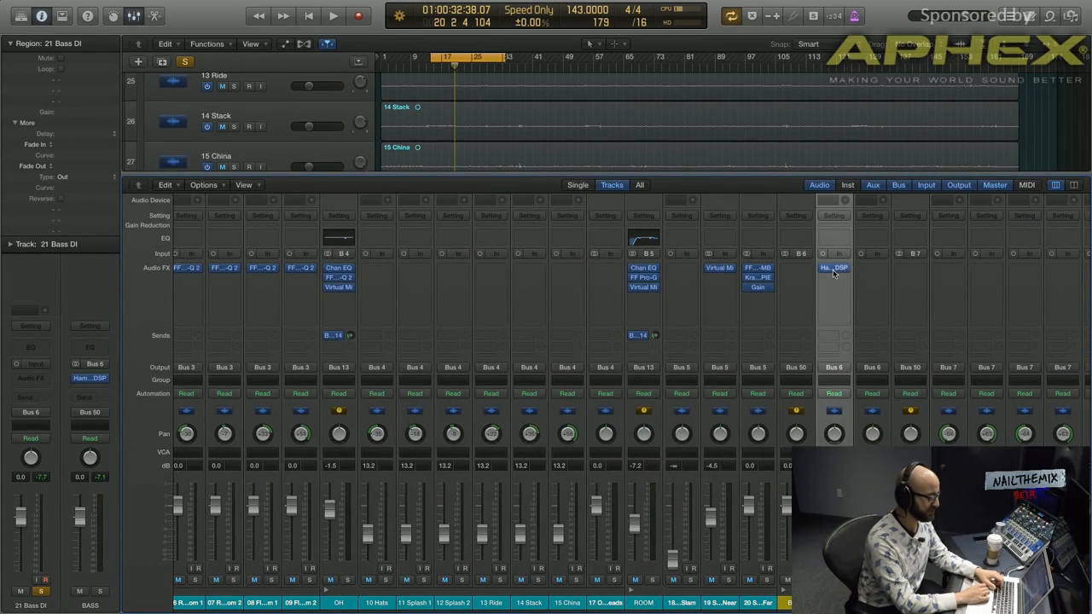
{"action": "left_click", "coordinate": [834, 269]}
{"action": "key", "text": "space"}
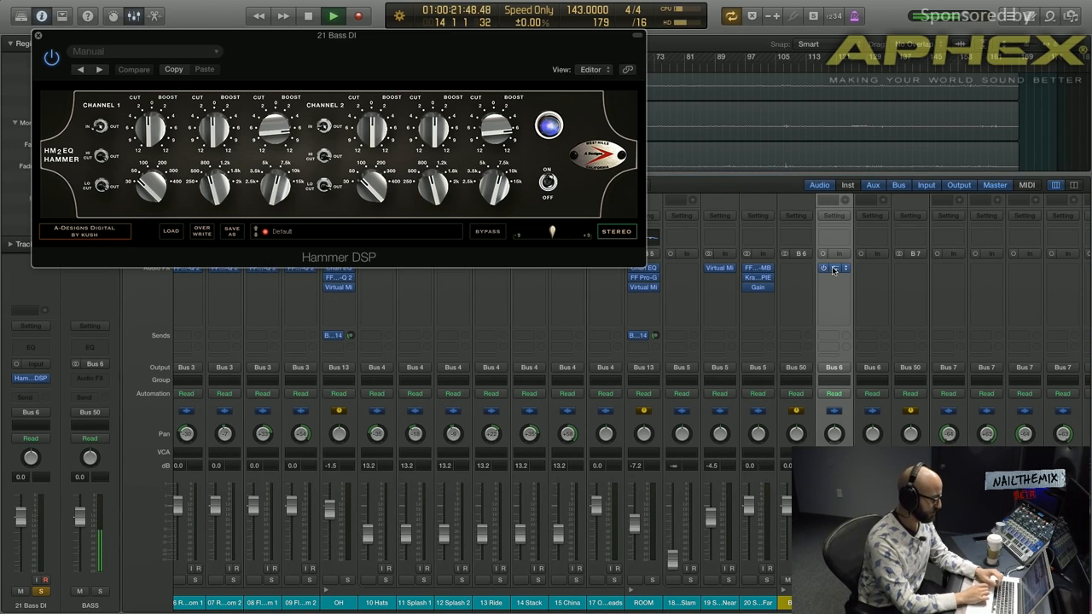
{"action": "left_click", "coordinate": [36, 36]}
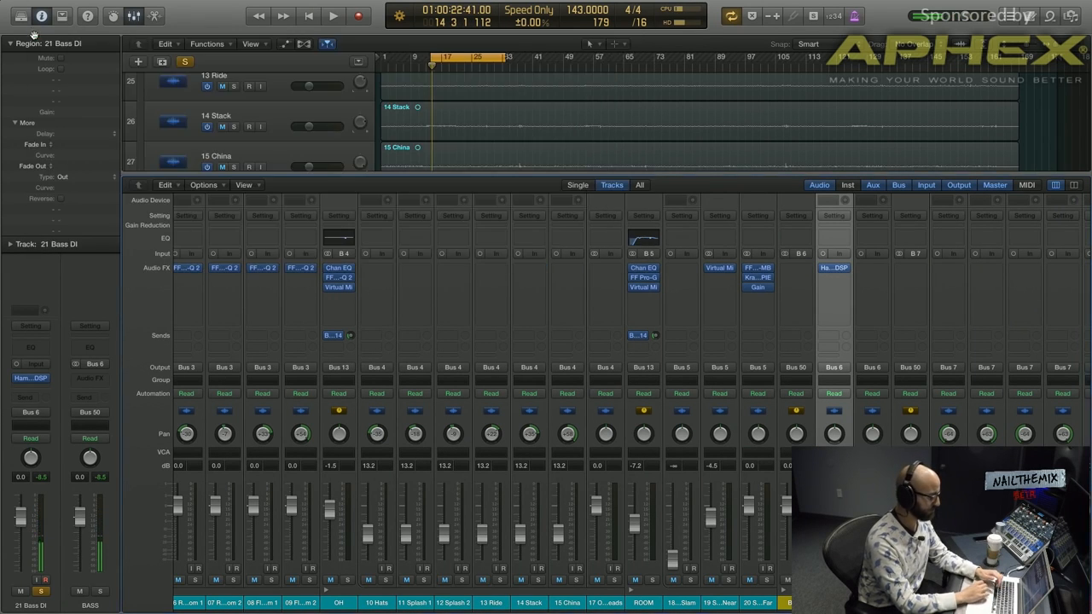
Insert Slate Virtual Mix Rack below Hammer DSP on 21 Bass DI and load the FG-116 Modern compressor into slot A.
{"action": "left_click", "coordinate": [847, 279]}
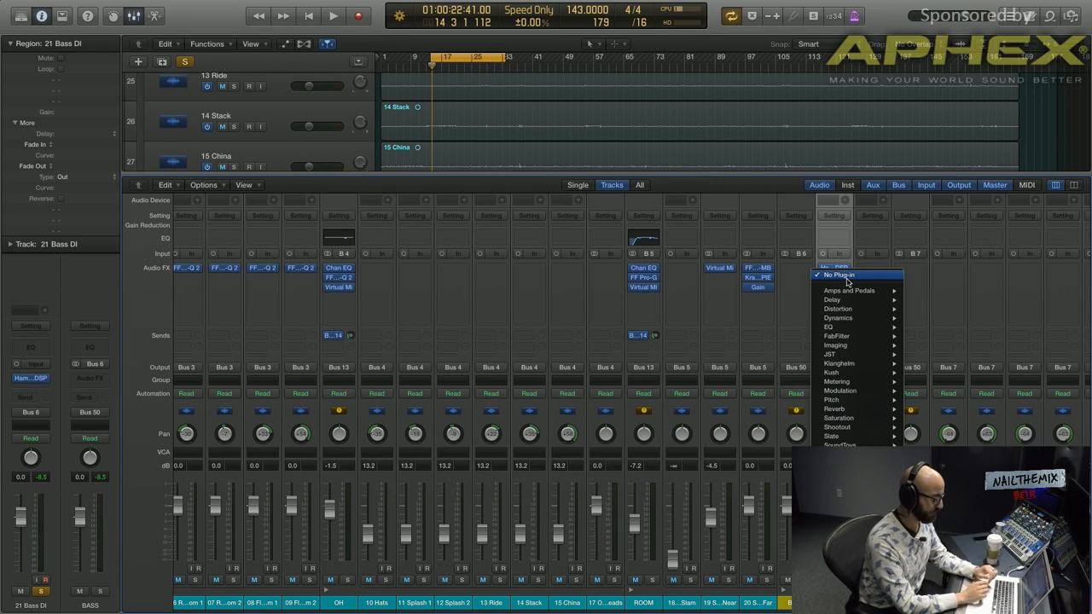
{"action": "mouse_move", "coordinate": [875, 441]}
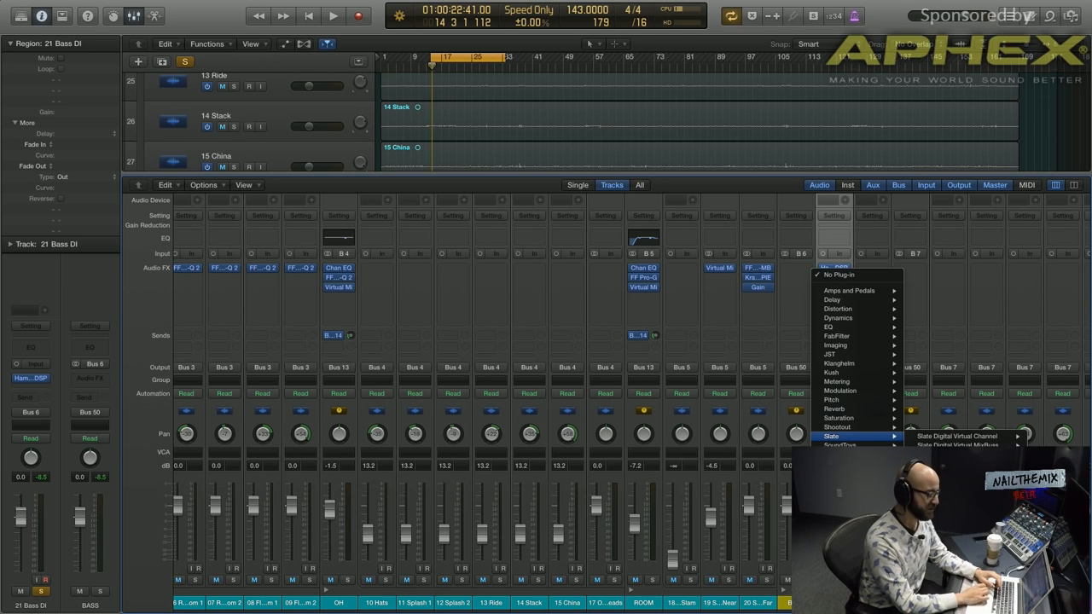
{"action": "left_click", "coordinate": [956, 445]}
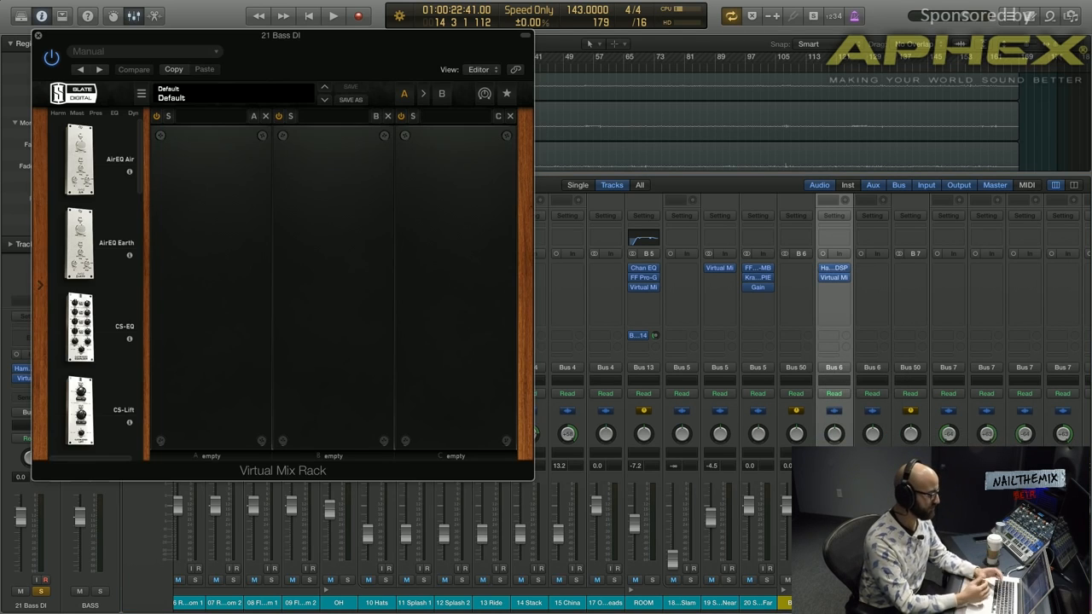
{"action": "scroll", "coordinate": [109, 256], "scroll_direction": "down", "scroll_amount": 10}
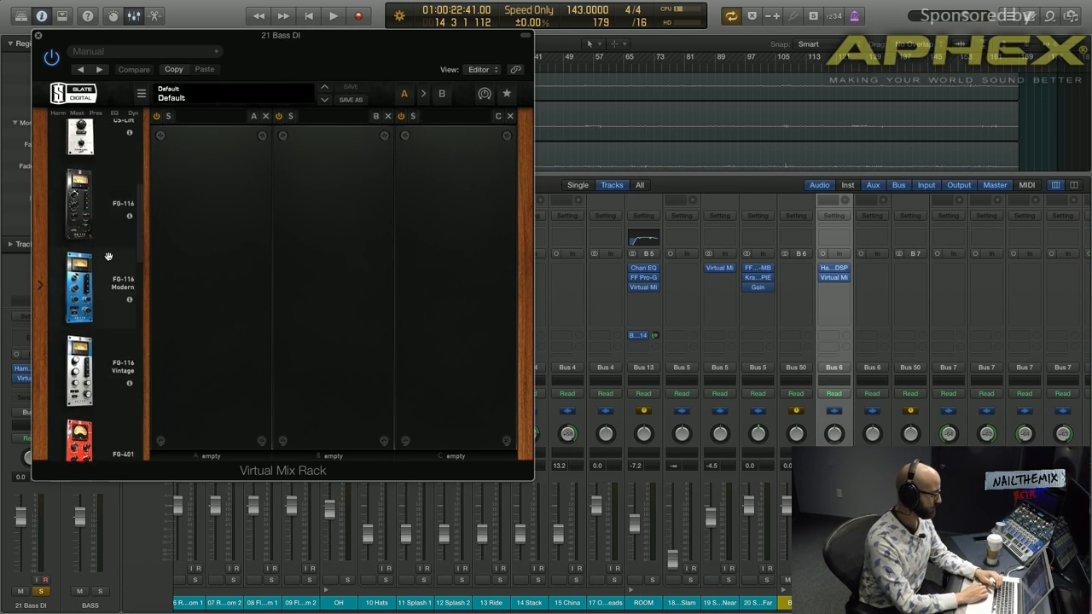
{"action": "scroll", "coordinate": [111, 224], "scroll_direction": "up", "scroll_amount": 2}
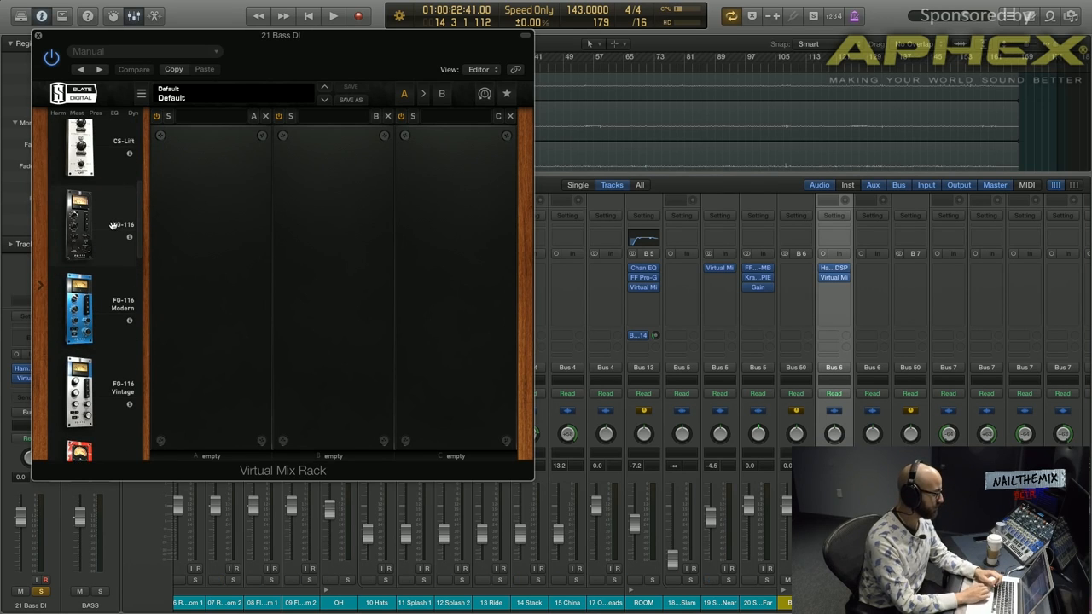
{"action": "left_click_drag", "start_coordinate": [85, 307], "coordinate": [212, 226]}
Set the FG-116 Modern's attack to 7.00 while playing the bass DI.
{"action": "left_click_drag", "start_coordinate": [177, 350], "coordinate": [183, 380]}
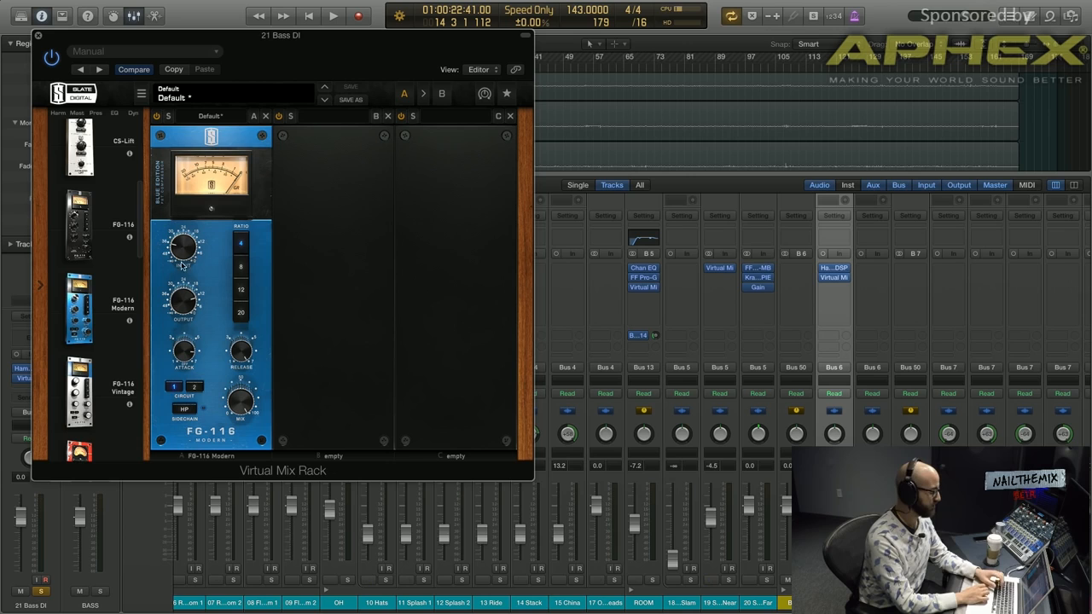
{"action": "key", "text": "space"}
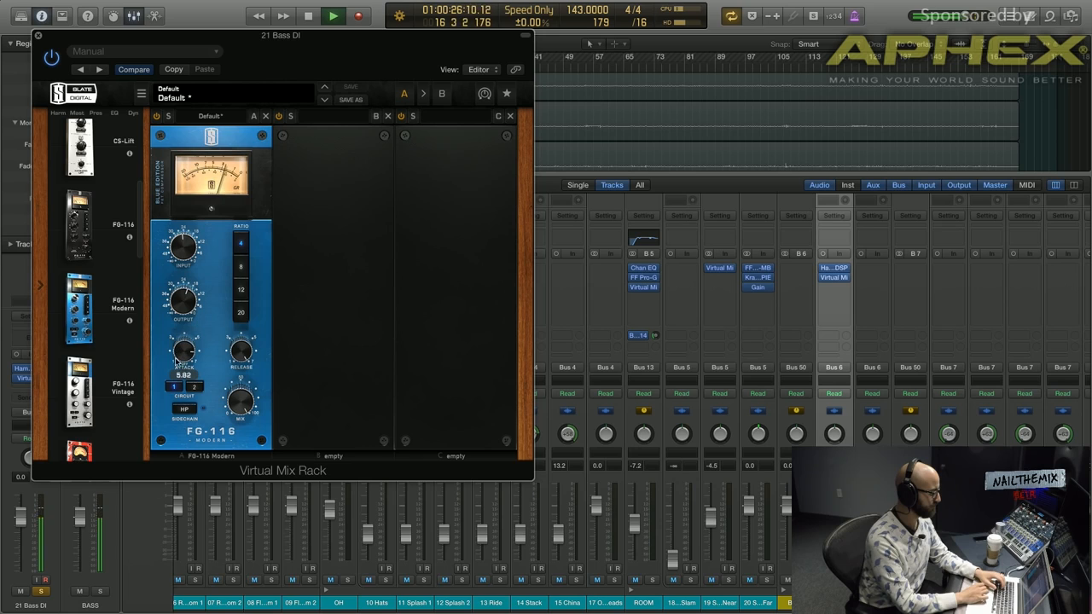
{"action": "mouse_move", "coordinate": [177, 363]}
{"action": "left_mouse_down"}
{"action": "mouse_move", "coordinate": [184, 384]}
{"action": "mouse_move", "coordinate": [184, 345]}
{"action": "left_mouse_up"}
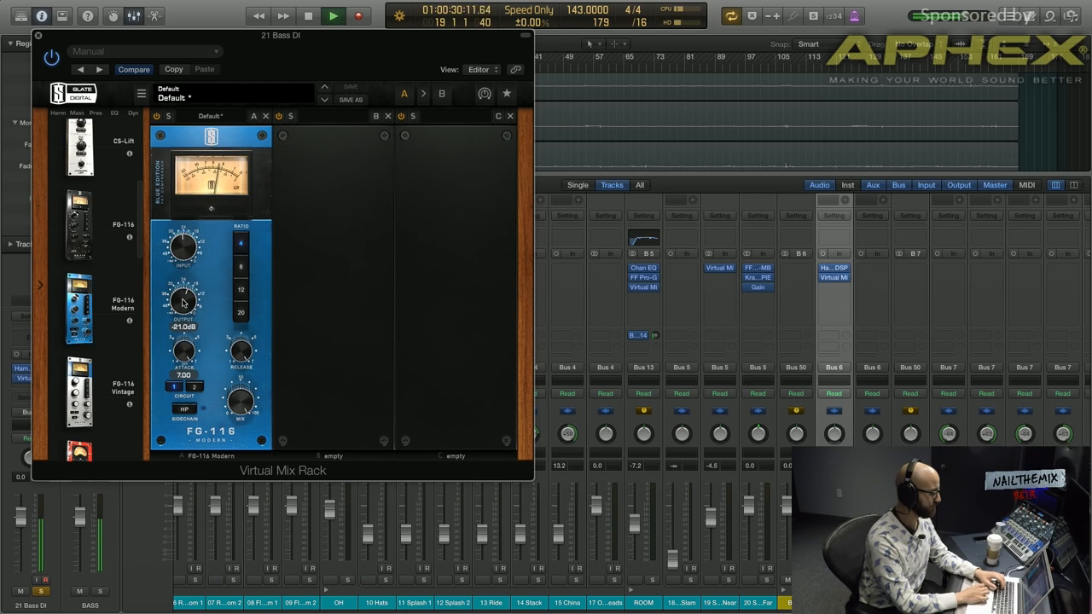
{"action": "key", "text": "space"}
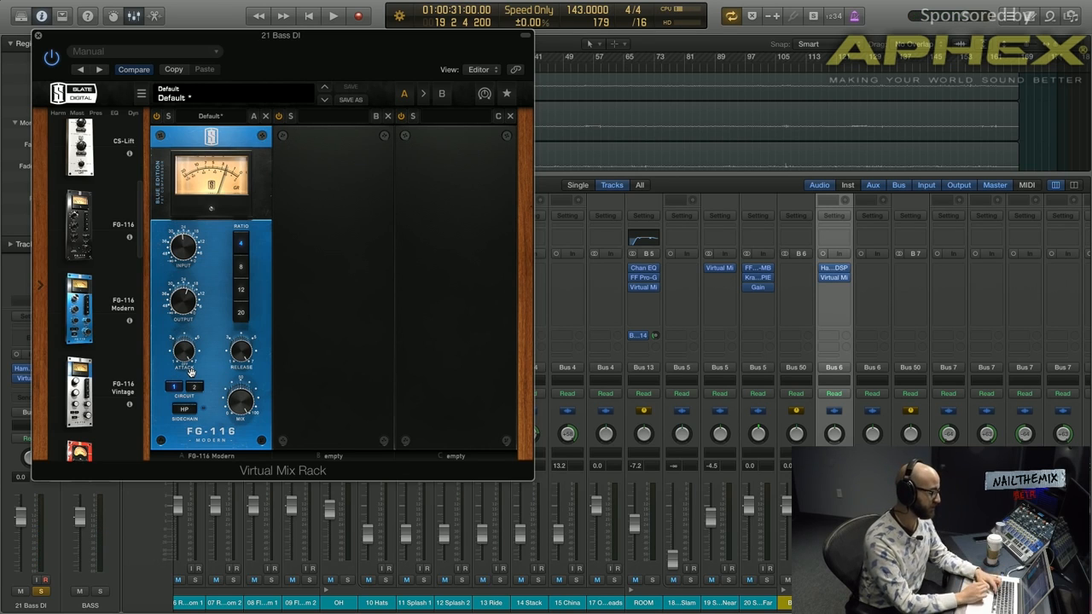
Fine-tune the FG-116 Modern's attack by ear over repeated playback of the bass DI, then close the Virtual Mix Rack window.
{"action": "key", "text": "space"}
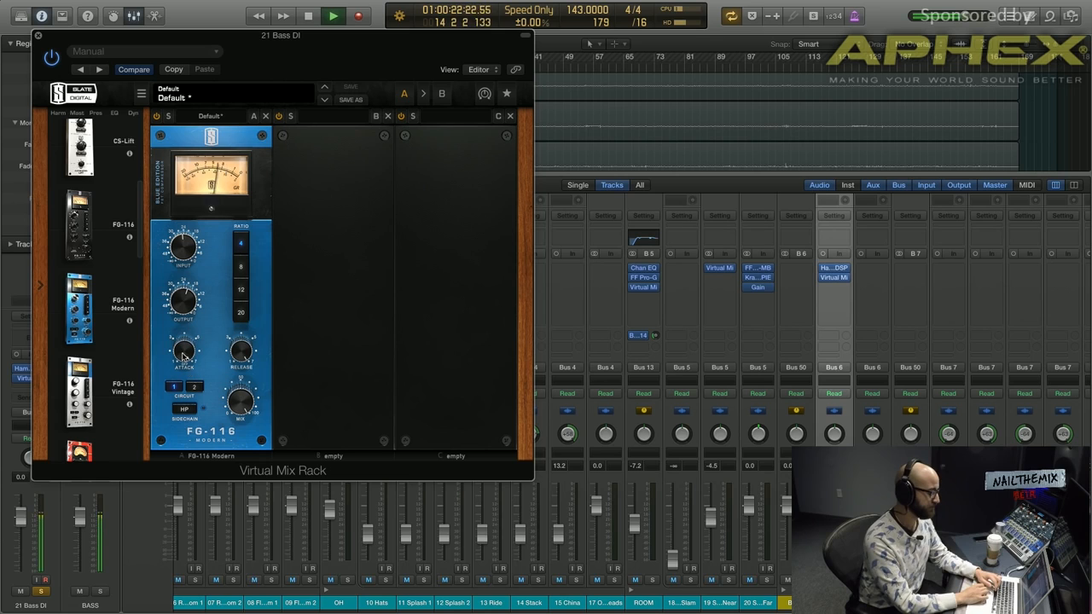
{"action": "key", "text": "space"}
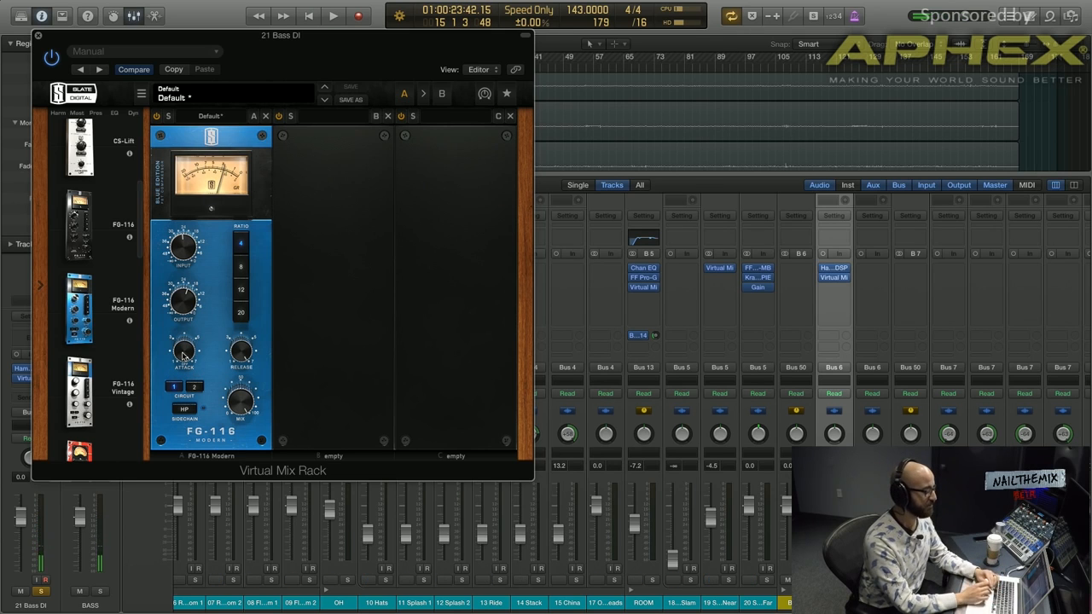
{"action": "key", "text": "space"}
{"action": "mouse_move", "coordinate": [183, 363]}
{"action": "left_click_drag", "start_coordinate": [182, 362], "coordinate": [205, 416]}
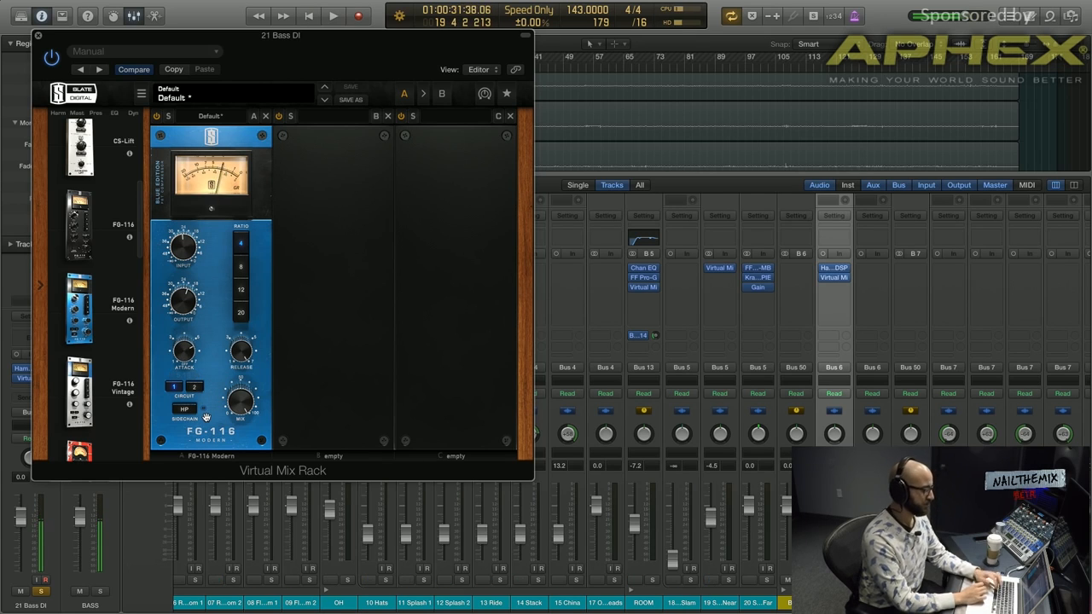
{"action": "key", "text": "space"}
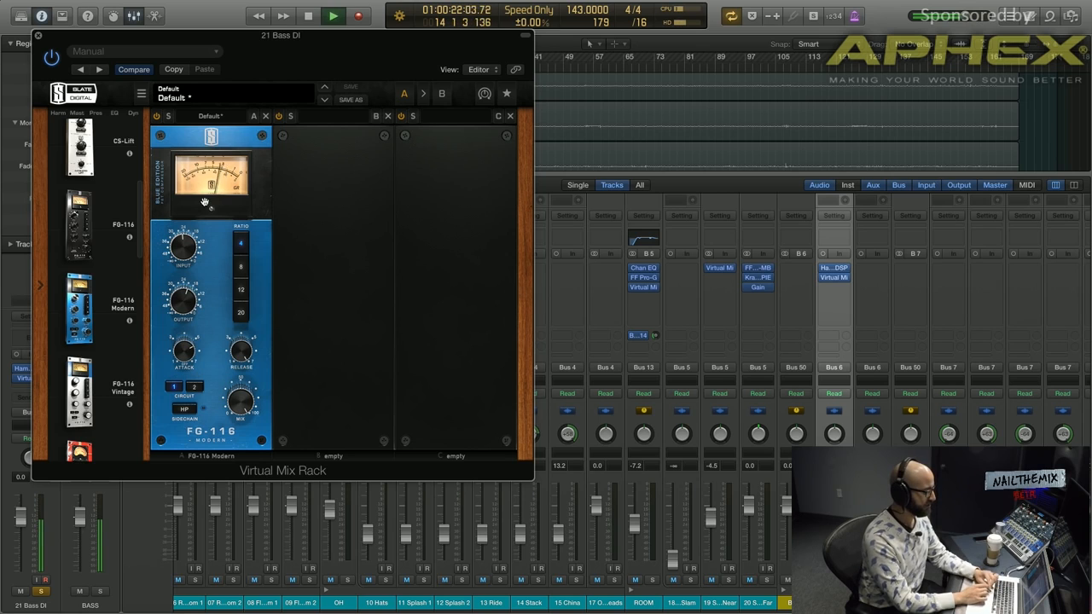
{"action": "key", "text": "space"}
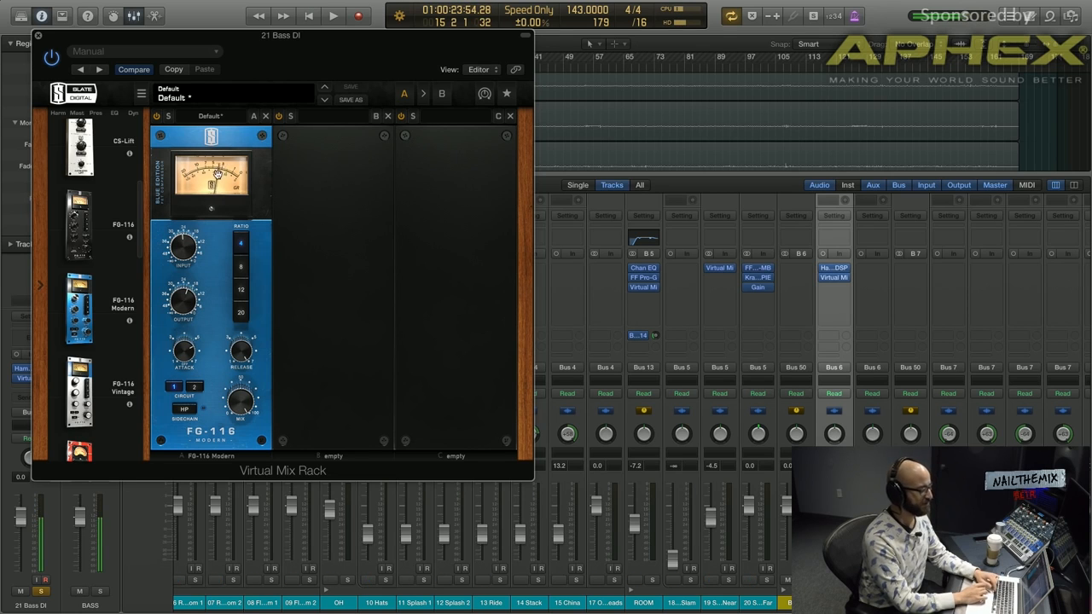
{"action": "left_click", "coordinate": [38, 34]}
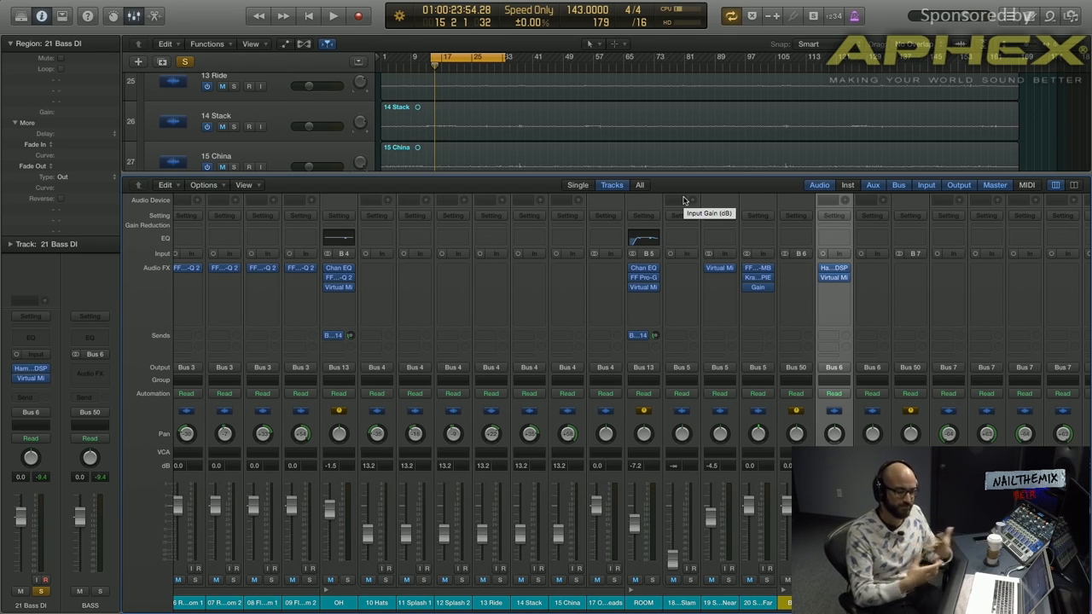
Insert a stereo FabFilter Saturn below Virtual Mix Rack on 21 Bass DI and move its window over the mixer's centre.
{"action": "left_click", "coordinate": [845, 293]}
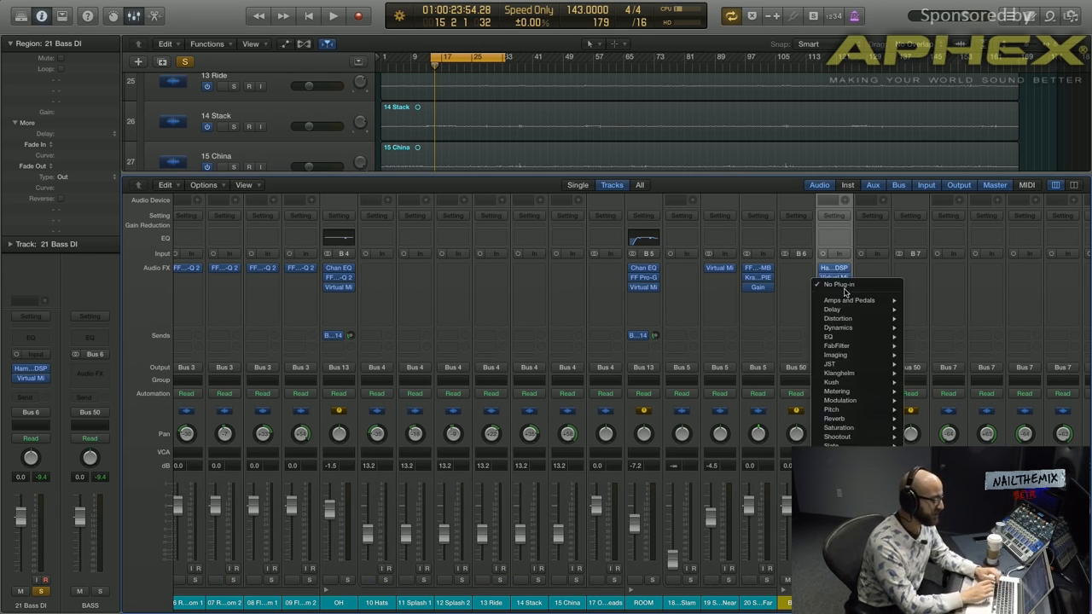
{"action": "mouse_move", "coordinate": [857, 332]}
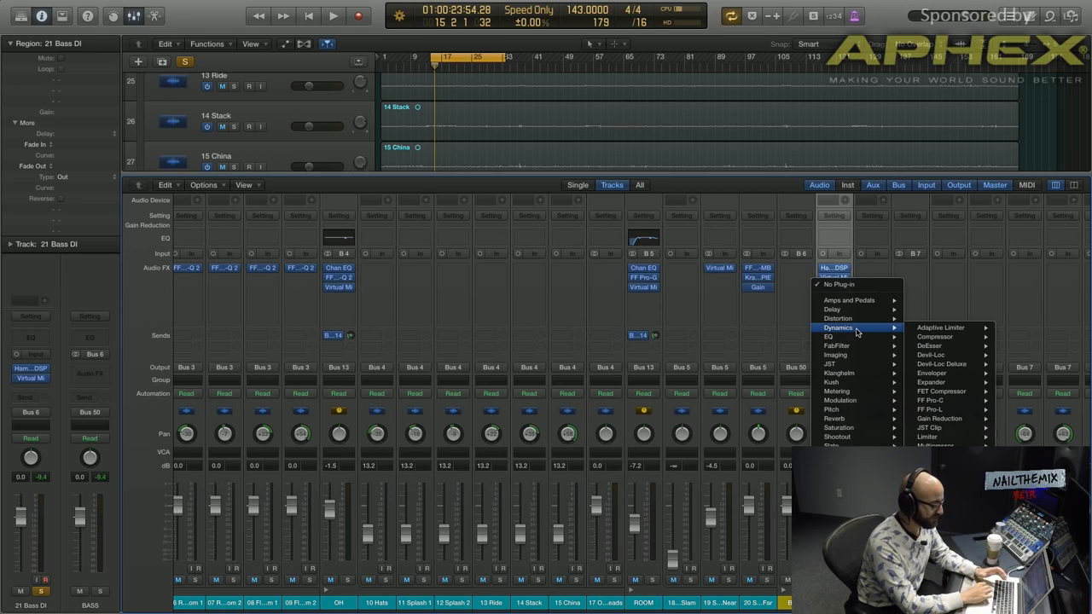
{"action": "mouse_move", "coordinate": [941, 404]}
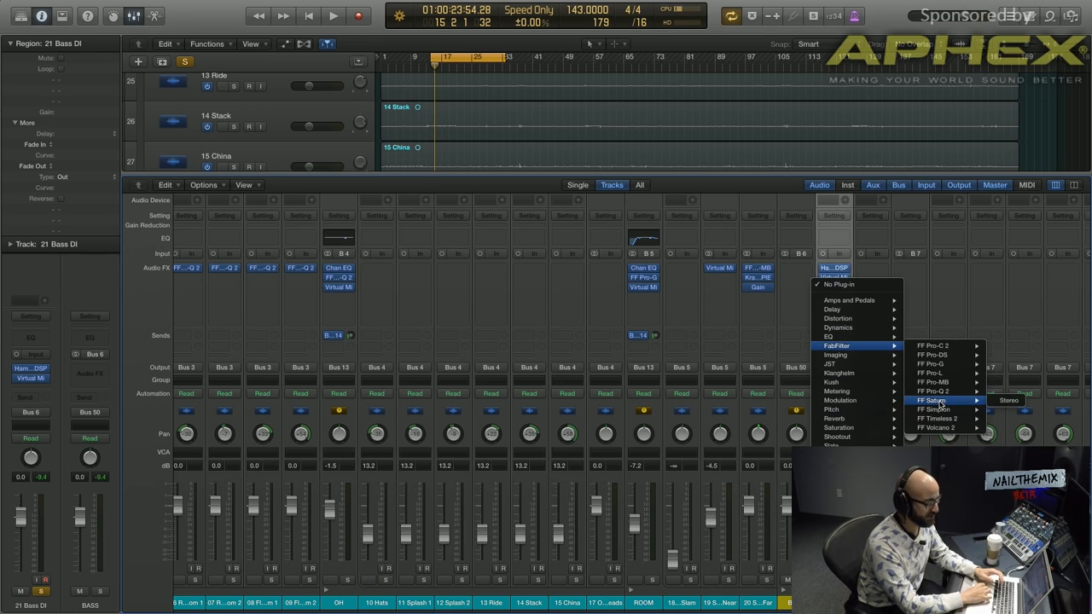
{"action": "left_click", "coordinate": [1005, 400]}
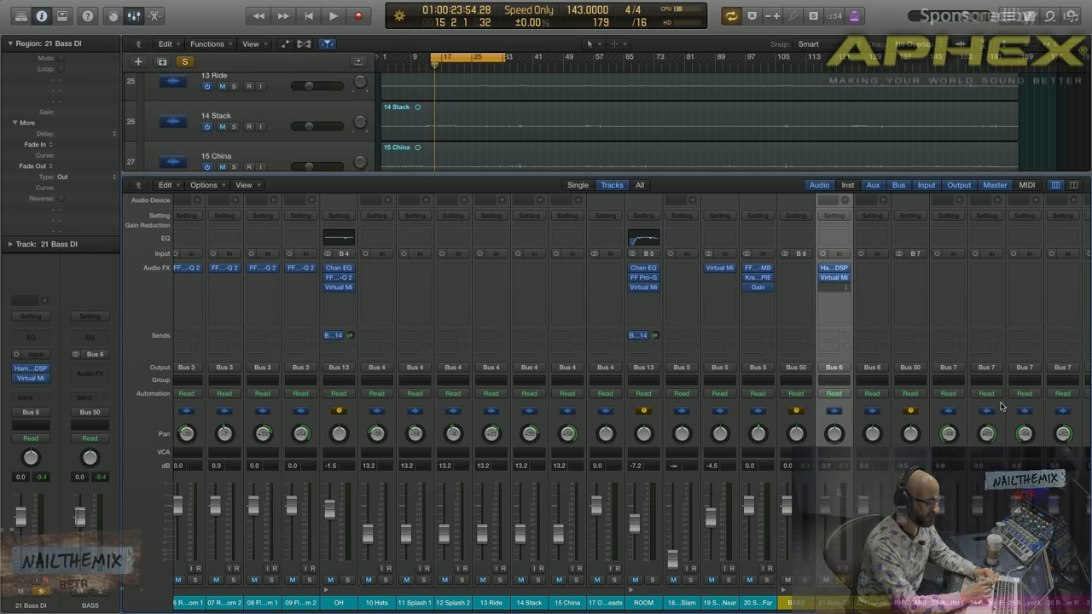
{"action": "left_click_drag", "start_coordinate": [288, 39], "coordinate": [552, 146]}
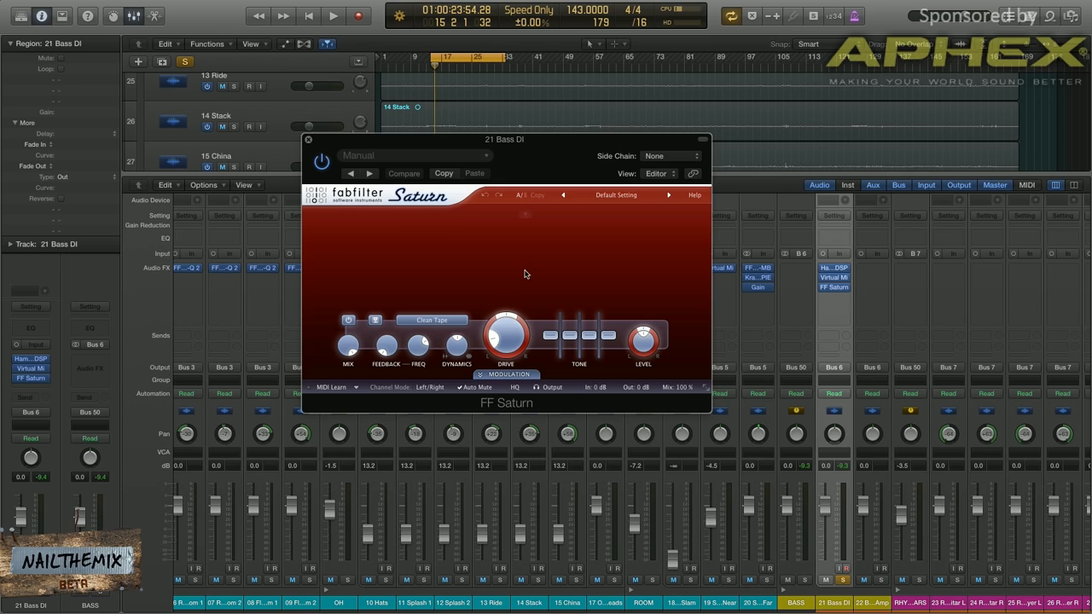
Split FF Saturn into three frequency bands and raise the crossover between bands 2 and 3 to widen the middle band.
{"action": "left_click", "coordinate": [453, 215]}
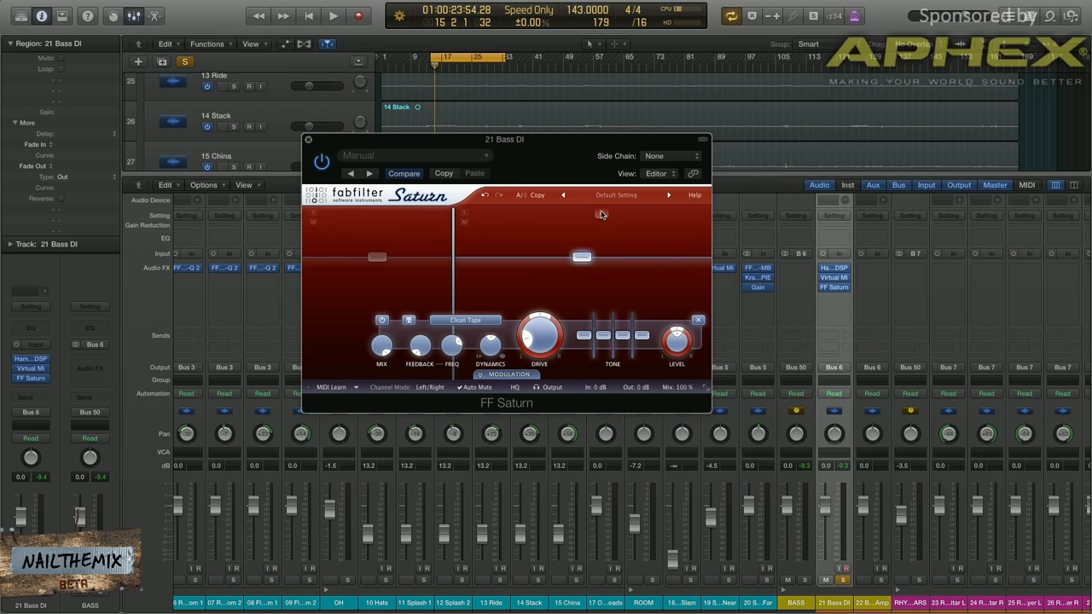
{"action": "left_click", "coordinate": [601, 214]}
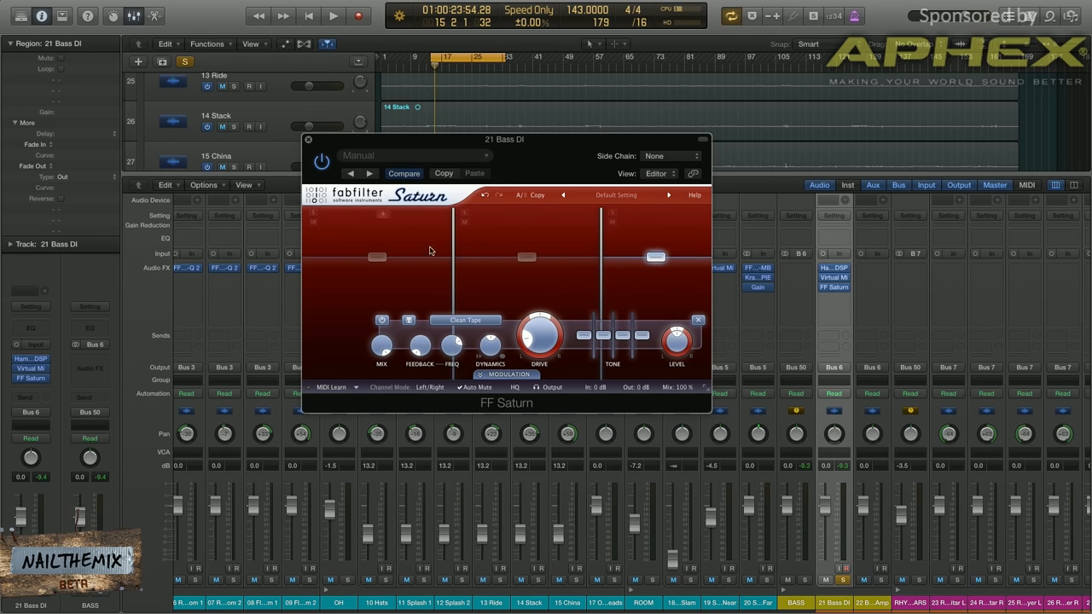
{"action": "left_click", "coordinate": [555, 257]}
{"action": "left_click", "coordinate": [368, 283]}
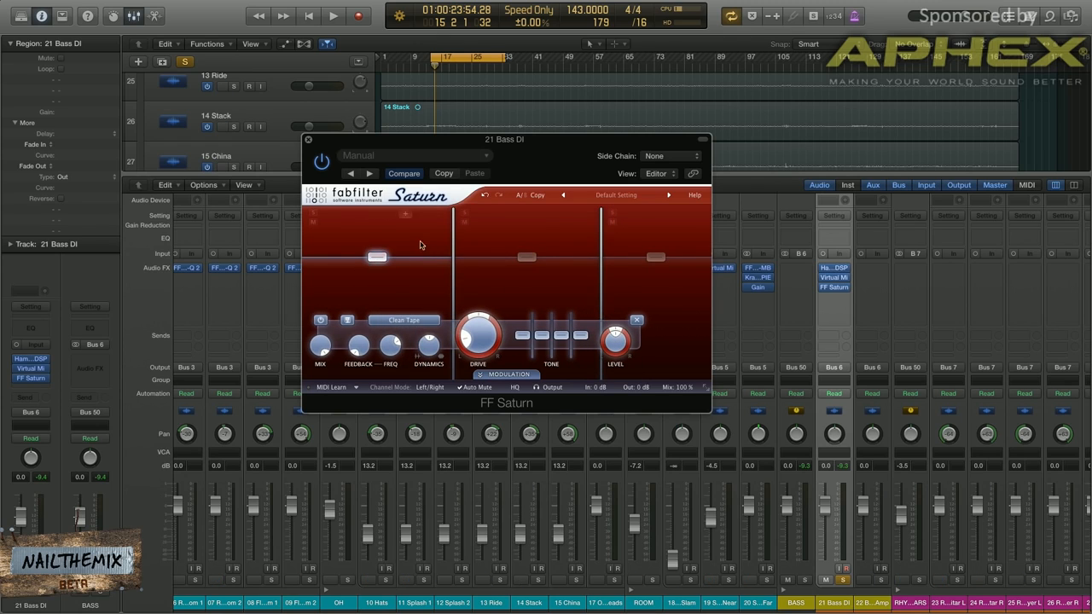
{"action": "left_click", "coordinate": [525, 256]}
{"action": "left_click", "coordinate": [656, 257]}
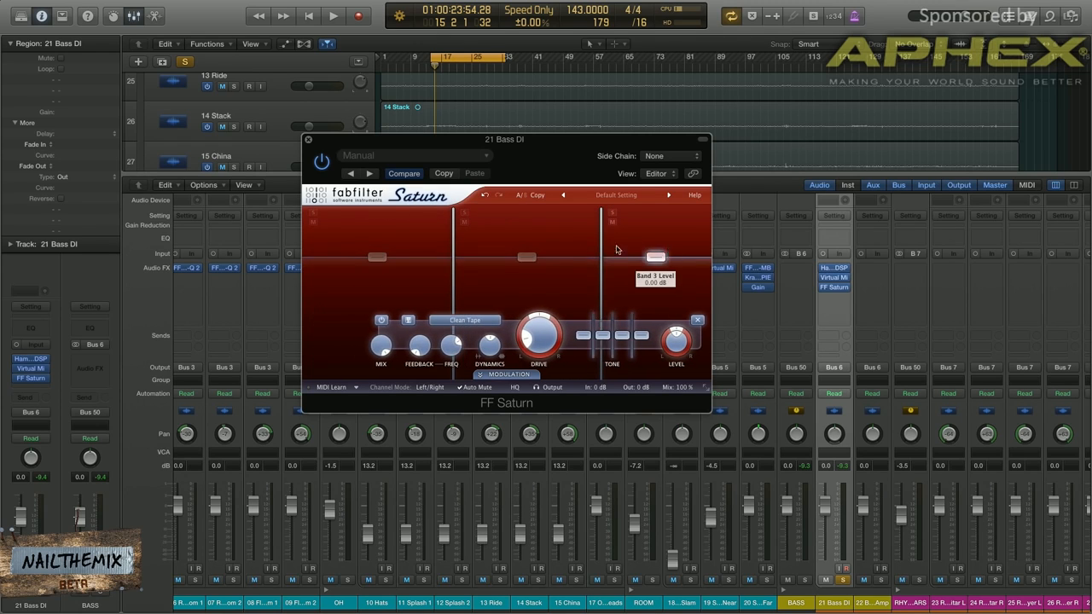
{"action": "left_click", "coordinate": [530, 258]}
{"action": "left_click_drag", "start_coordinate": [603, 270], "coordinate": [634, 272]}
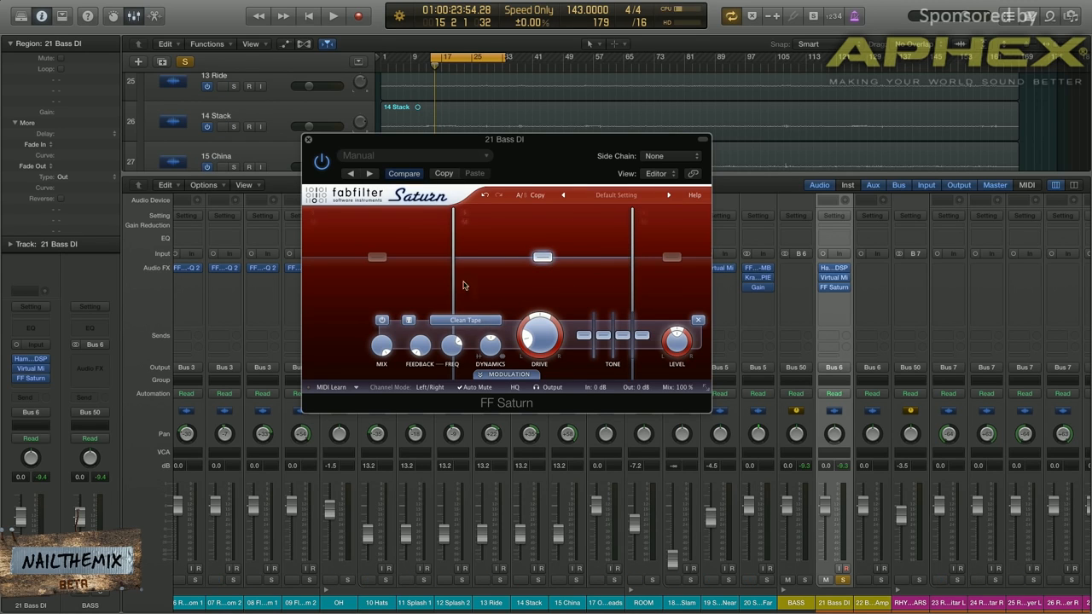
Set band 2's distortion style to Clean Tube and its drive to 52.08% while playing the bass DI.
{"action": "left_click", "coordinate": [458, 322]}
{"action": "left_click", "coordinate": [461, 334]}
{"action": "left_click", "coordinate": [467, 321]}
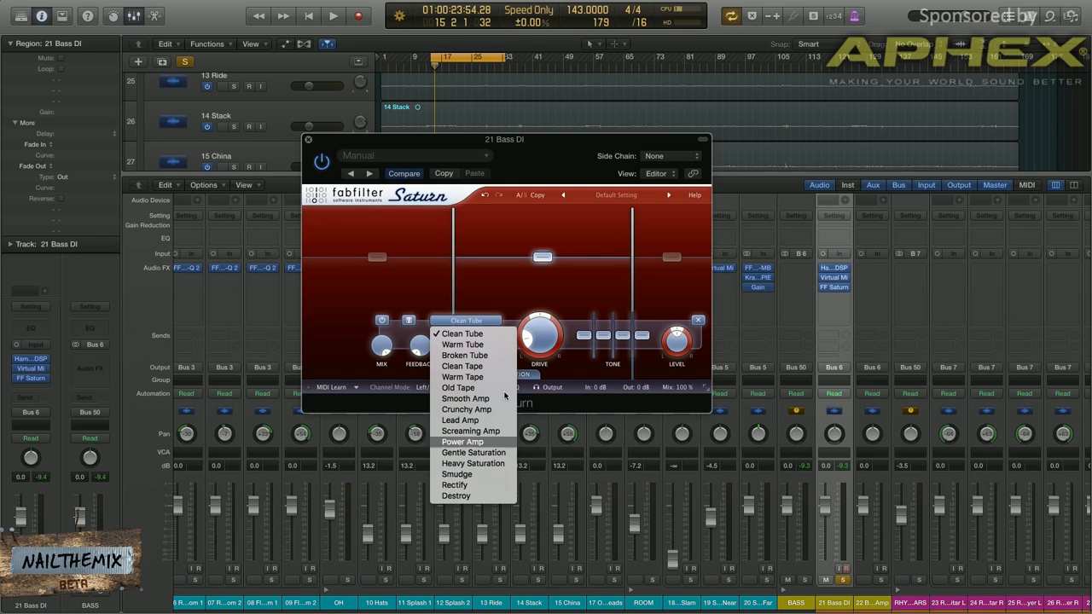
{"action": "left_click", "coordinate": [574, 384]}
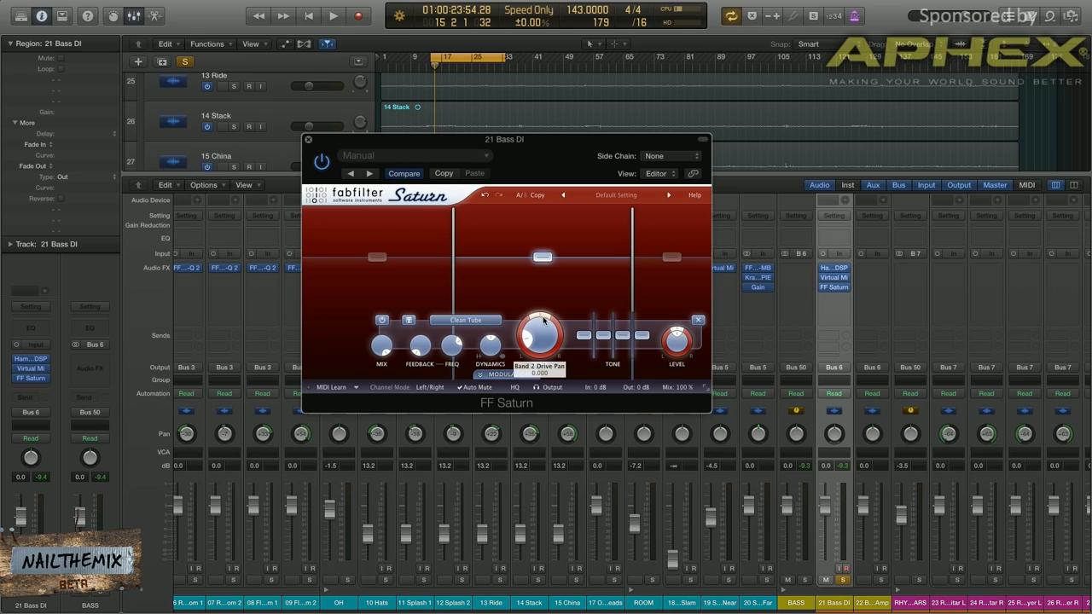
{"action": "key", "text": "space"}
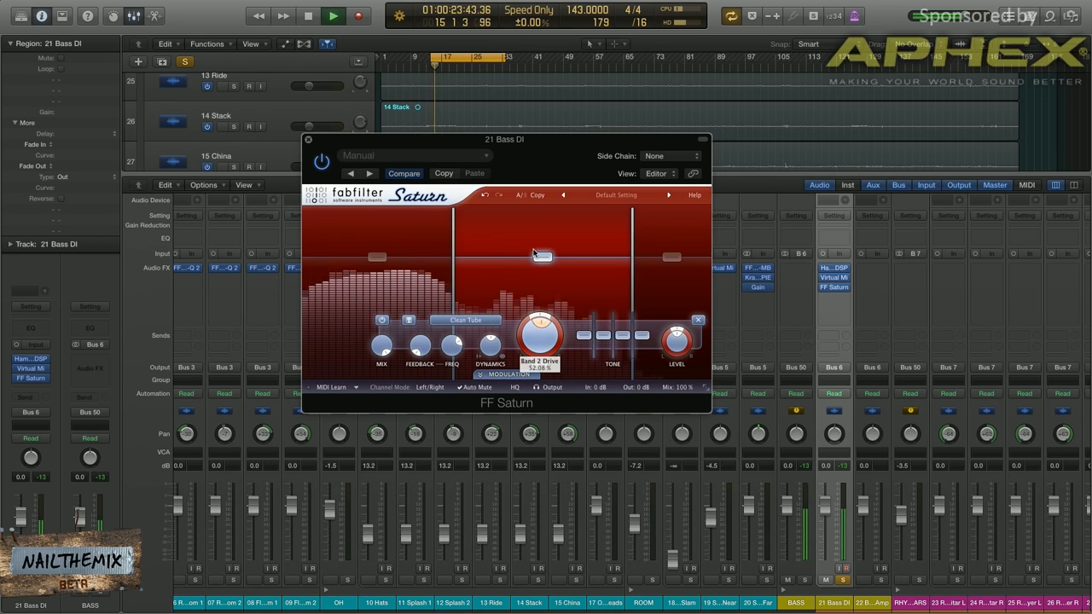
Switch band 2 to Broken Tube and widen it downward to the low end and upward to 9366.9 Hz.
{"action": "left_click", "coordinate": [466, 321]}
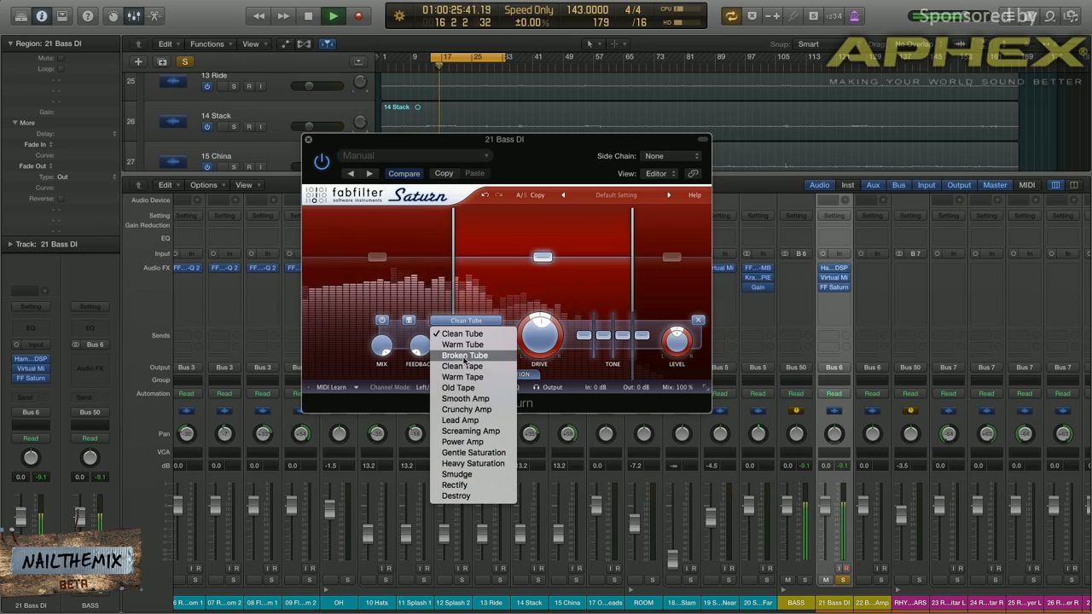
{"action": "left_click", "coordinate": [479, 334]}
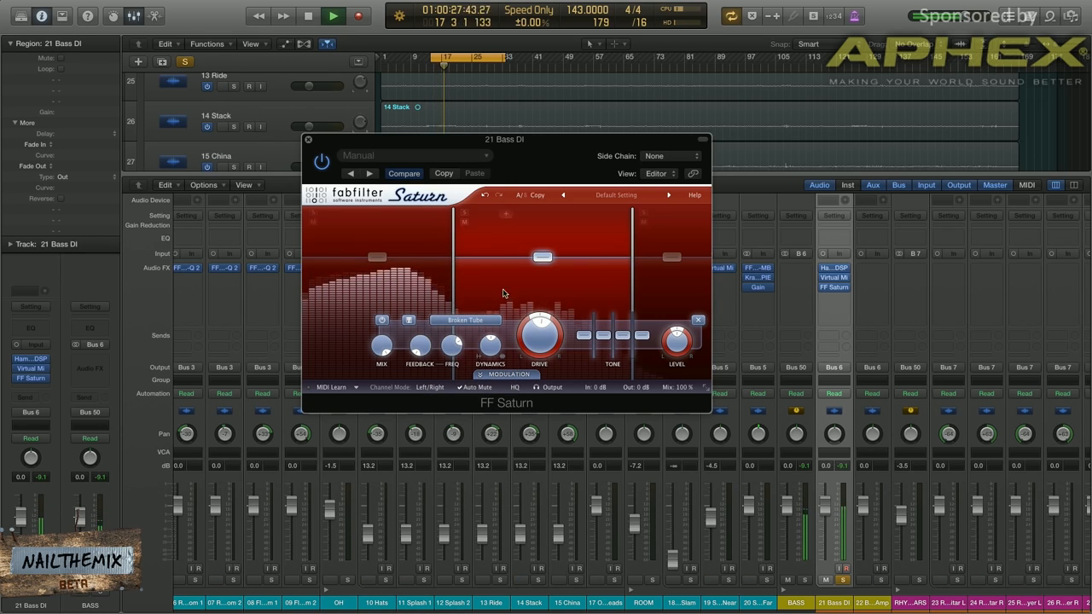
{"action": "left_click_drag", "start_coordinate": [453, 272], "coordinate": [346, 272]}
{"action": "left_click_drag", "start_coordinate": [632, 282], "coordinate": [666, 281]}
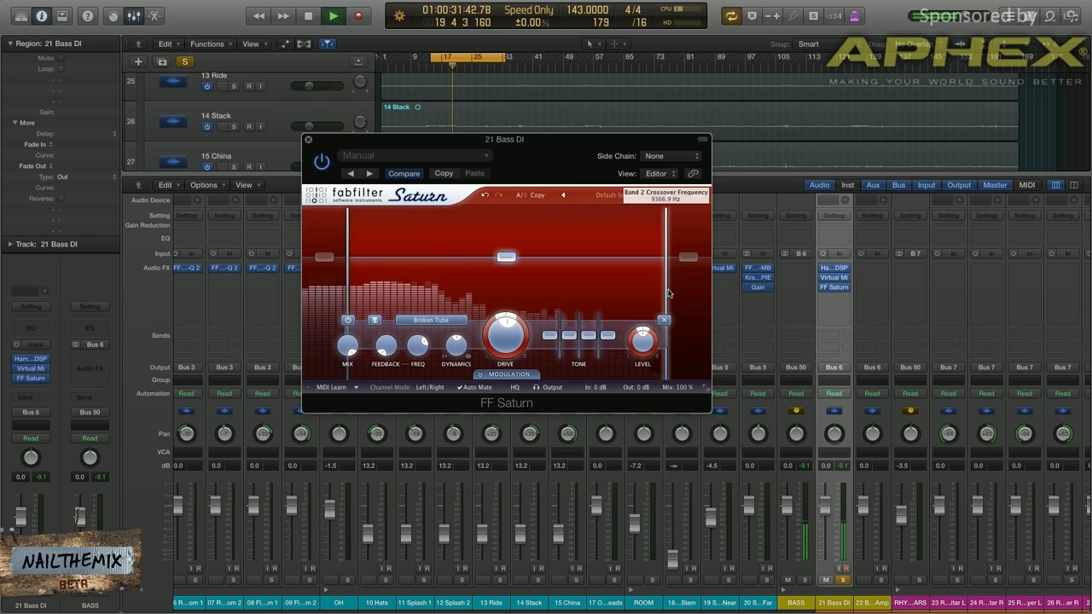
Audition the Smooth Amp, Crunchy Amp and Lead Amp distortion styles on band 2 during playback.
{"action": "left_click", "coordinate": [429, 321]}
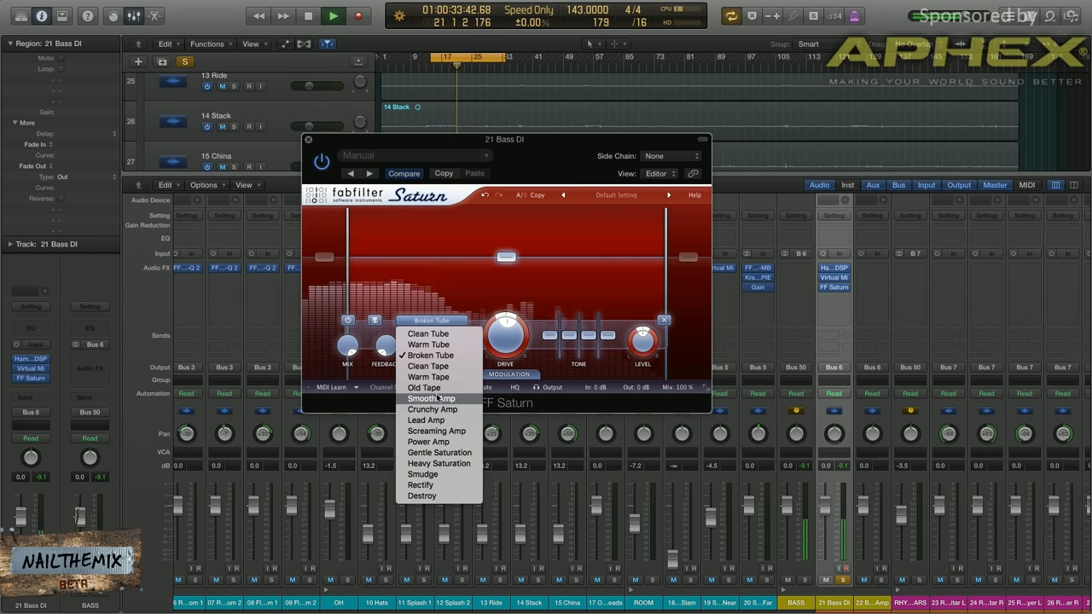
{"action": "left_click", "coordinate": [443, 348]}
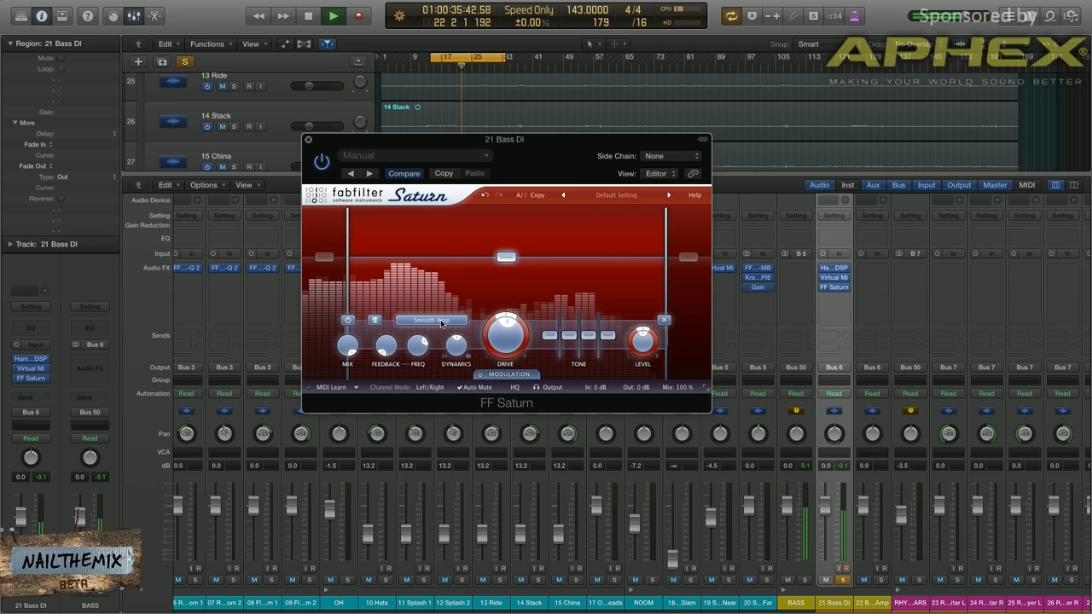
{"action": "left_click", "coordinate": [431, 320]}
{"action": "left_click", "coordinate": [443, 409]}
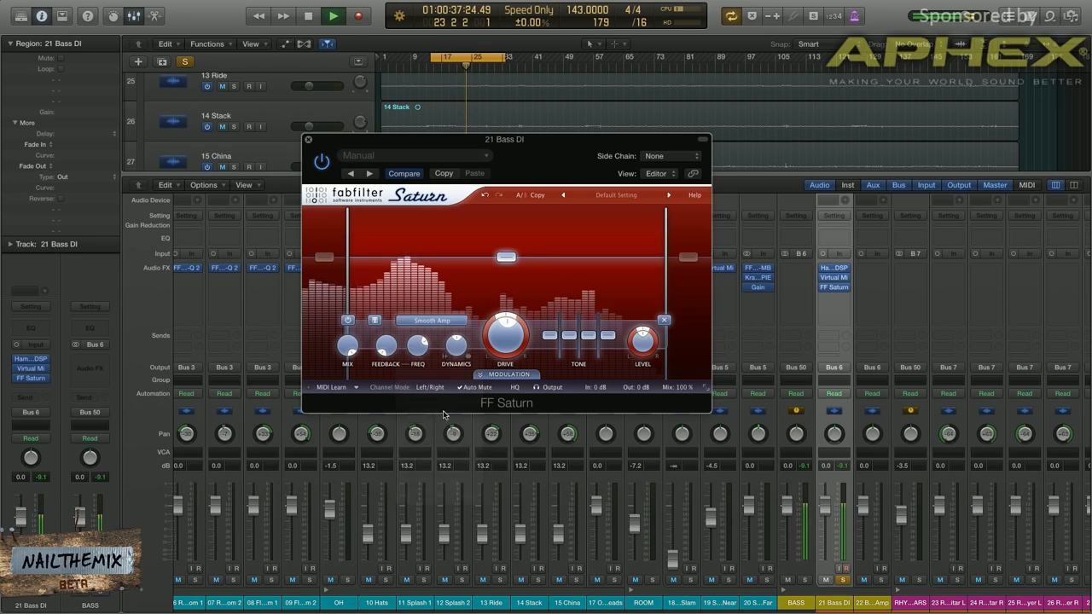
{"action": "left_click", "coordinate": [431, 321]}
{"action": "left_click", "coordinate": [427, 420]}
Audition the Screaming Amp, Rectify and Smudge distortion styles on band 2, then stop playback.
{"action": "left_click", "coordinate": [431, 321]}
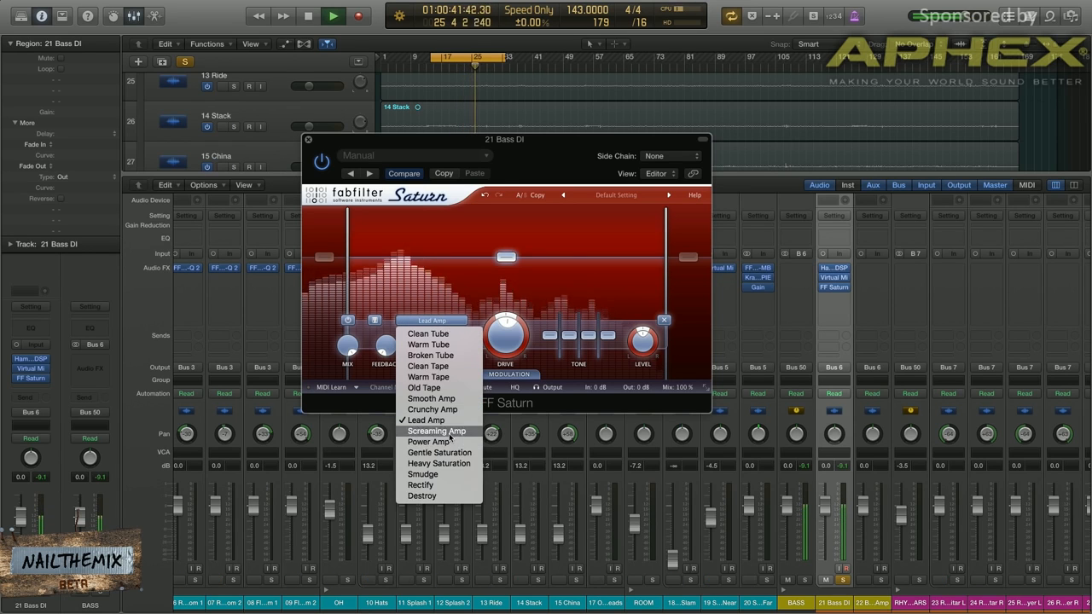
{"action": "left_click", "coordinate": [436, 431]}
{"action": "left_click", "coordinate": [431, 321]}
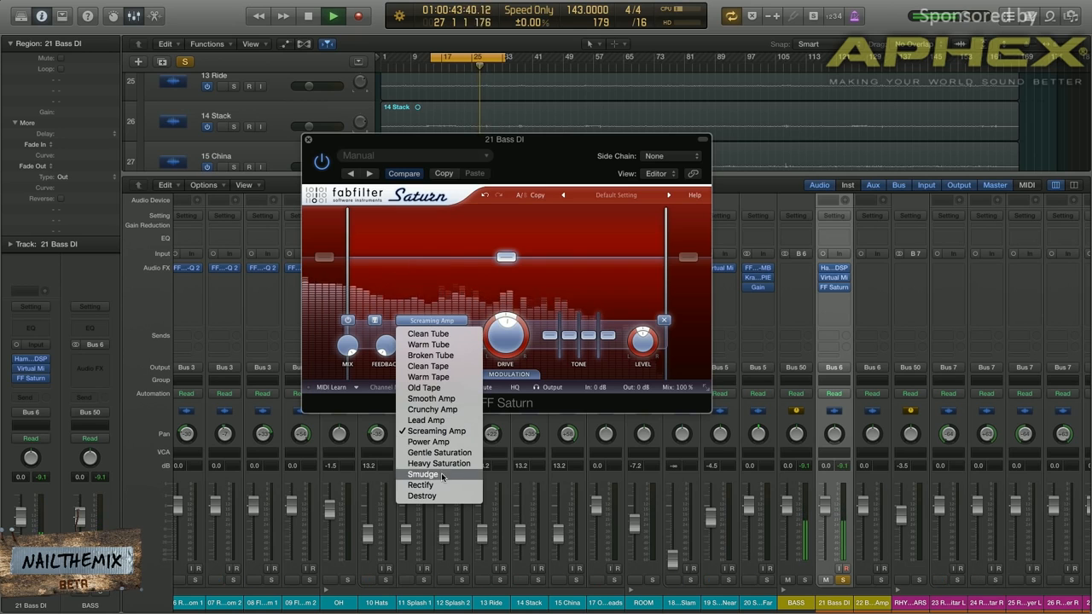
{"action": "left_click", "coordinate": [423, 485]}
{"action": "left_click", "coordinate": [431, 321]}
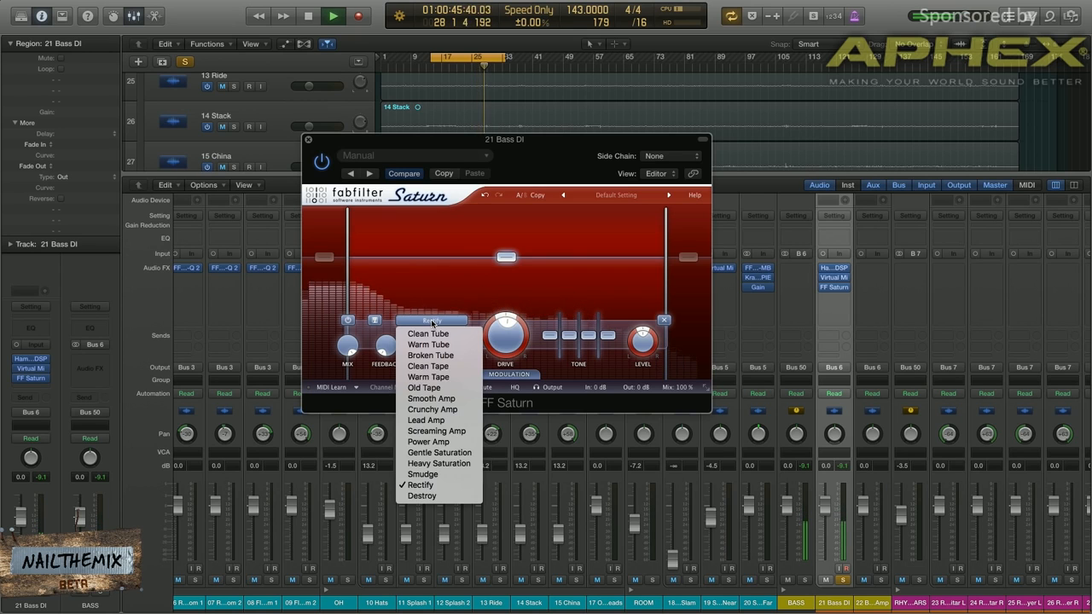
{"action": "left_click", "coordinate": [423, 496]}
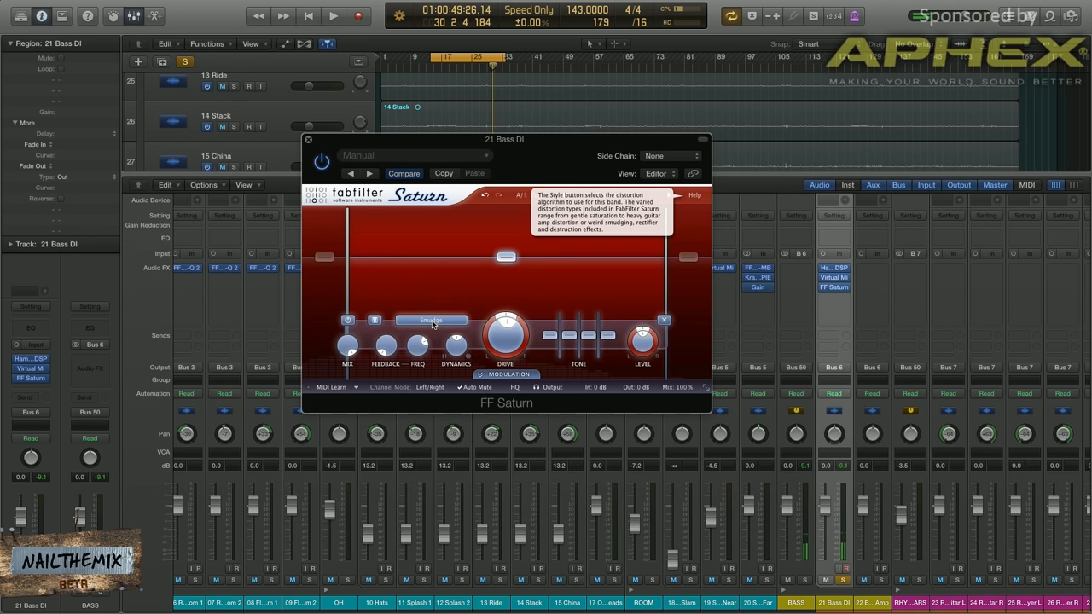
Raise the crossover between bands 1 and 2, set band 2 to Destroy and audition it briefly.
{"action": "left_click_drag", "start_coordinate": [348, 273], "coordinate": [416, 277]}
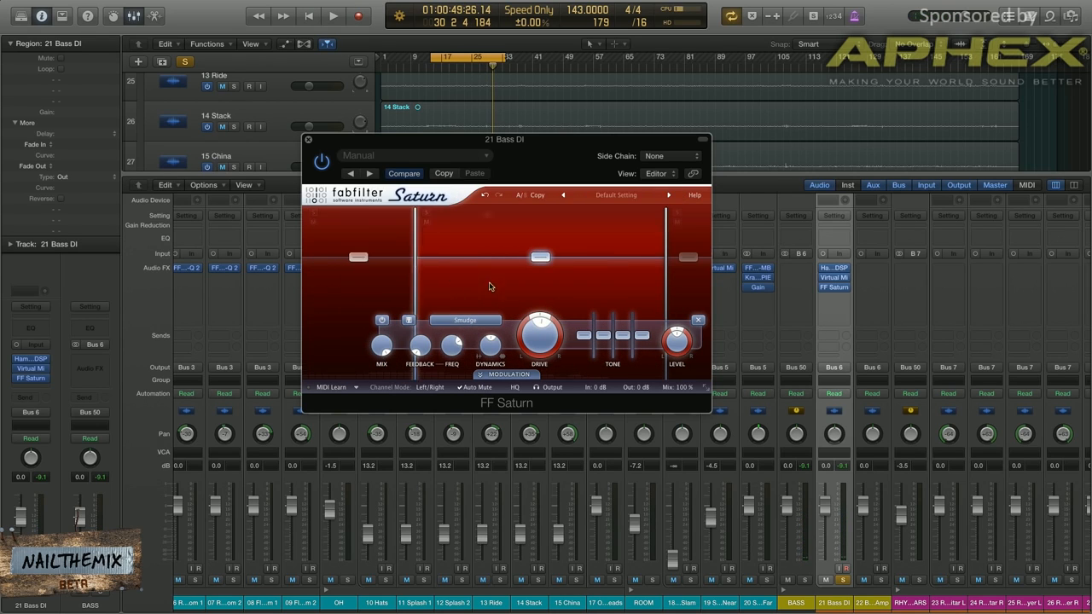
{"action": "left_click", "coordinate": [465, 320]}
{"action": "left_click", "coordinate": [465, 496]}
{"action": "key", "text": "space"}
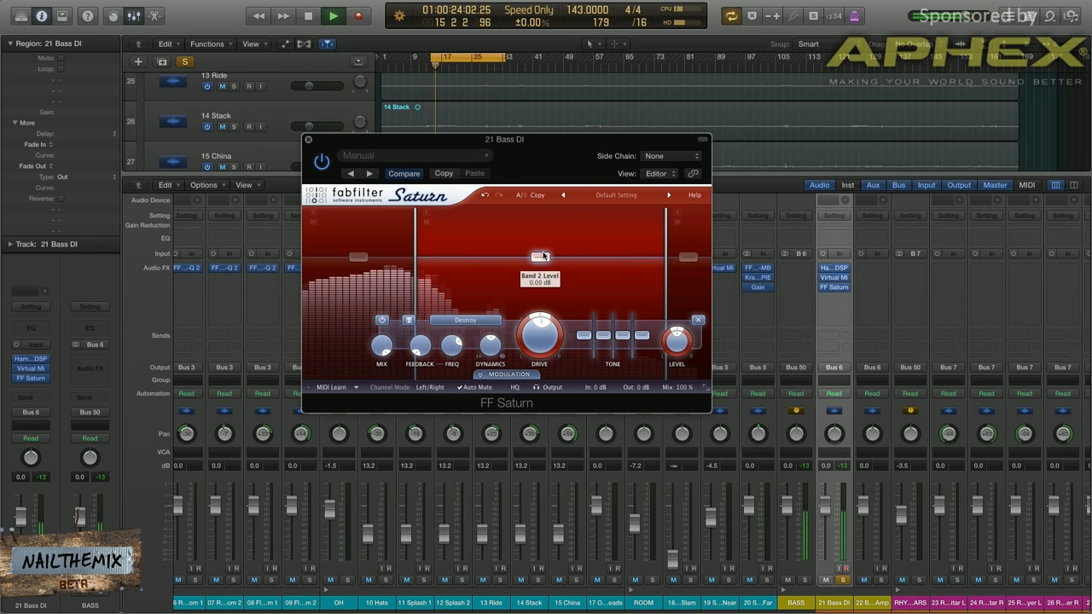
{"action": "key", "text": "space"}
Set band 2's distortion style to Heavy Saturation and raise the band 1 crossover to about 239 Hz.
{"action": "left_click", "coordinate": [471, 321]}
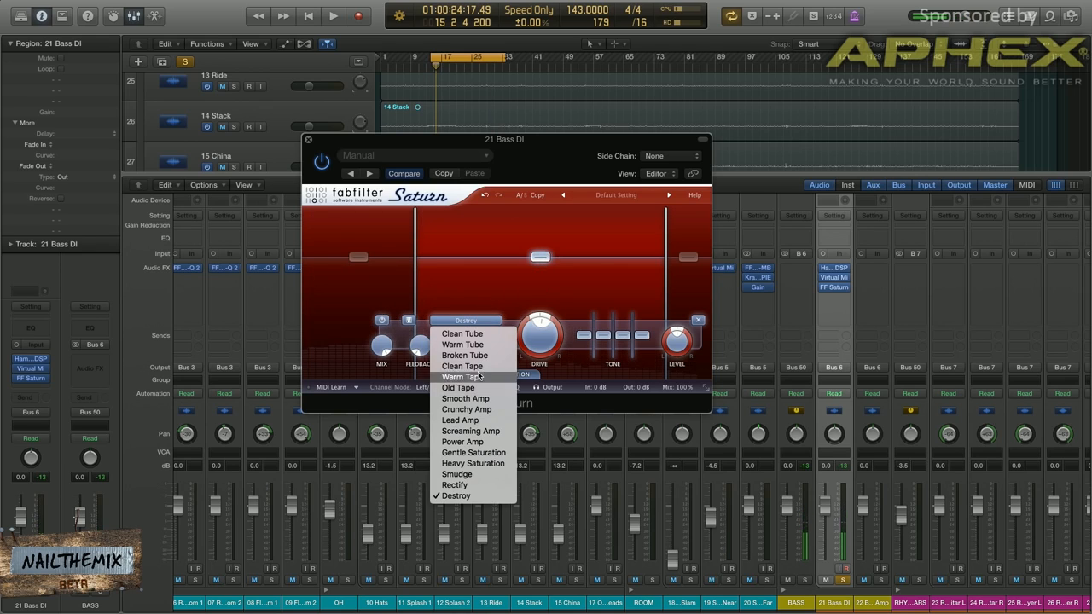
{"action": "left_click", "coordinate": [497, 466]}
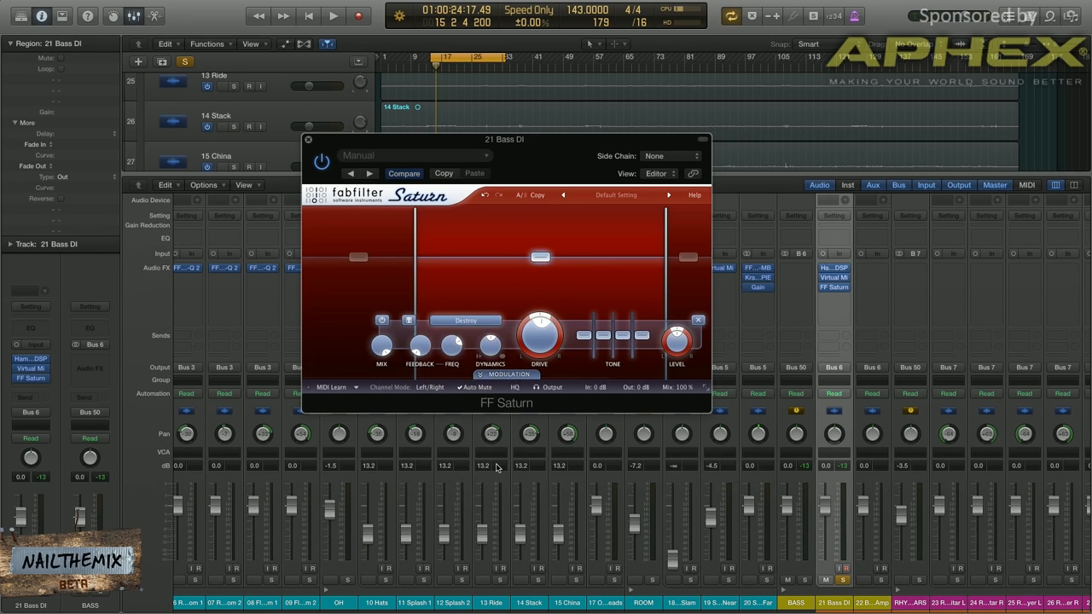
{"action": "left_click_drag", "start_coordinate": [425, 301], "coordinate": [465, 299]}
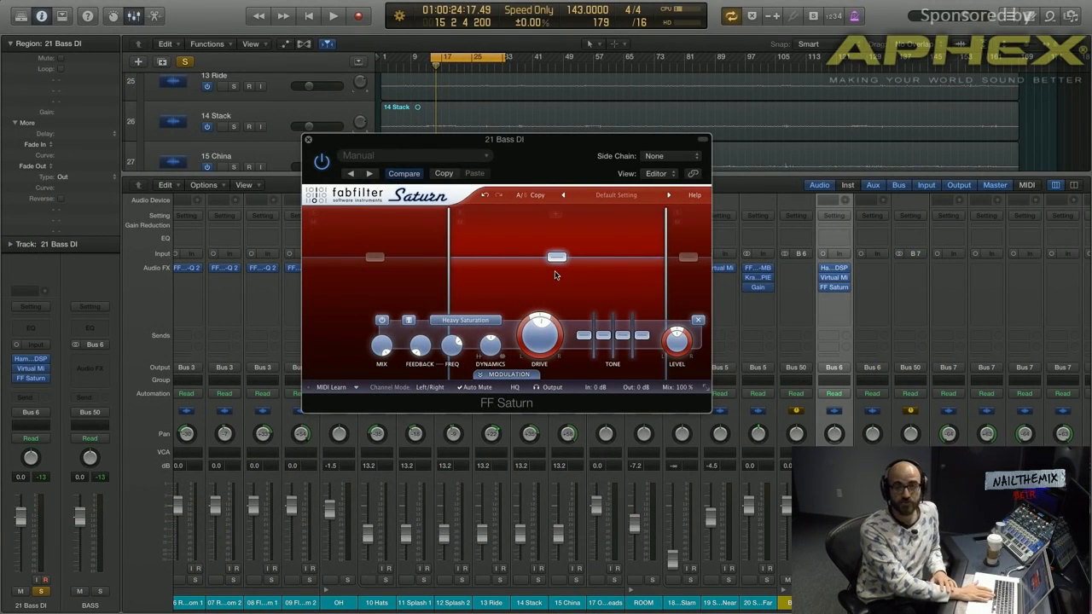
Raise band 2's drive to 75.23% while playing the bass DI.
{"action": "key", "text": "space"}
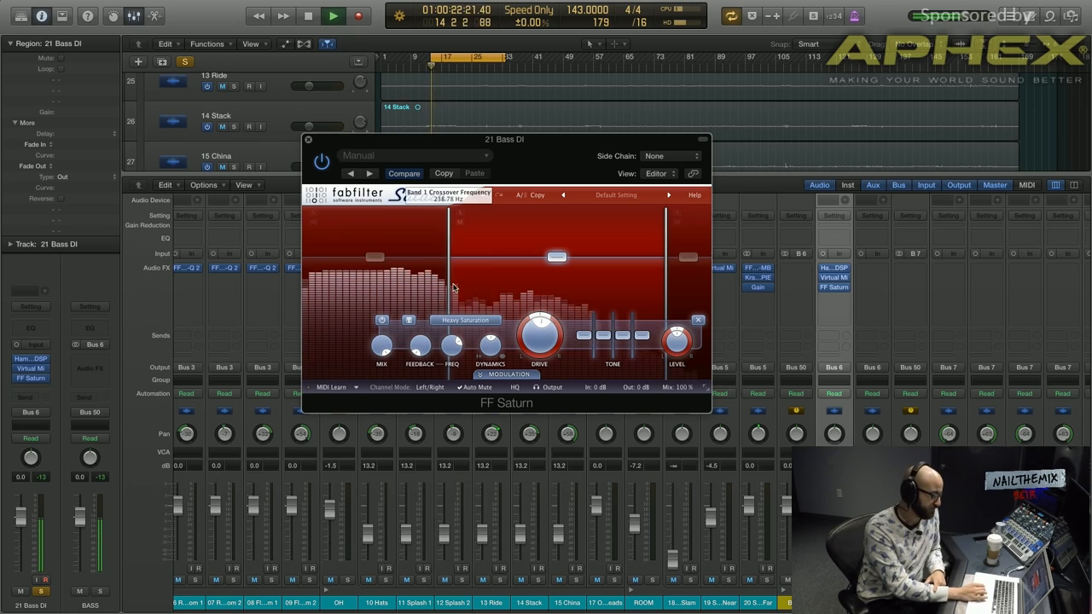
{"action": "mouse_move", "coordinate": [539, 339]}
{"action": "left_click_drag", "start_coordinate": [539, 340], "coordinate": [540, 300]}
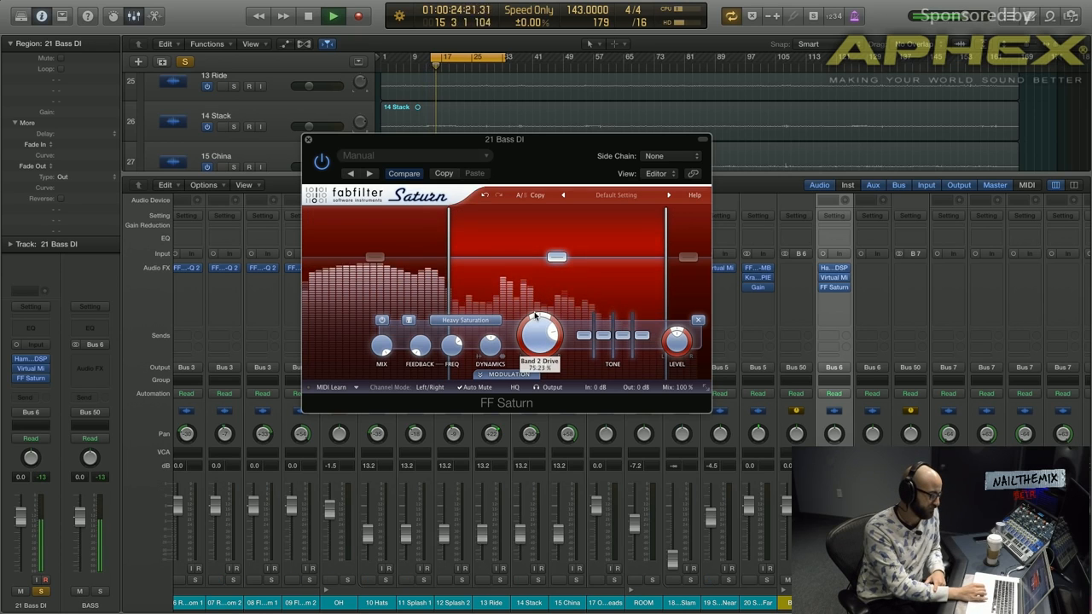
Sweep the band 1 crossover down to 43.195 Hz and back to just above its starting point, then lower band 2's mix.
{"action": "left_click_drag", "start_coordinate": [448, 295], "coordinate": [319, 295]}
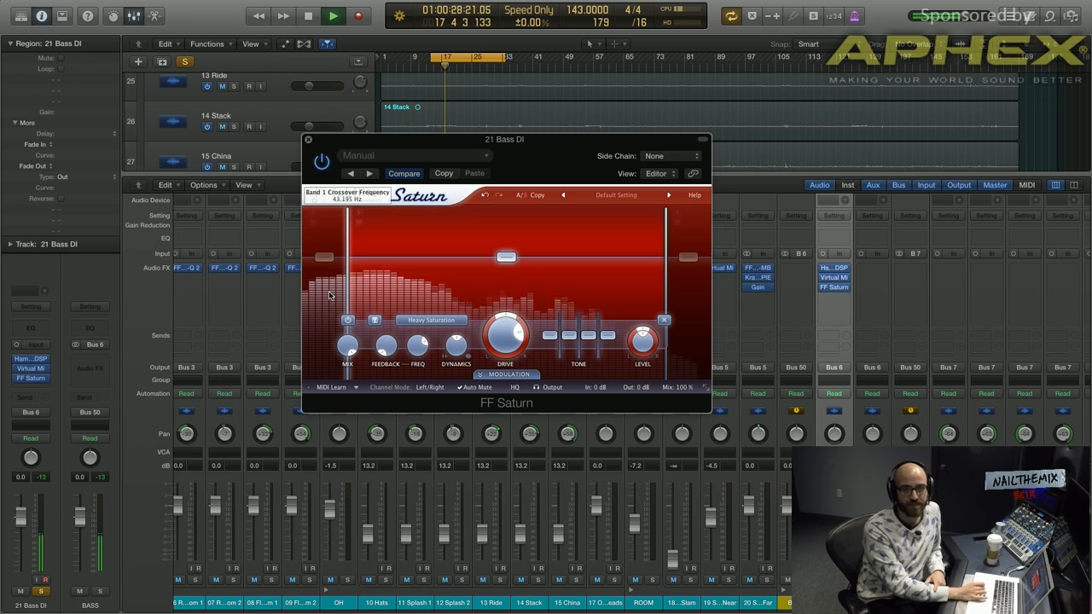
{"action": "left_click_drag", "start_coordinate": [332, 295], "coordinate": [458, 289]}
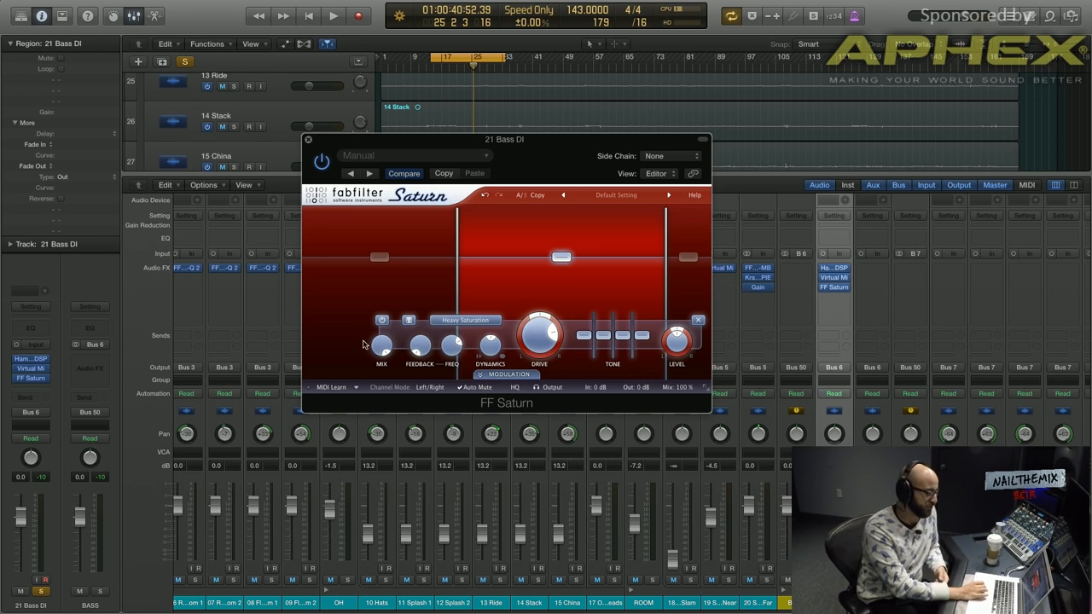
{"action": "key", "text": "space"}
{"action": "left_click_drag", "start_coordinate": [381, 348], "coordinate": [394, 382]}
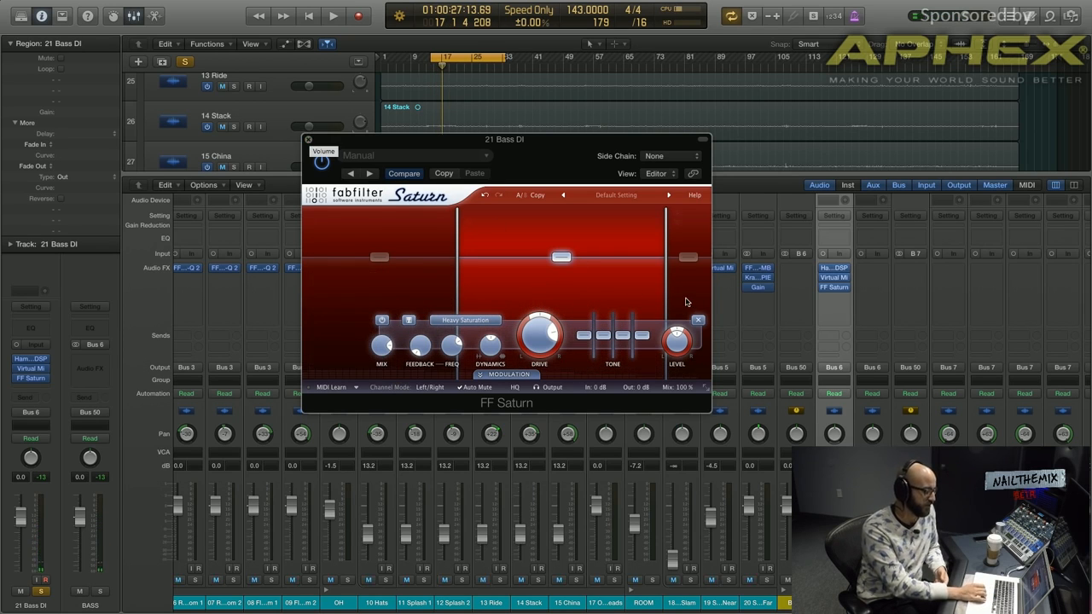
Remove Saturn's band 3 during playback so band 2 covers everything above the lower crossover.
{"action": "mouse_move", "coordinate": [666, 297]}
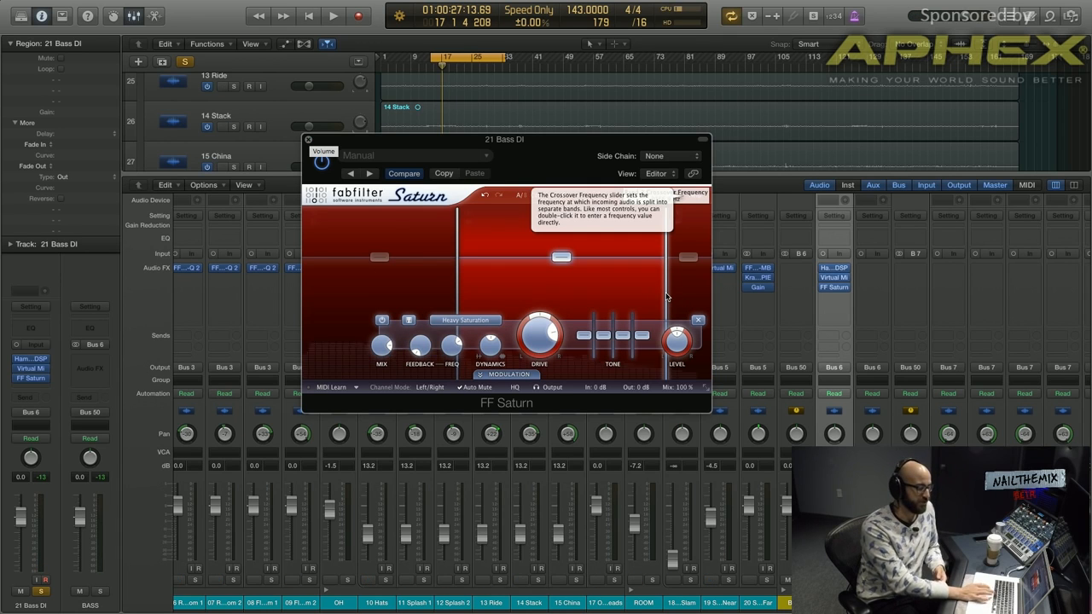
{"action": "key", "text": "space"}
{"action": "left_click_drag", "start_coordinate": [666, 297], "coordinate": [927, 320]}
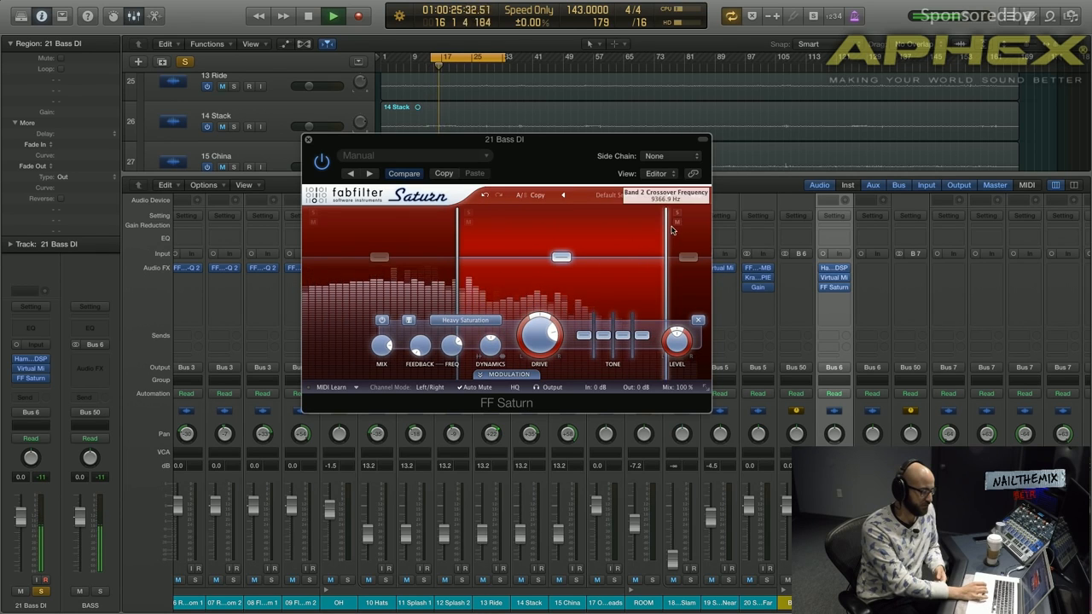
{"action": "left_click", "coordinate": [691, 286]}
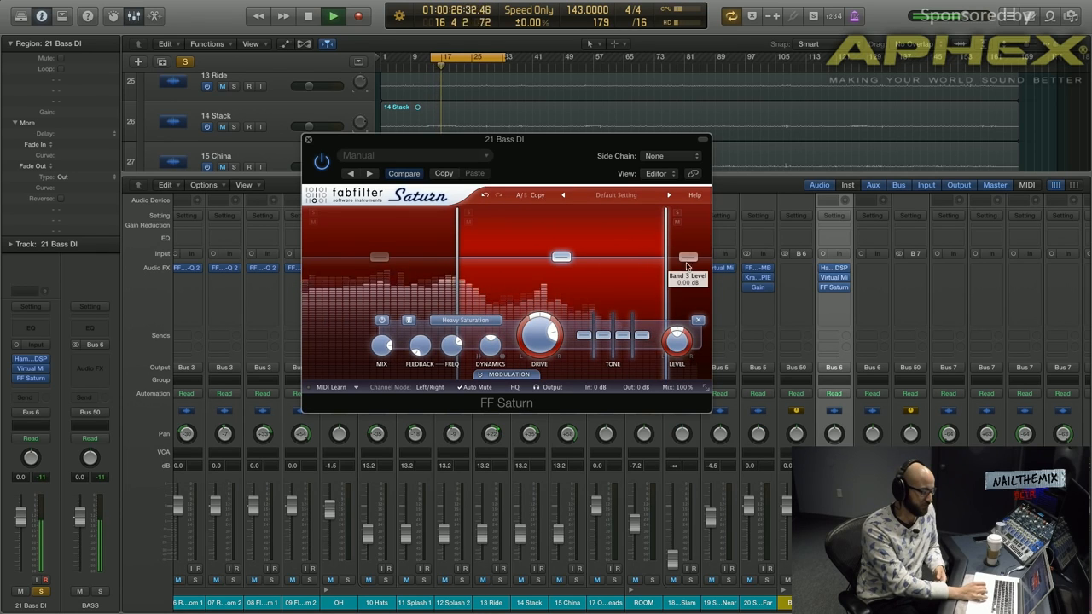
{"action": "left_click", "coordinate": [698, 321]}
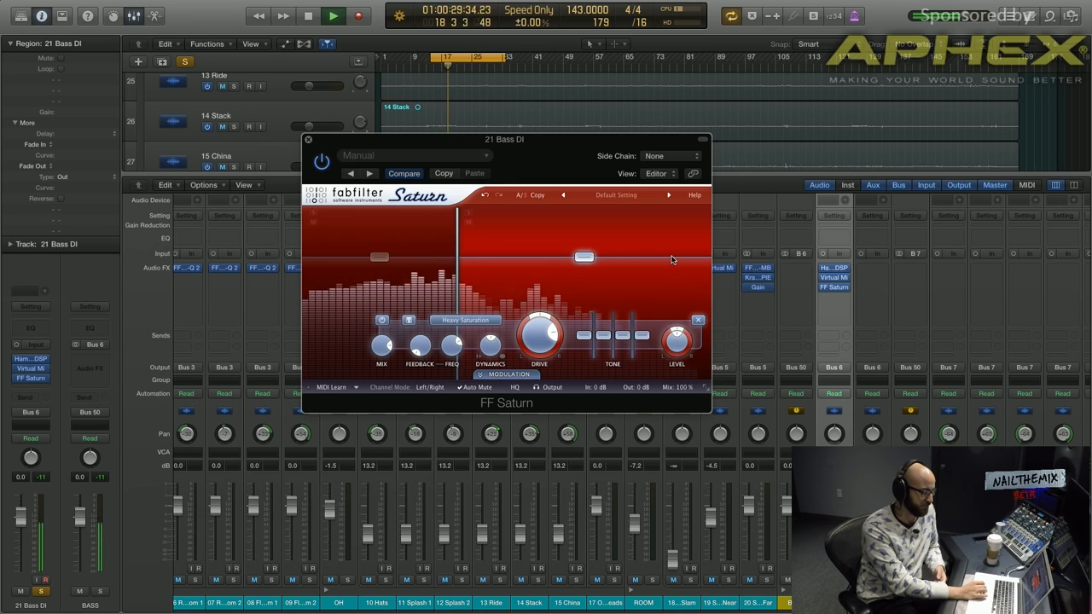
Try small changes to band 2's level, reset it to 0 dB, and raise the crossover slightly before closing Saturn.
{"action": "left_click_drag", "start_coordinate": [624, 254], "coordinate": [590, 256]}
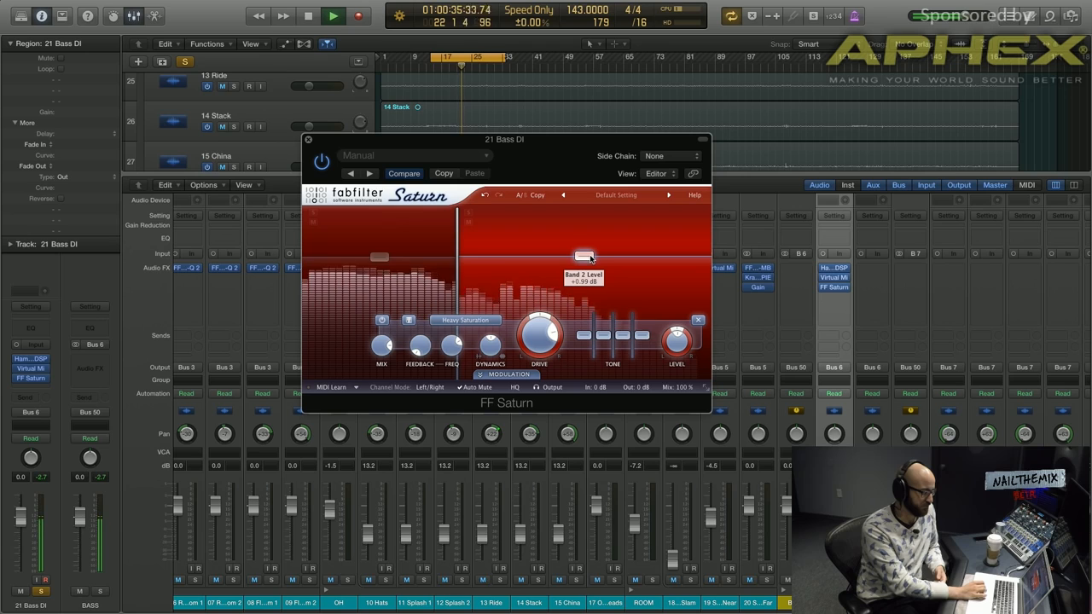
{"action": "left_click_drag", "start_coordinate": [590, 258], "coordinate": [591, 260]}
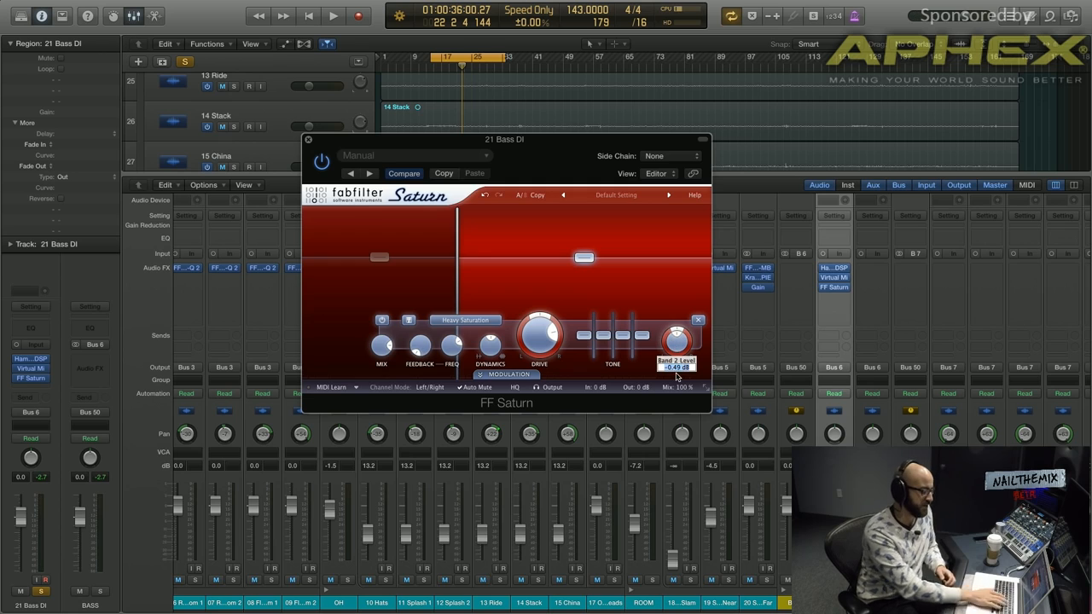
{"action": "type", "text": "0"}
{"action": "key", "text": "Return"}
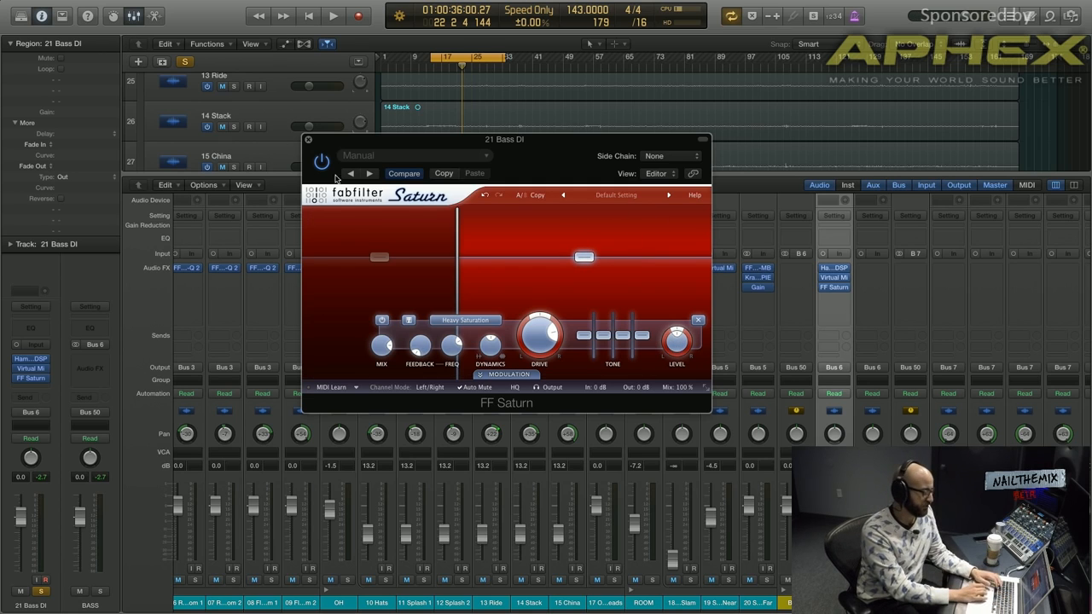
{"action": "left_click_drag", "start_coordinate": [455, 257], "coordinate": [461, 256]}
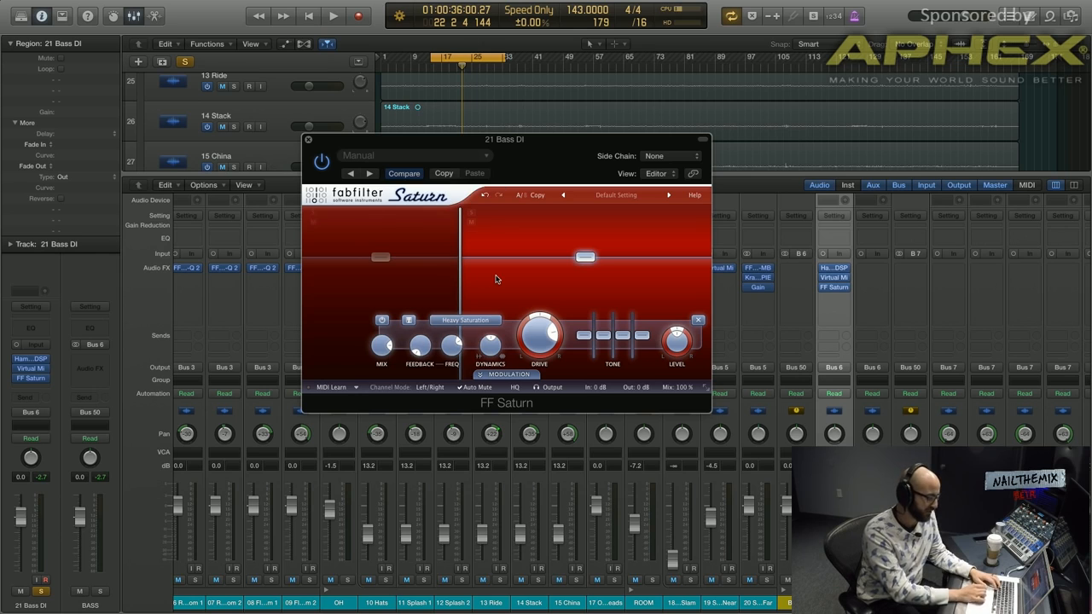
{"action": "left_click", "coordinate": [308, 141]}
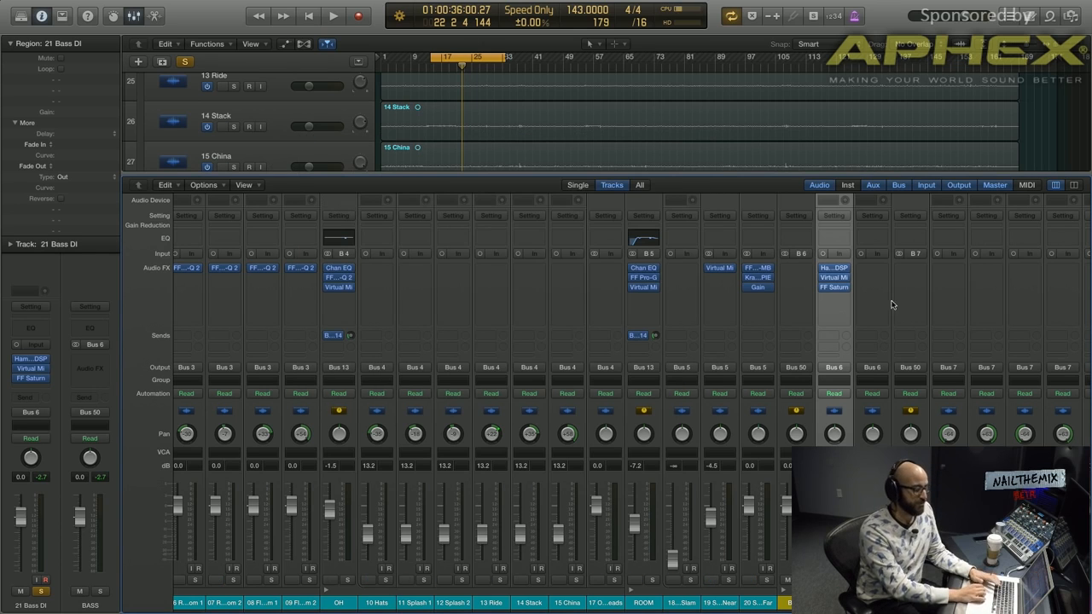
Insert the mixIR2 impulse loader after FF Saturn on the 21 Bass DI channel and move its window towards the centre.
{"action": "left_click", "coordinate": [828, 301]}
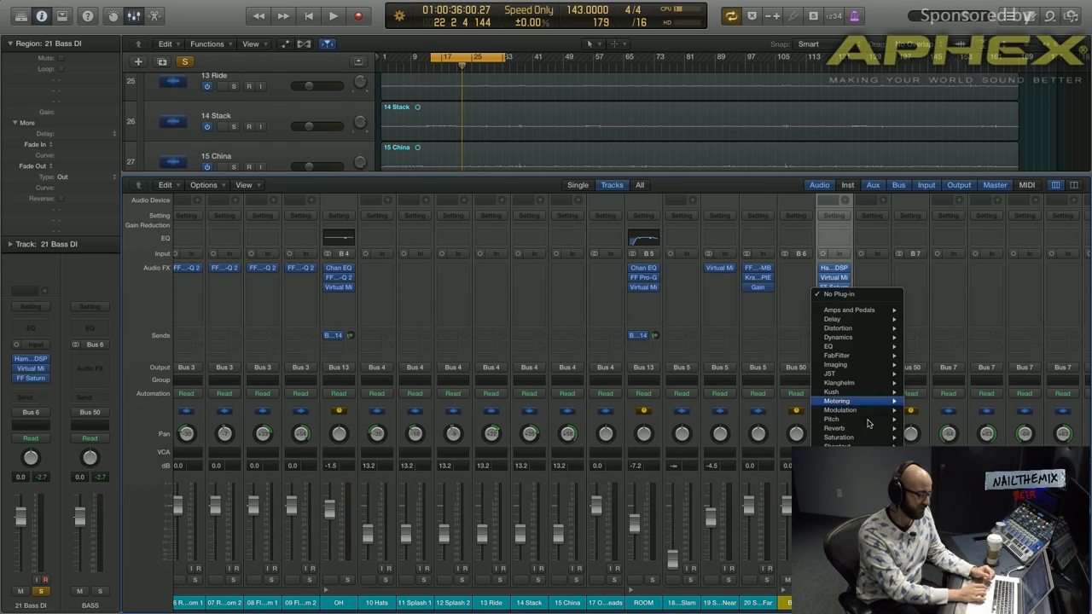
{"action": "mouse_move", "coordinate": [853, 512]}
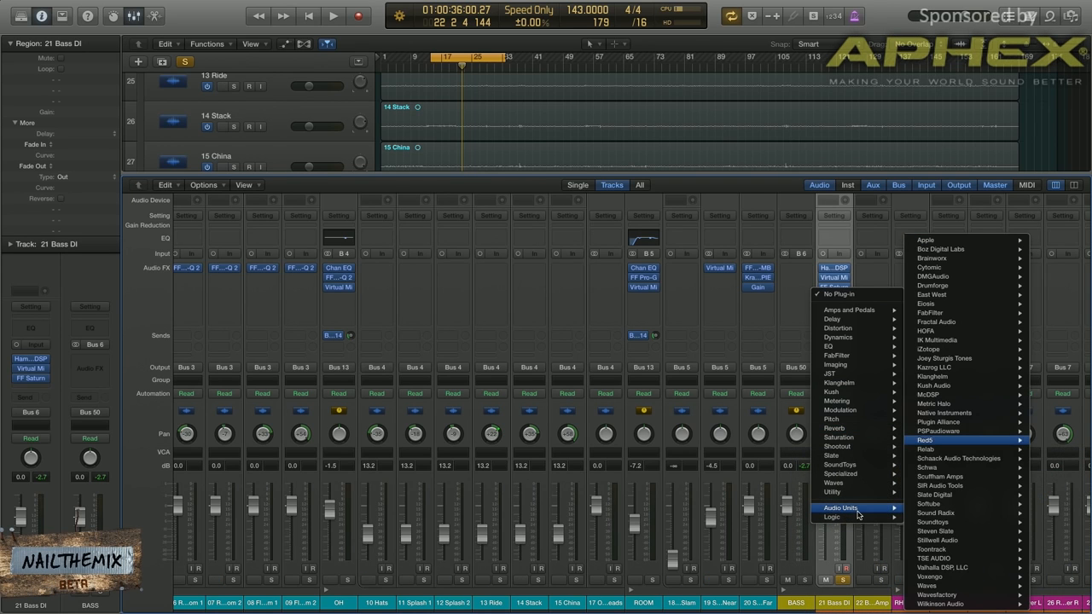
{"action": "left_click", "coordinate": [872, 441]}
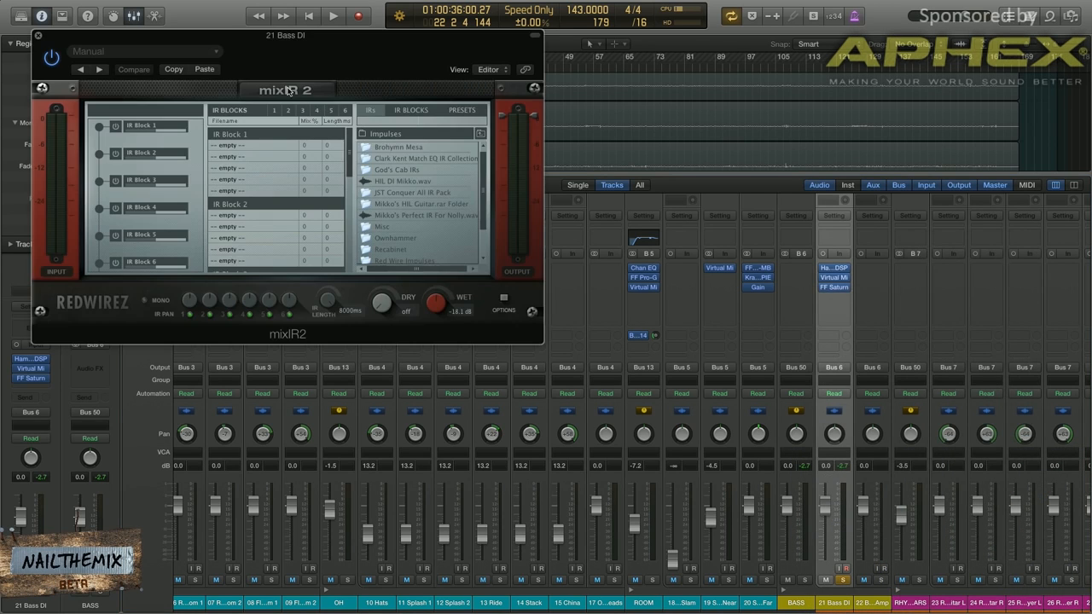
{"action": "left_click_drag", "start_coordinate": [266, 51], "coordinate": [458, 125]}
Browse mixIR2's impulse library to Red Wire Impulses, BIGbox, 44.1 KHz-24bit, and open the SVT810 cabinet folder.
{"action": "scroll", "coordinate": [598, 322], "scroll_direction": "down", "scroll_amount": 3}
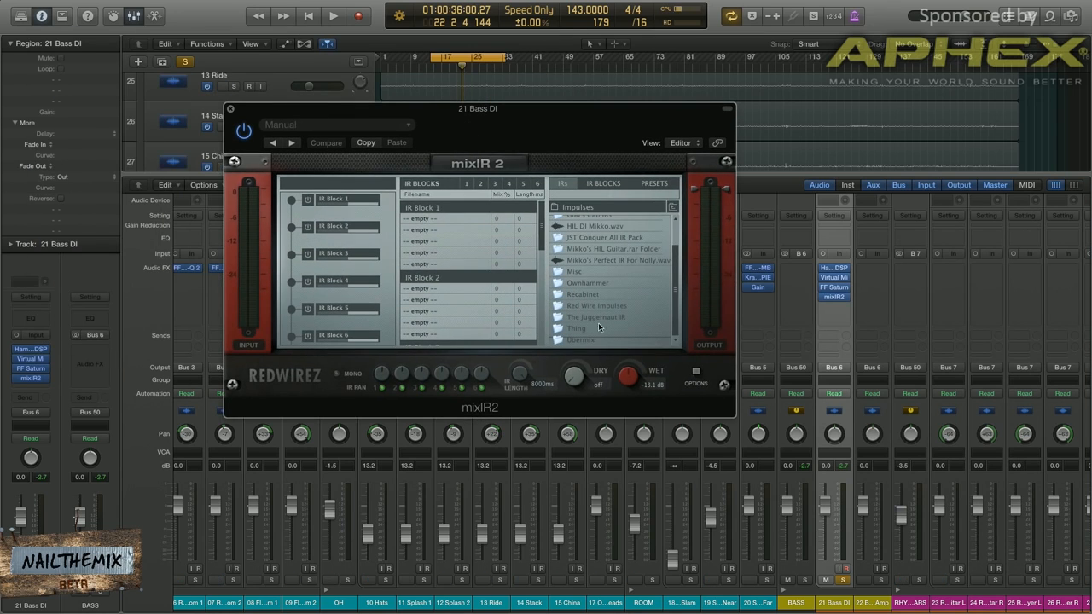
{"action": "double_click", "coordinate": [589, 305]}
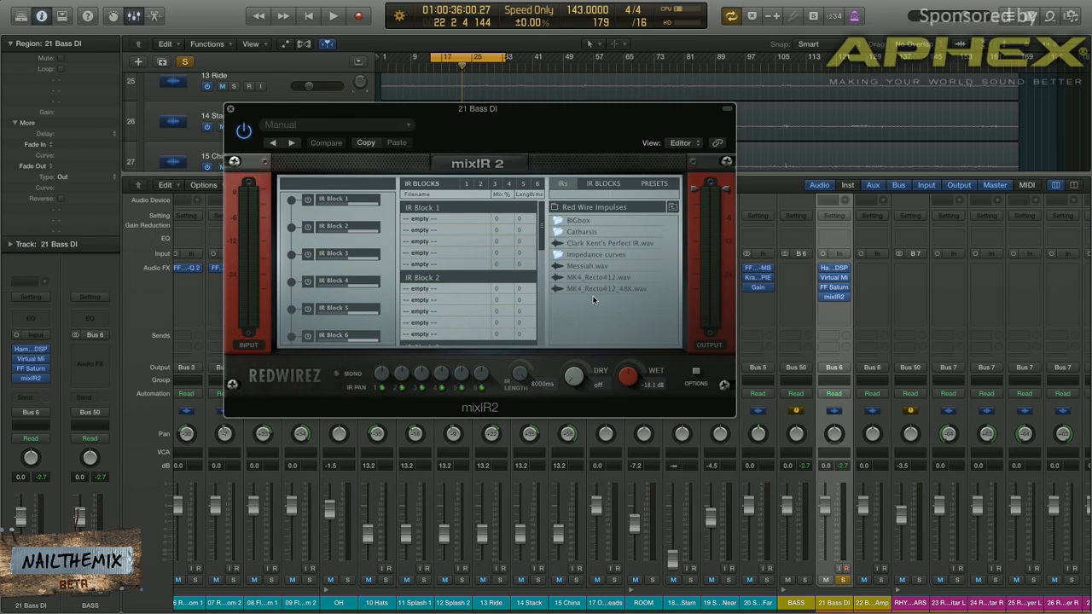
{"action": "left_click", "coordinate": [672, 207]}
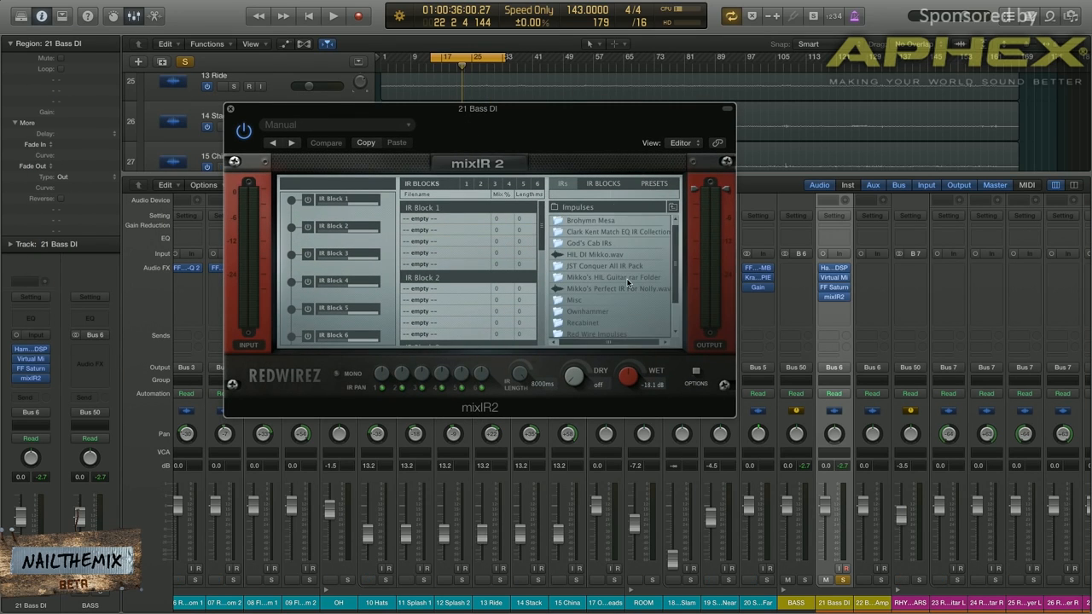
{"action": "scroll", "coordinate": [628, 282], "scroll_direction": "down", "scroll_amount": 2}
{"action": "double_click", "coordinate": [613, 298]}
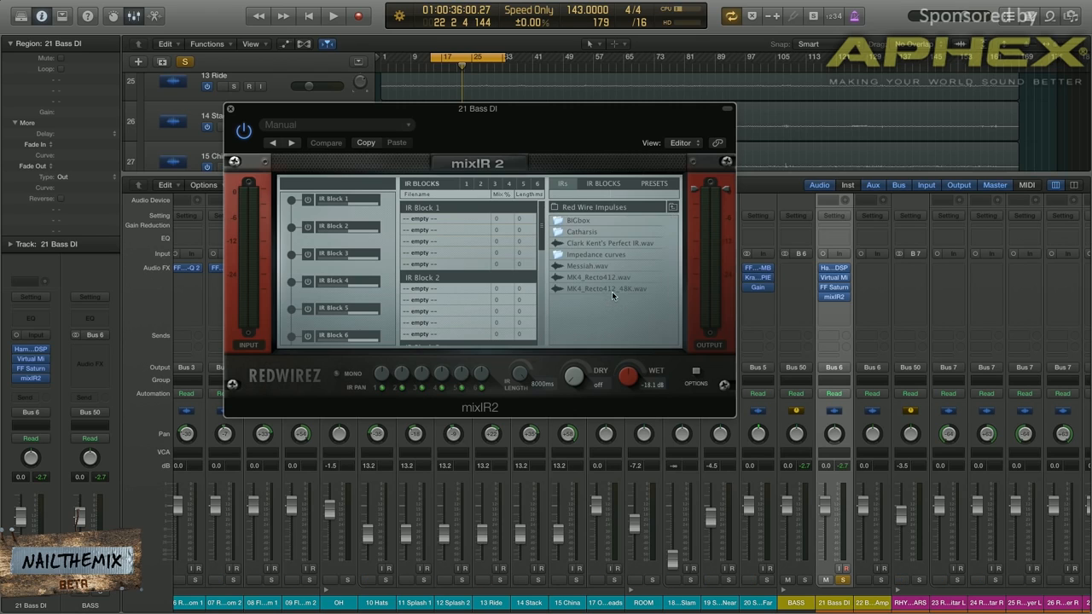
{"action": "double_click", "coordinate": [580, 221]}
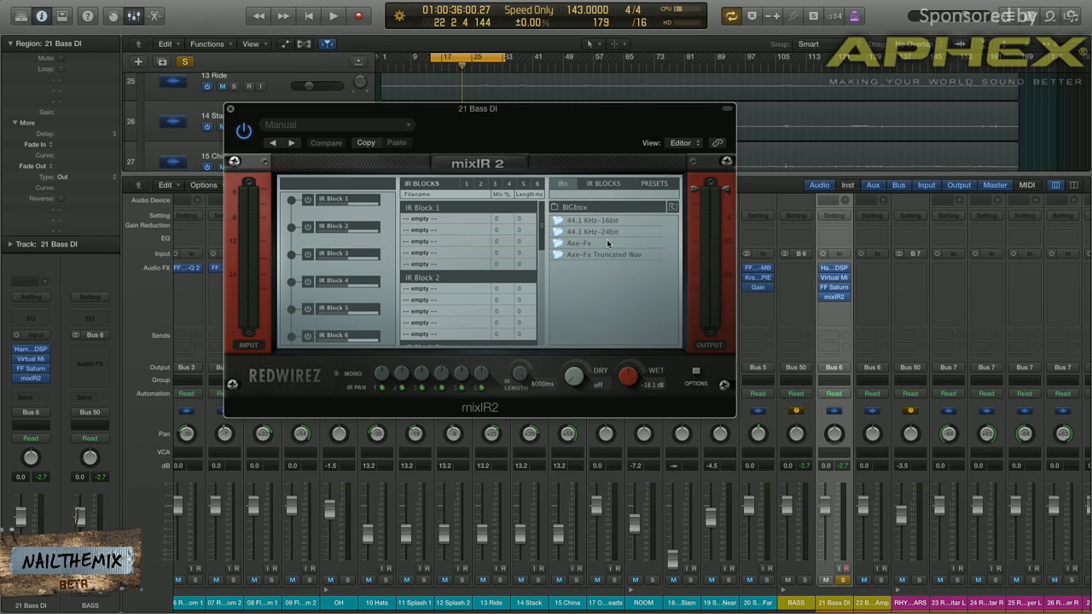
{"action": "double_click", "coordinate": [610, 233]}
{"action": "scroll", "coordinate": [617, 251], "scroll_direction": "down", "scroll_amount": 5}
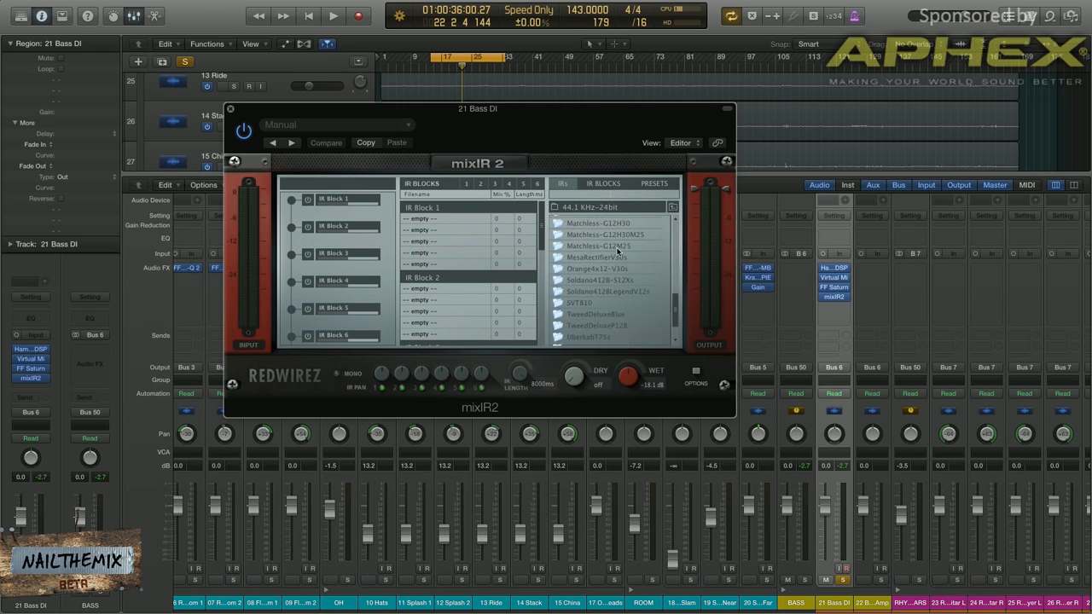
{"action": "double_click", "coordinate": [602, 302]}
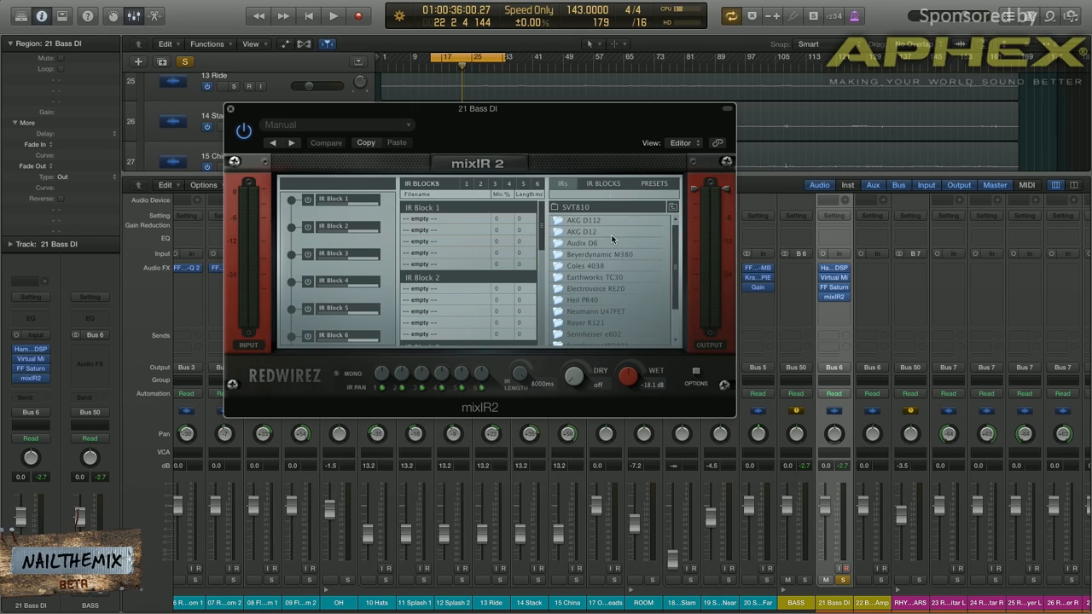
Load SVT810-421-CapEdge-1in.wav from the Sennheiser MD421 folder into the first slot of IR Block 1.
{"action": "scroll", "coordinate": [614, 248], "scroll_direction": "down", "scroll_amount": 3}
{"action": "double_click", "coordinate": [615, 307]}
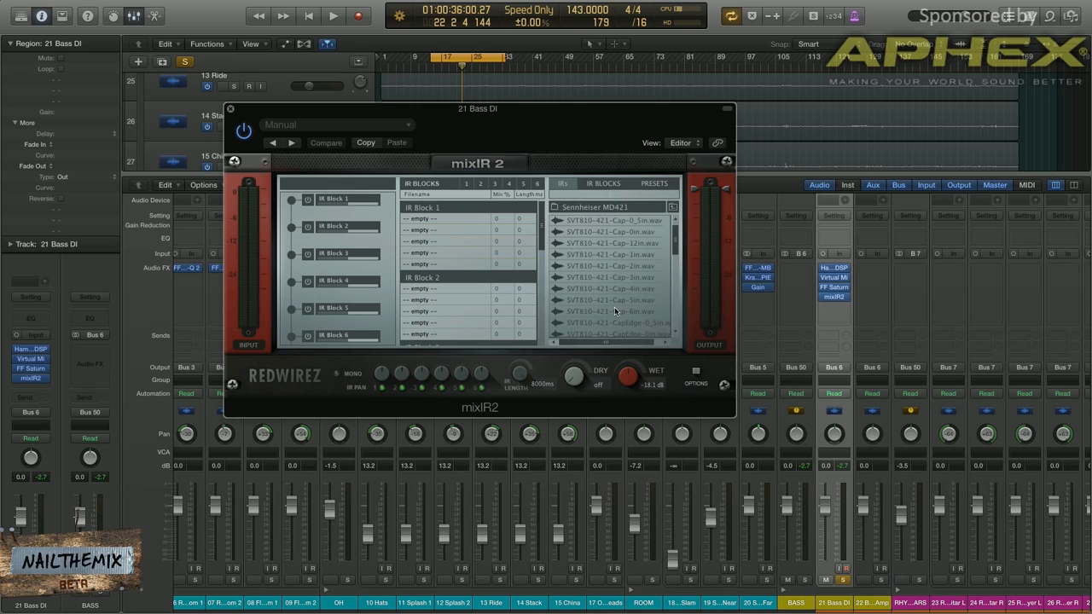
{"action": "scroll", "coordinate": [635, 266], "scroll_direction": "down", "scroll_amount": 3}
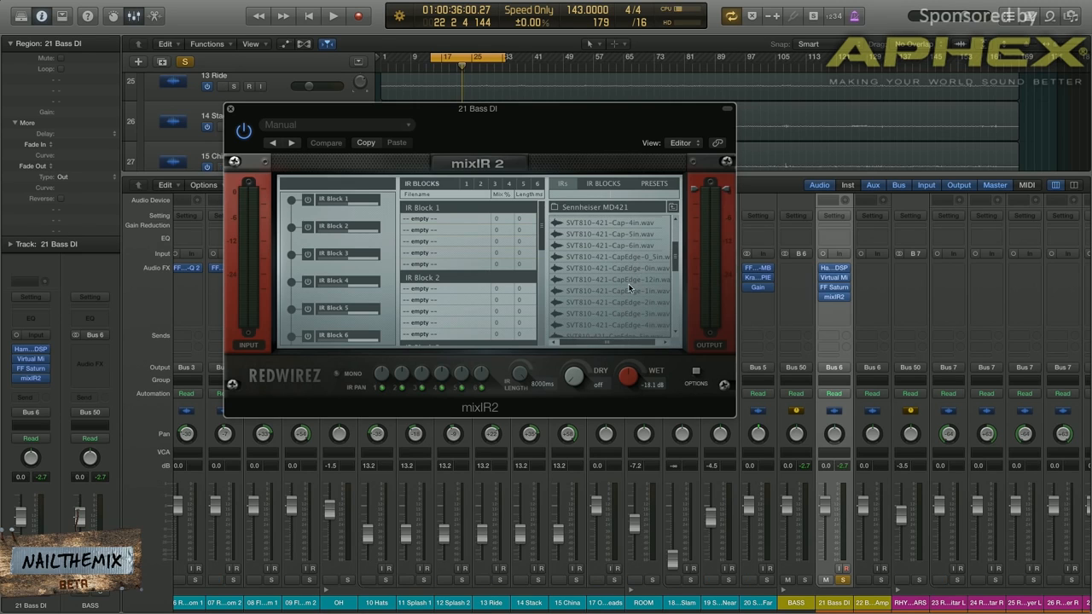
{"action": "left_click_drag", "start_coordinate": [619, 291], "coordinate": [463, 219]}
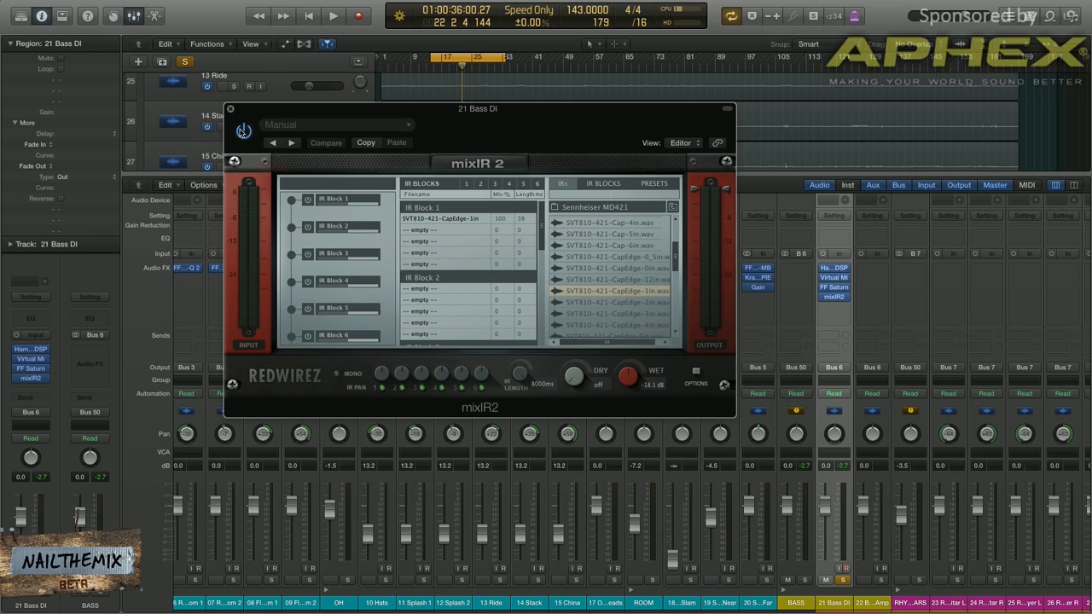
Compare the playing bass DI with mixIR2 bypassed and active, close the plug-in, and stop playback.
{"action": "key", "text": "space"}
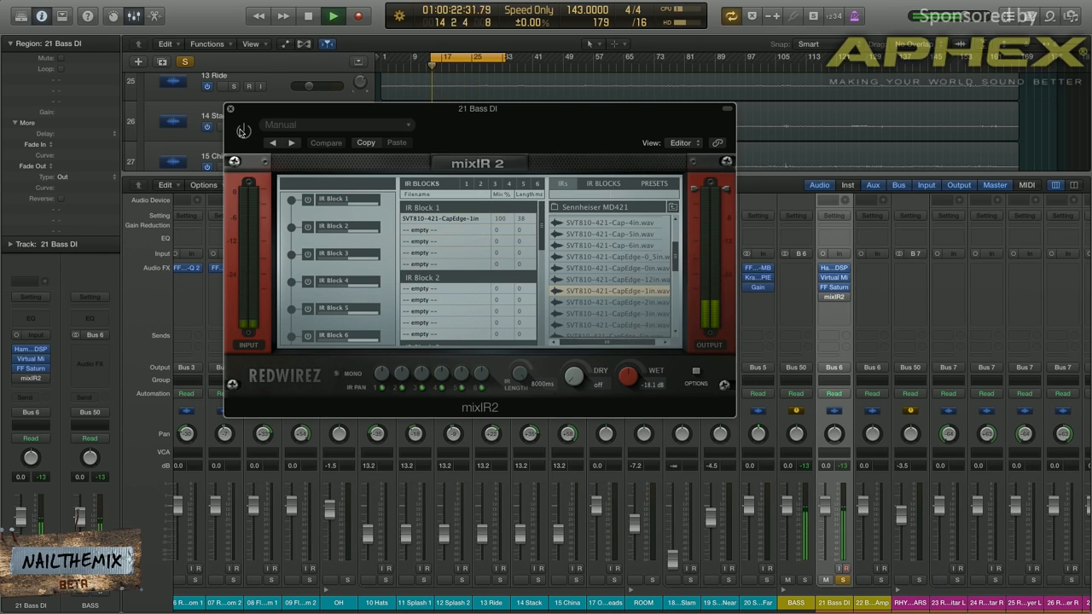
{"action": "left_click", "coordinate": [243, 131]}
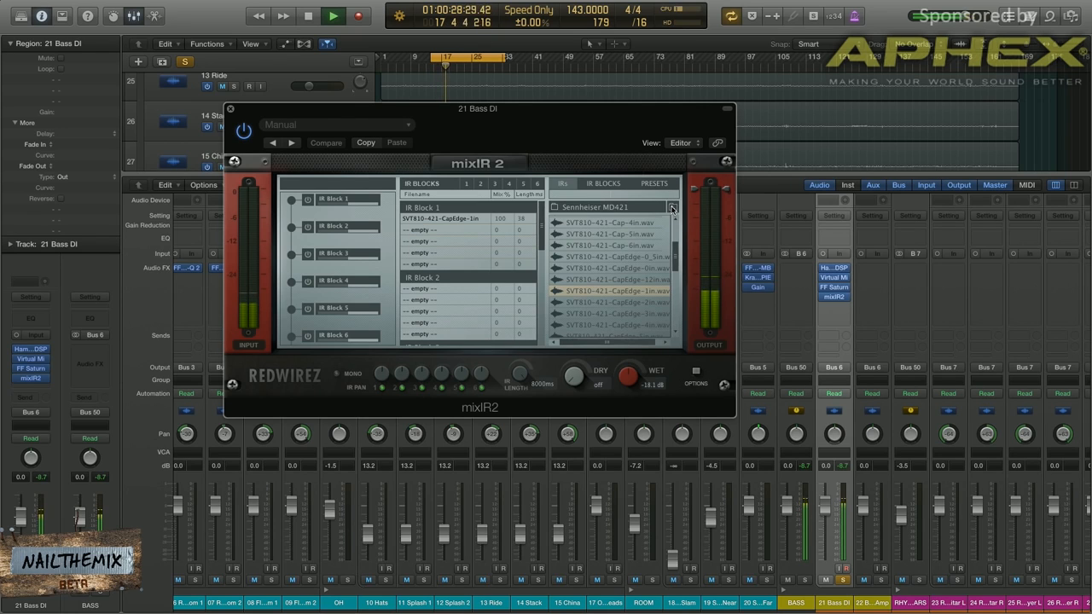
{"action": "left_click", "coordinate": [229, 108]}
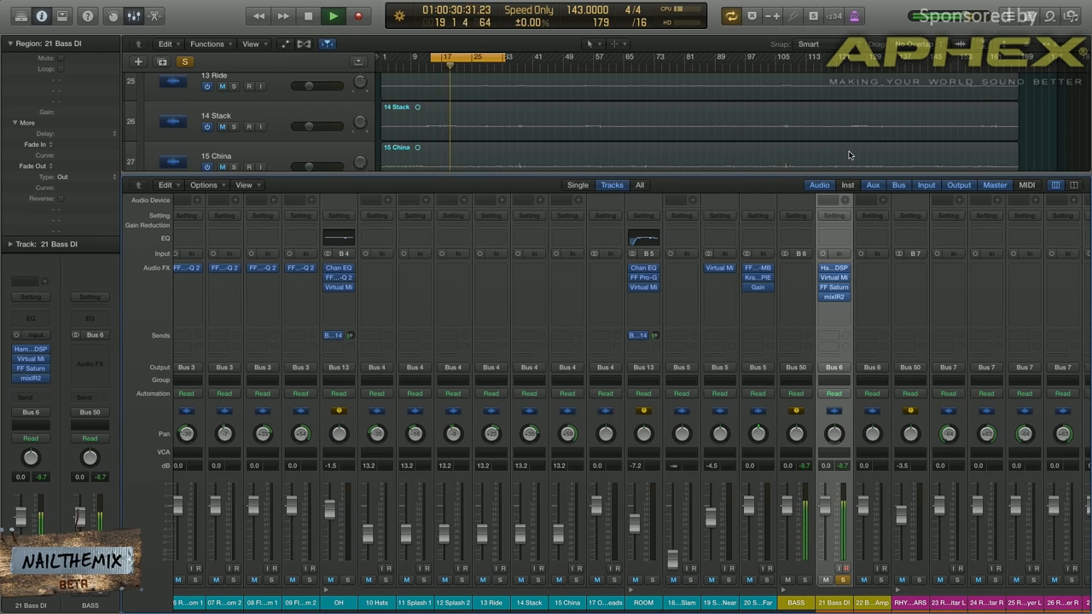
{"action": "key", "text": "space"}
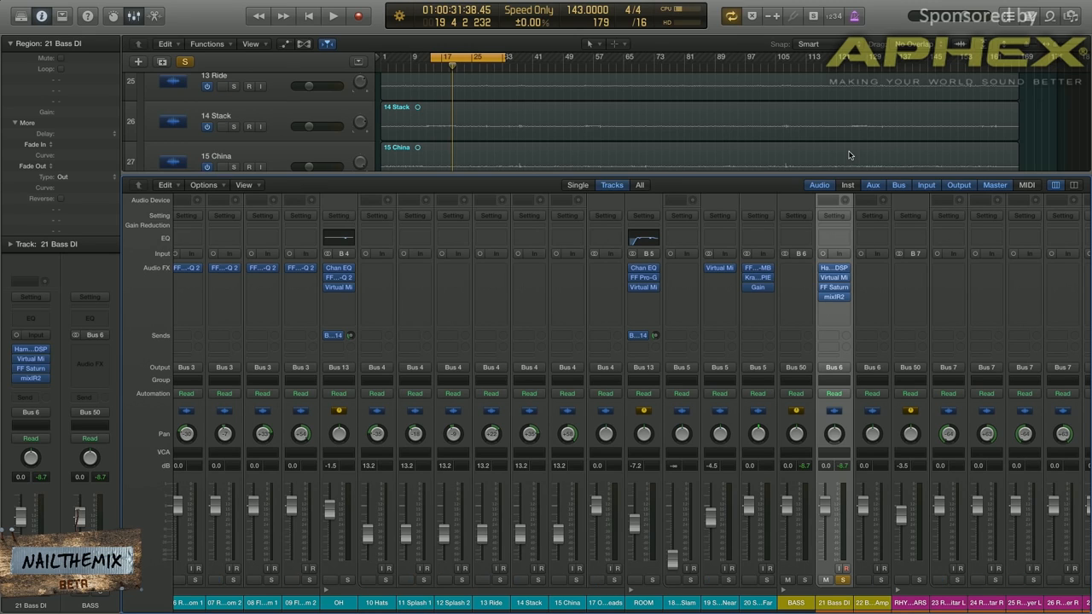
Insert a Channel EQ on 21 Bass DI and cut a narrow 6.5 dB notch at 3000 Hz with Q 61, auditioning it during playback.
{"action": "left_click", "coordinate": [821, 243]}
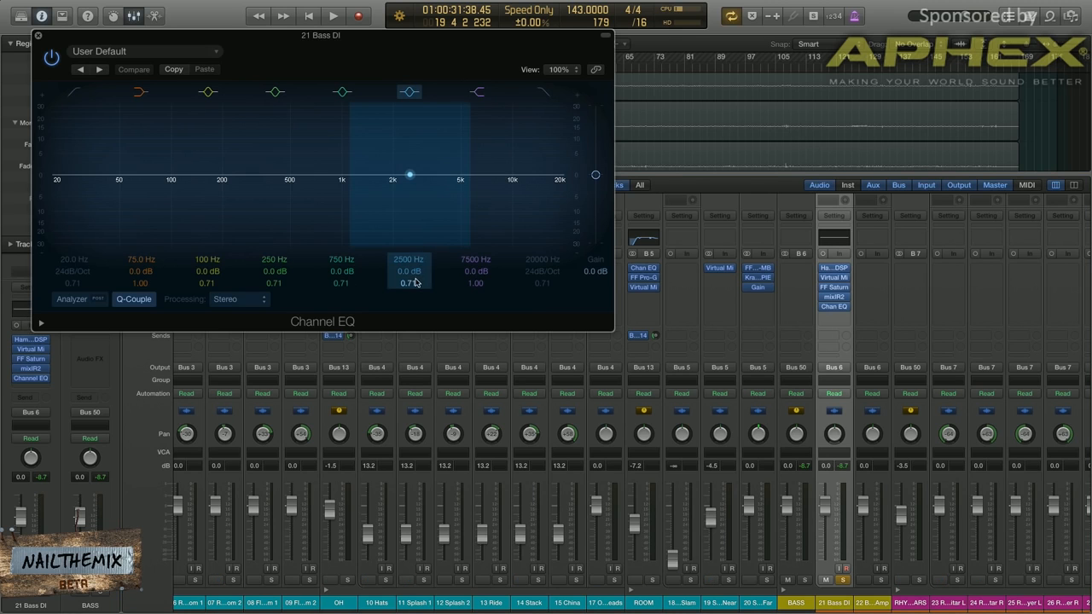
{"action": "key", "text": "space"}
{"action": "left_click_drag", "start_coordinate": [416, 285], "coordinate": [417, 213]}
{"action": "left_click_drag", "start_coordinate": [414, 260], "coordinate": [416, 348]}
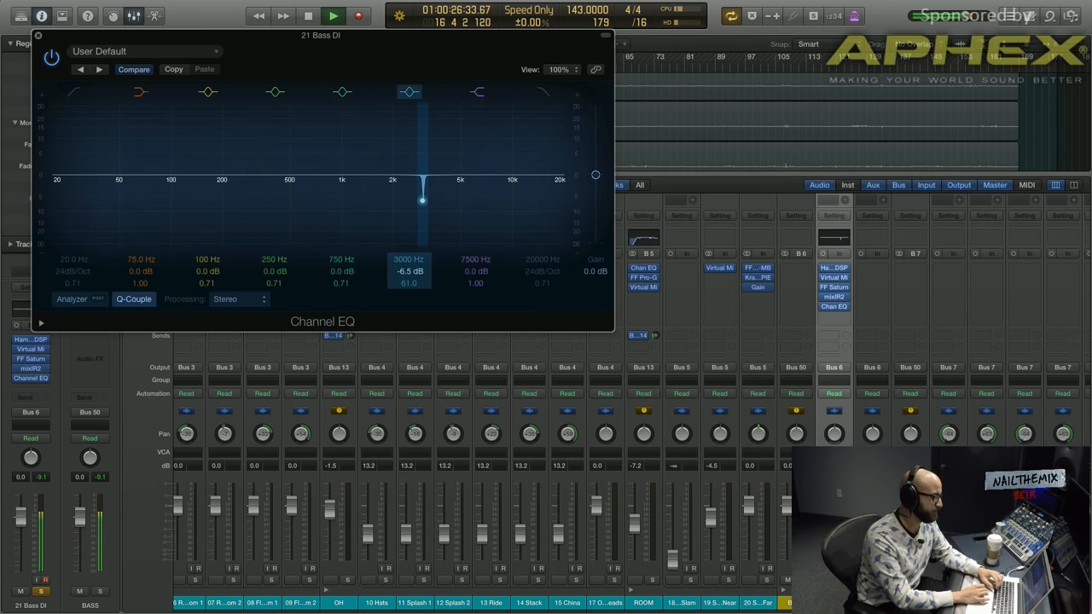
{"action": "left_click", "coordinate": [410, 91]}
{"action": "left_click", "coordinate": [410, 91]}
Add a second narrow notch at 2850 Hz with -6.5 dB gain and a Q of 100.
{"action": "left_click_drag", "start_coordinate": [348, 283], "coordinate": [348, 213]}
{"action": "left_click_drag", "start_coordinate": [351, 271], "coordinate": [351, 221]}
{"action": "left_click_drag", "start_coordinate": [350, 272], "coordinate": [350, 306]}
Compare the bass DI with the Channel EQ bypassed and active during playback, leaving it on and closing its window.
{"action": "left_click", "coordinate": [52, 57]}
{"action": "left_click", "coordinate": [50, 63]}
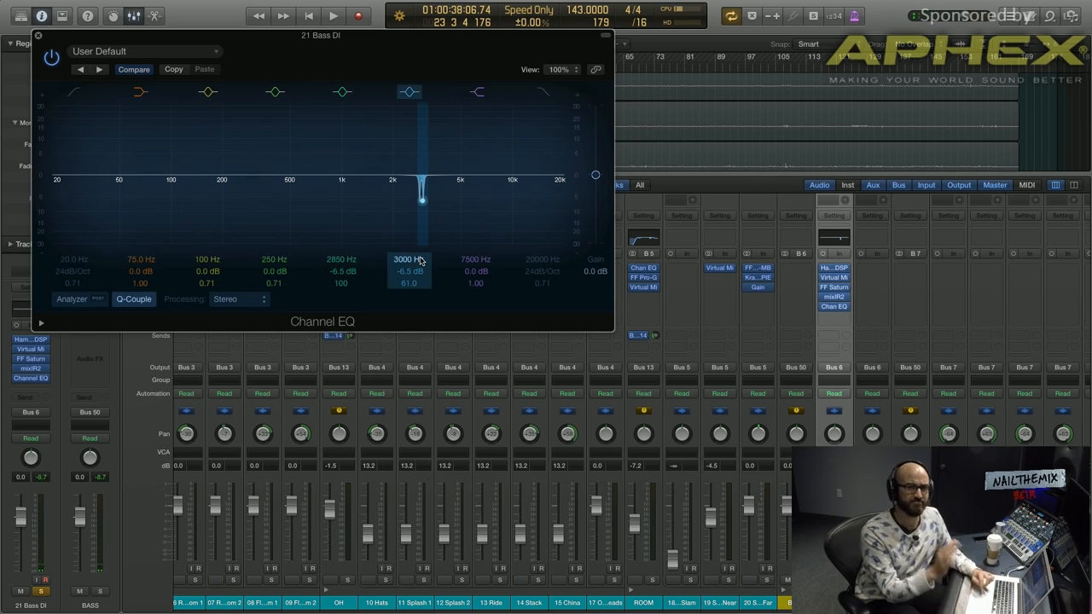
{"action": "left_click", "coordinate": [51, 57]}
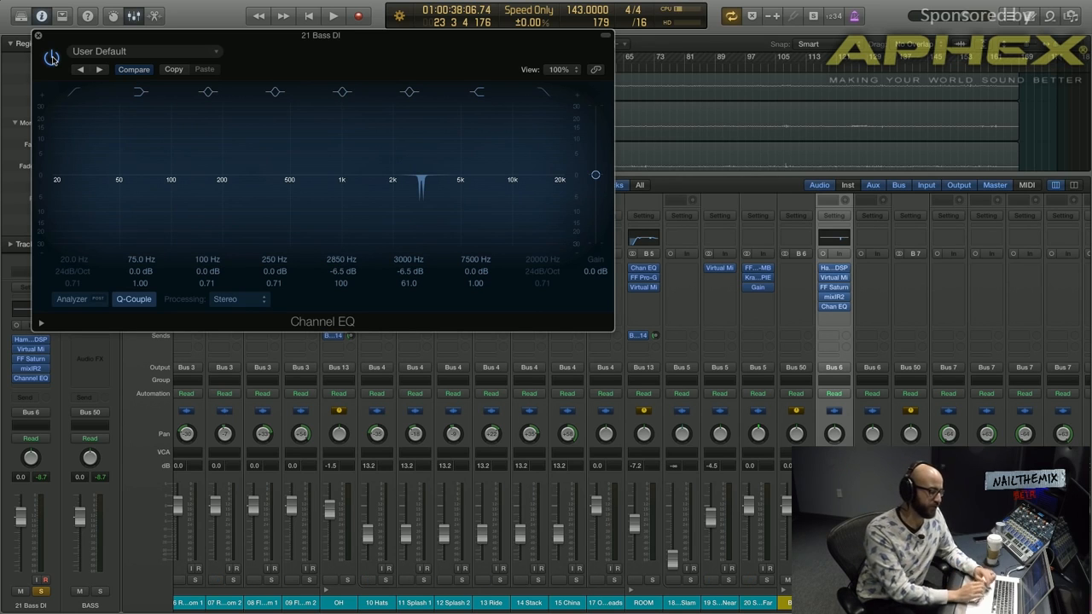
{"action": "key", "text": "space"}
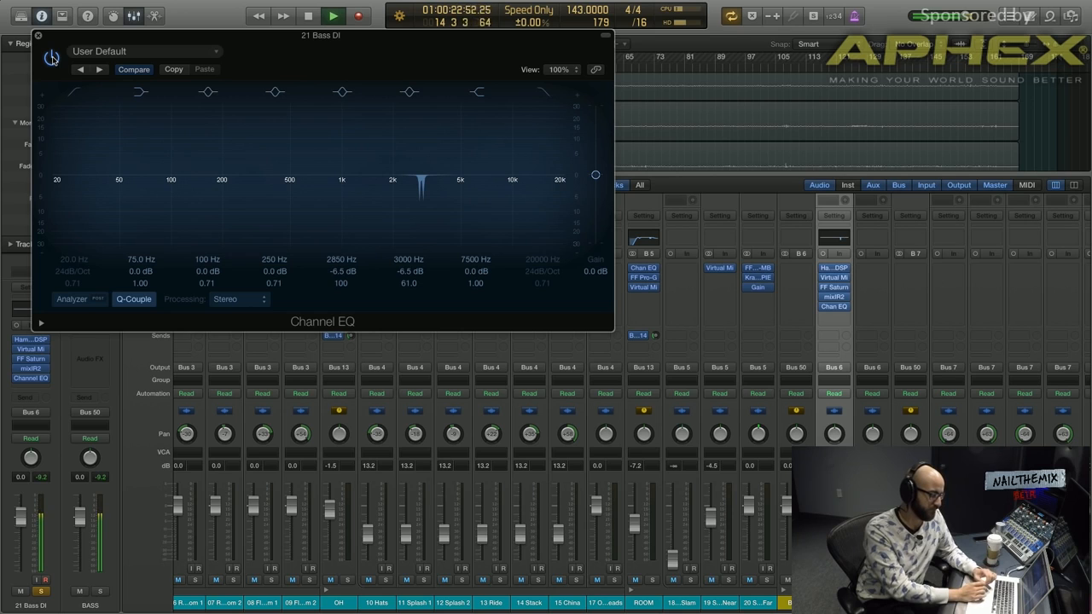
{"action": "left_click", "coordinate": [51, 58]}
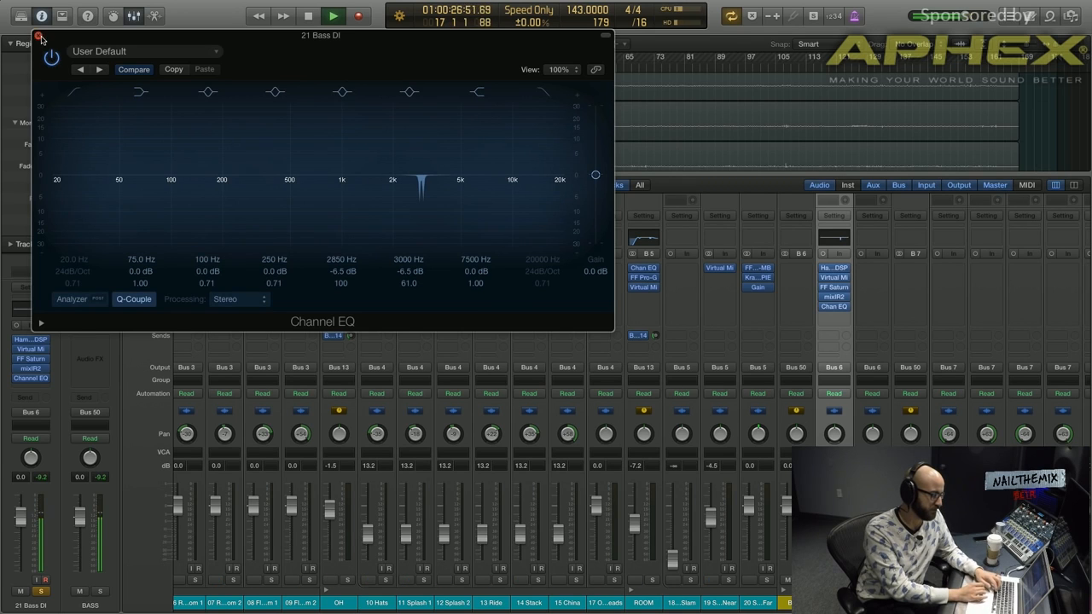
{"action": "left_click", "coordinate": [38, 36]}
Restart playback from the beginning of the cycle region and solo the 21 Bass DI channel.
{"action": "key", "text": "space"}
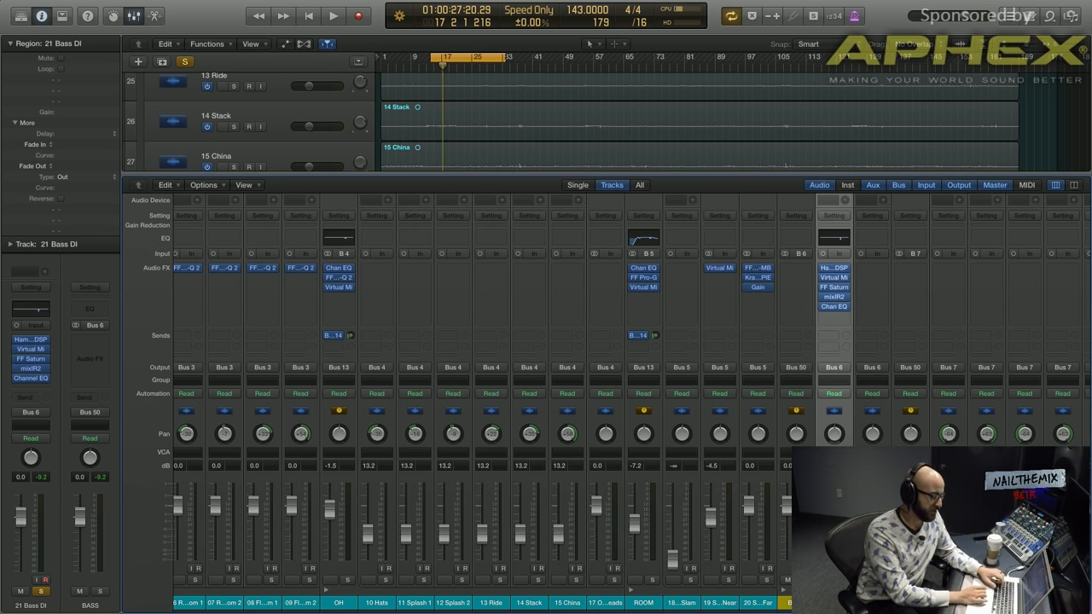
{"action": "key", "text": "space"}
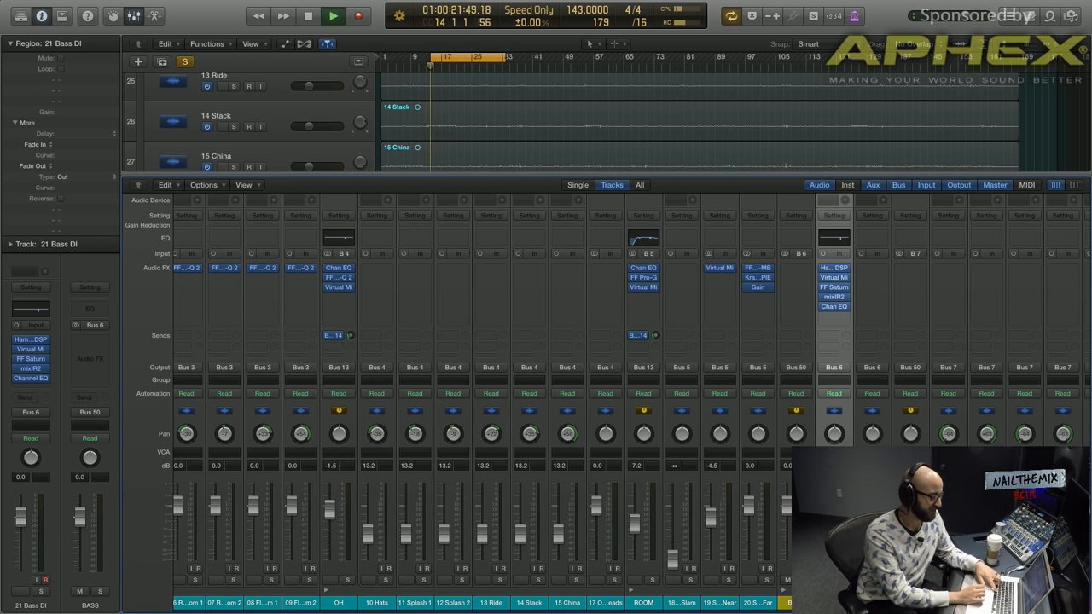
{"action": "key", "text": "s"}
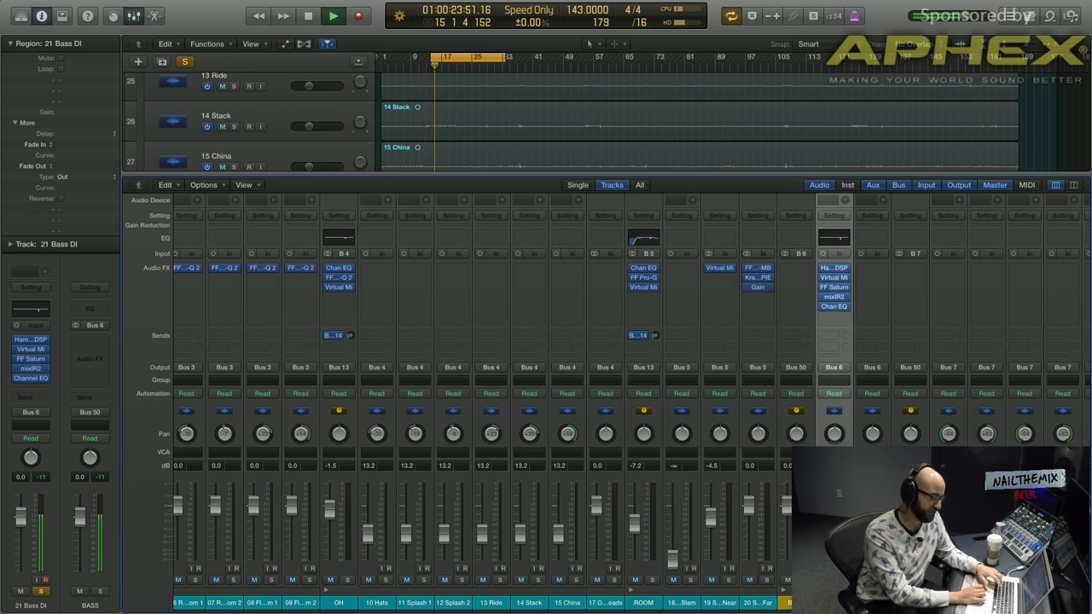
Widen the 3000 Hz notch in the 21 Bass DI Channel EQ to a Q of 5.60 while listening, and close its window.
{"action": "key", "text": "space"}
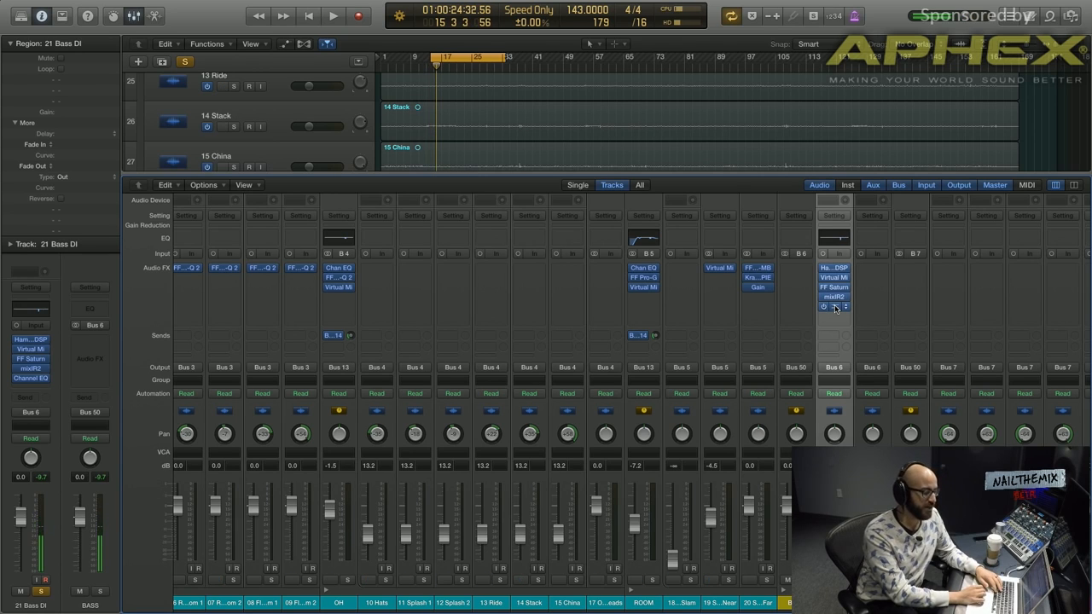
{"action": "left_click", "coordinate": [835, 307]}
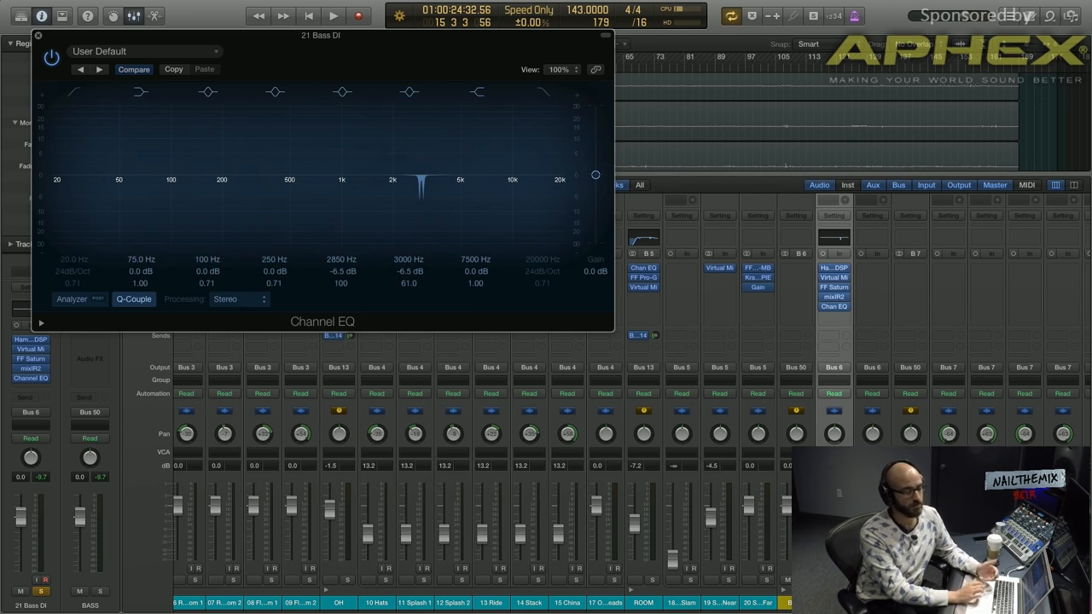
{"action": "key", "text": "space"}
{"action": "mouse_move", "coordinate": [410, 275]}
{"action": "left_mouse_down"}
{"action": "mouse_move", "coordinate": [410, 247]}
{"action": "mouse_move", "coordinate": [410, 310]}
{"action": "mouse_move", "coordinate": [409, 285]}
{"action": "left_mouse_up"}
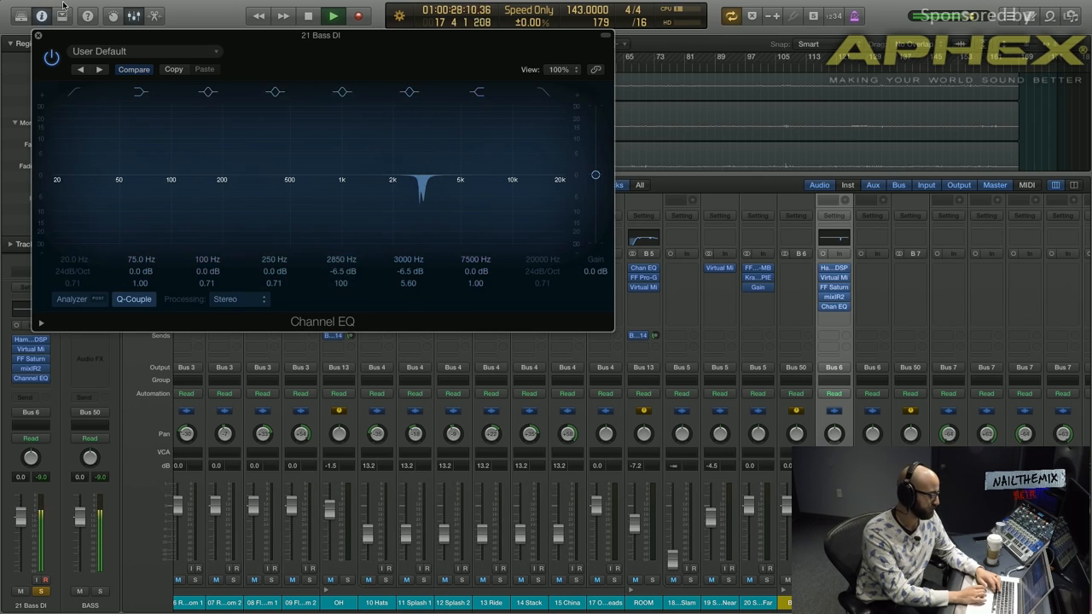
{"action": "left_click", "coordinate": [37, 36]}
{"action": "key", "text": "space"}
Insert a Virtual Mix Rack after the Channel EQ on 21 Bass DI and load the CS-Lift into its first slot.
{"action": "left_click", "coordinate": [834, 315]}
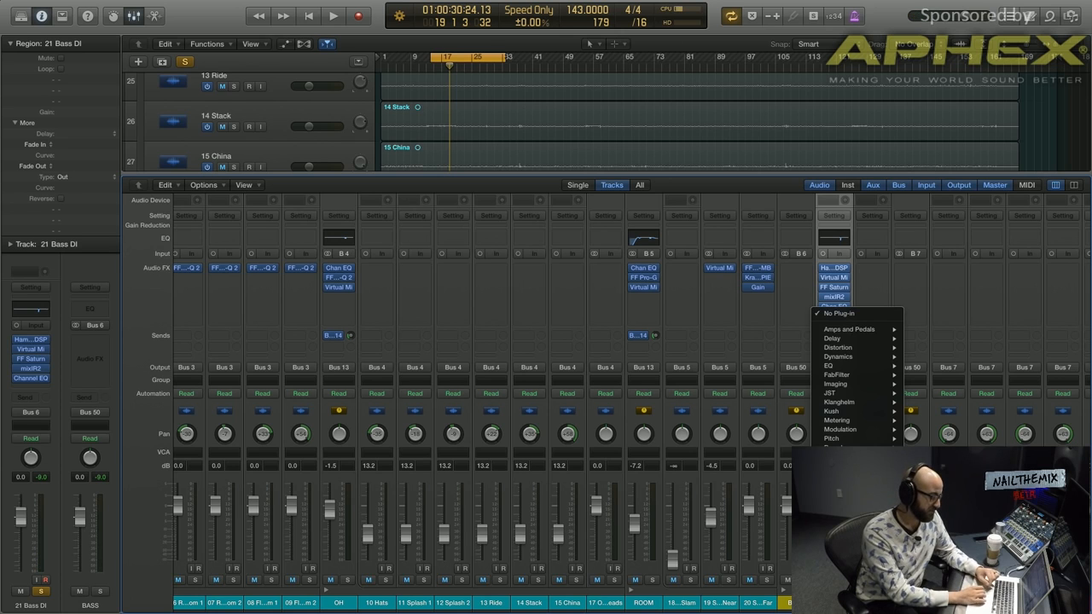
{"action": "left_click", "coordinate": [947, 494]}
{"action": "left_click_drag", "start_coordinate": [81, 401], "coordinate": [213, 281]}
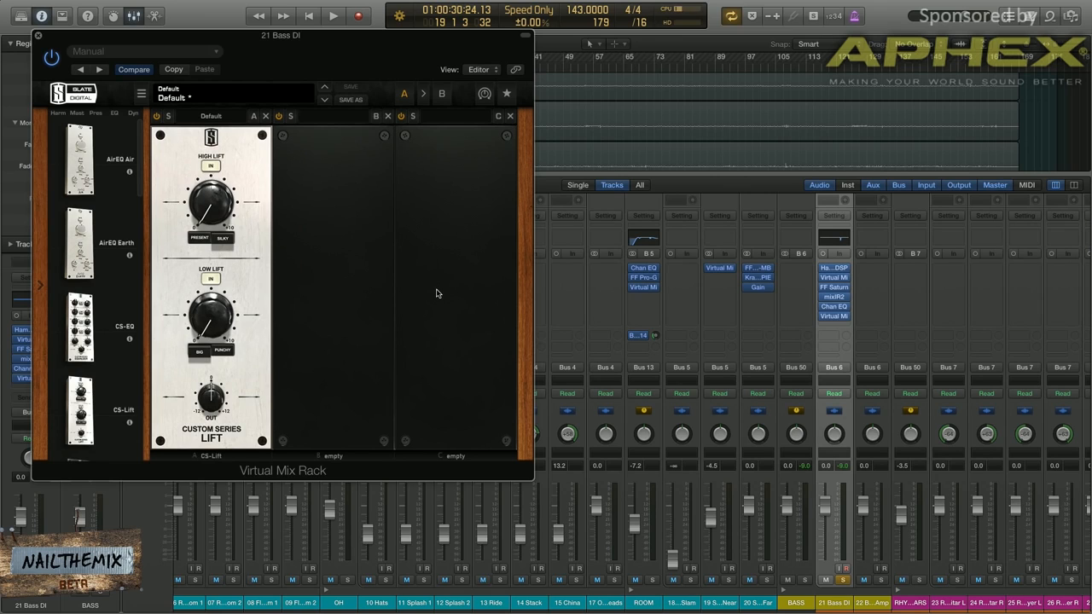
Raise the CS-Lift's High Lift to its maximum during playback, auditioning the Present voicing.
{"action": "key", "text": "space"}
{"action": "left_click_drag", "start_coordinate": [211, 204], "coordinate": [205, 98]}
{"action": "key", "text": "space"}
{"action": "left_click_drag", "start_coordinate": [226, 232], "coordinate": [210, 166]}
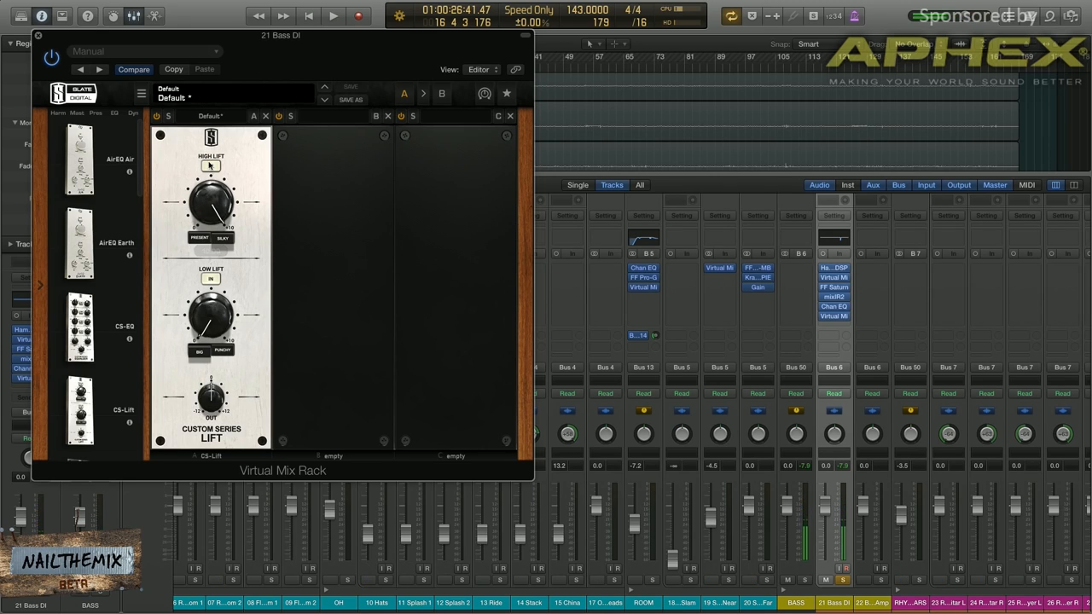
{"action": "key", "text": "space"}
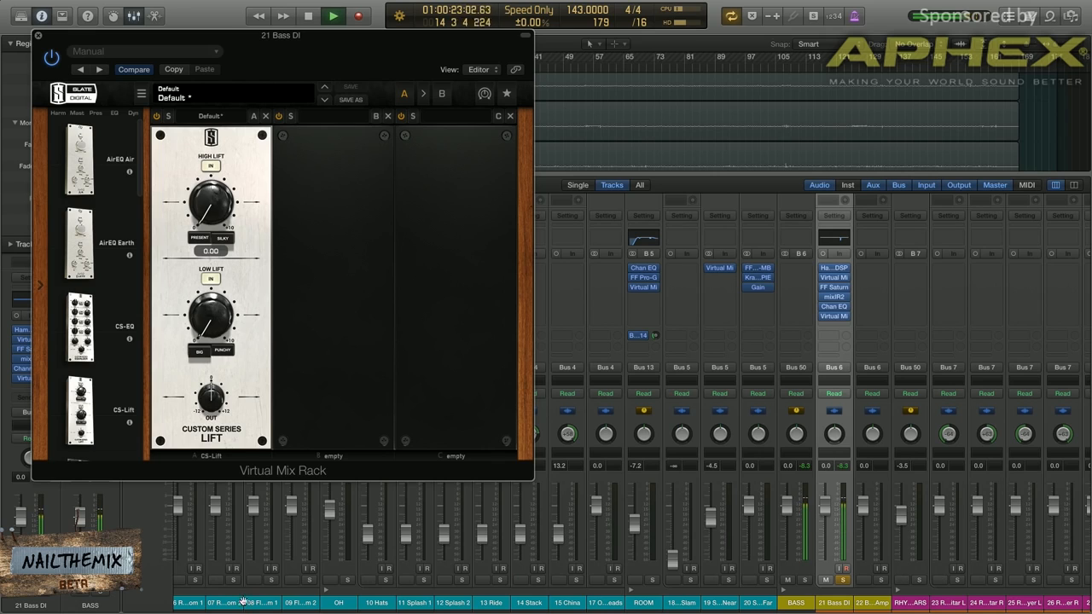
{"action": "left_click", "coordinate": [200, 239]}
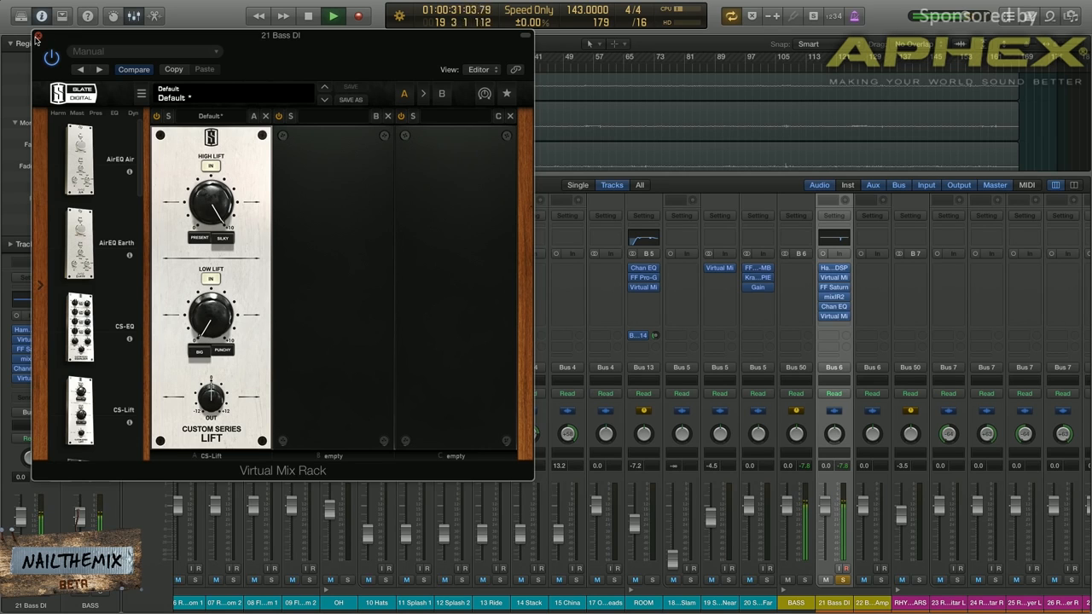
Browse the dynamics and EQ modules and load the FG-S EQ into the rack's second slot.
{"action": "scroll", "coordinate": [112, 307], "scroll_direction": "down", "scroll_amount": 5}
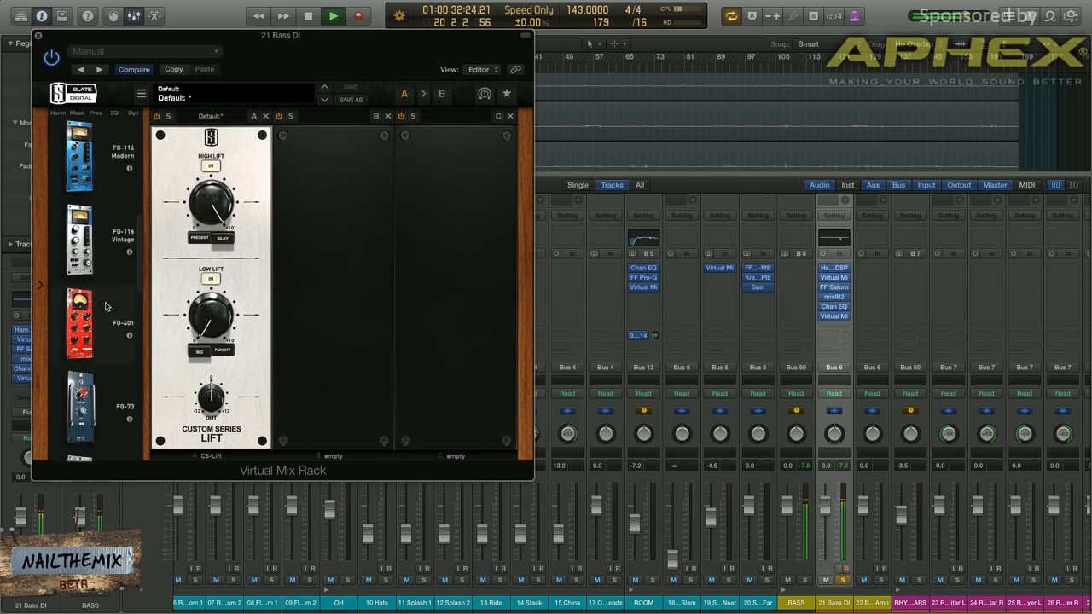
{"action": "key", "text": "space"}
{"action": "left_click", "coordinate": [134, 113]}
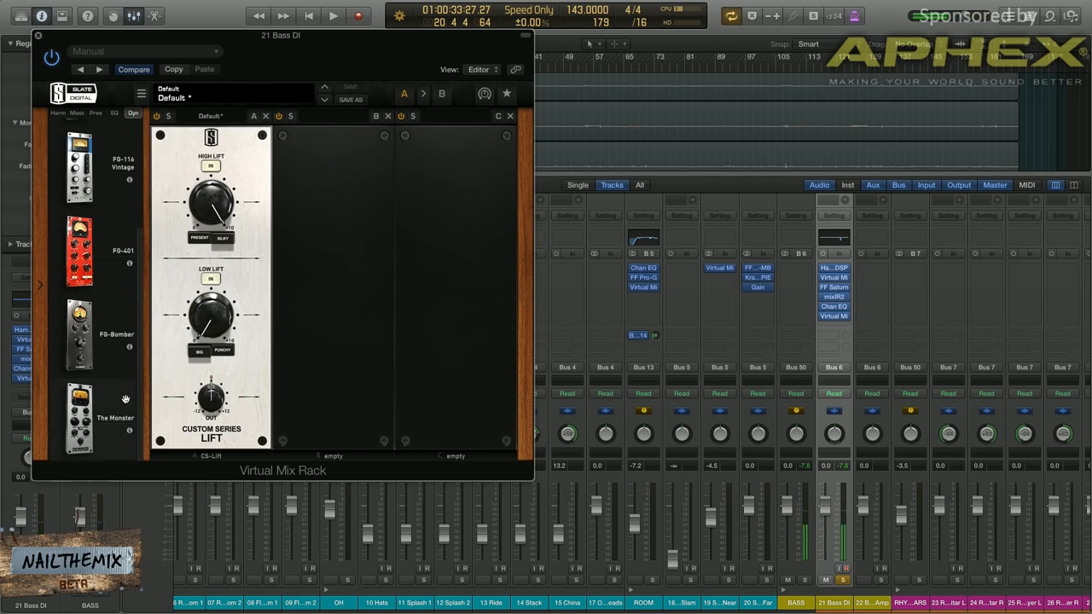
{"action": "scroll", "coordinate": [97, 338], "scroll_direction": "up", "scroll_amount": 3}
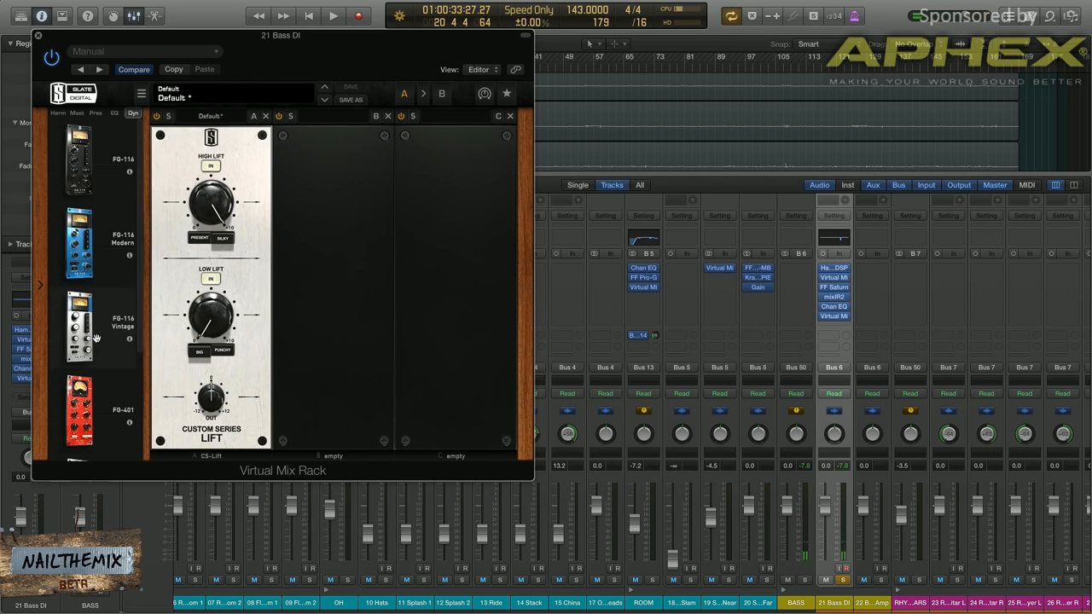
{"action": "left_click", "coordinate": [117, 112]}
{"action": "scroll", "coordinate": [91, 273], "scroll_direction": "down", "scroll_amount": 1}
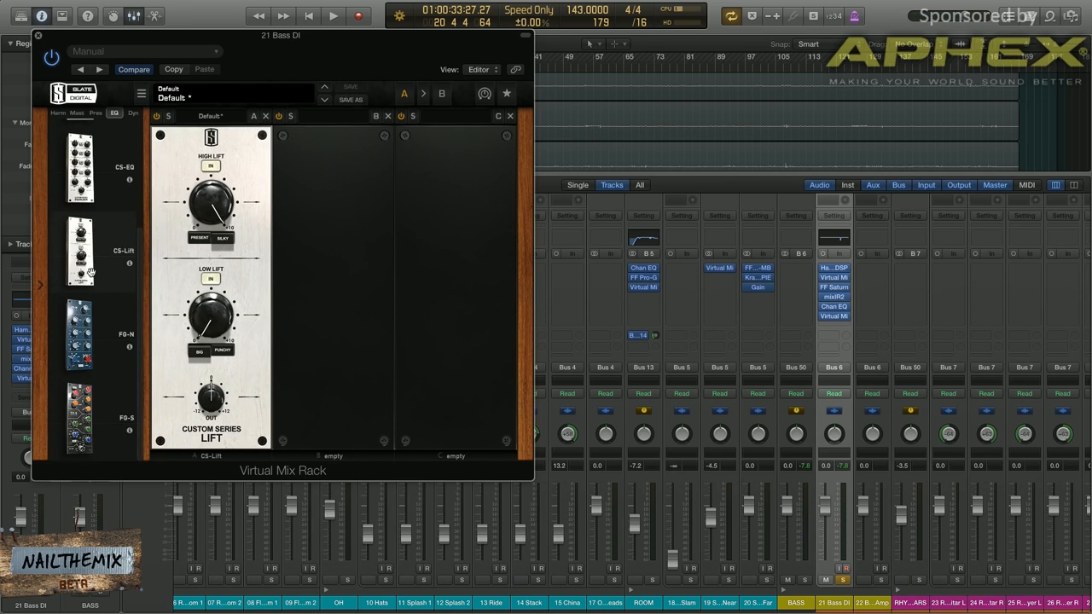
{"action": "left_click_drag", "start_coordinate": [83, 448], "coordinate": [361, 247]}
Set the FG-S LMF band to 417 Hz with boosted gain during playback, and turn that gain down to a slight cut.
{"action": "key", "text": "space"}
{"action": "mouse_move", "coordinate": [305, 324]}
{"action": "left_mouse_down"}
{"action": "mouse_move", "coordinate": [306, 385]}
{"action": "mouse_move", "coordinate": [295, 339]}
{"action": "left_mouse_up"}
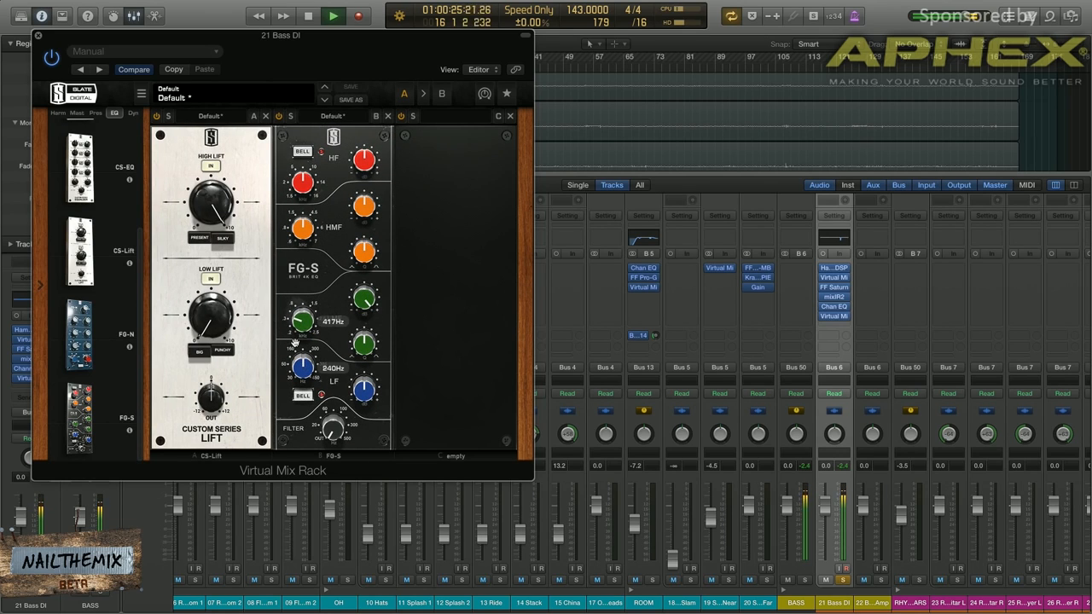
{"action": "left_click_drag", "start_coordinate": [365, 300], "coordinate": [362, 365]}
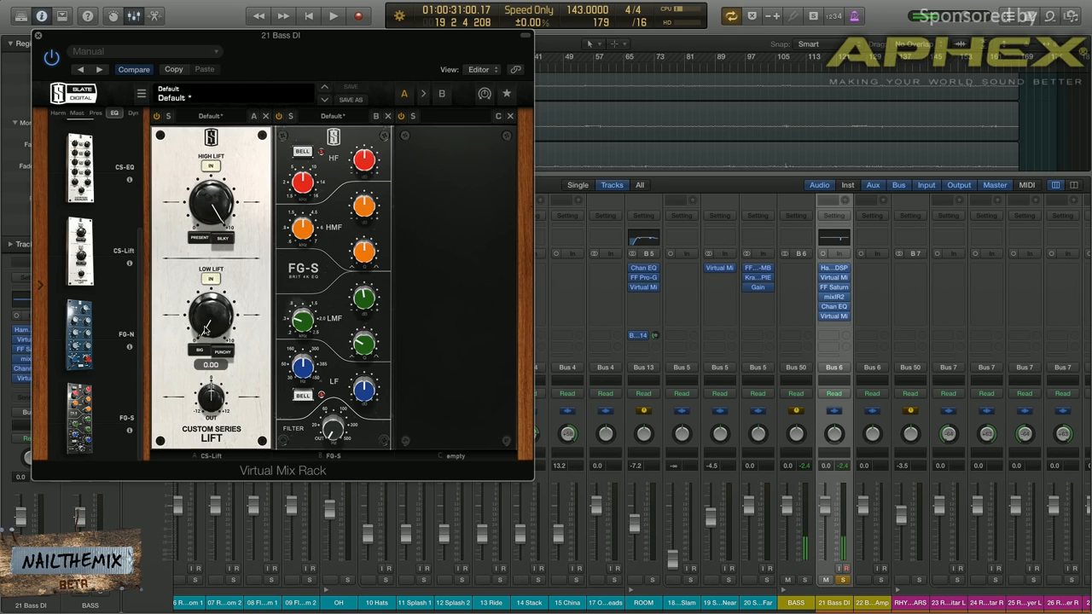
Set the CS-Lift's Low Lift to 1.23, engage the FG-S filter slightly while listening, and close the rack window.
{"action": "key", "text": "space"}
{"action": "mouse_move", "coordinate": [204, 328]}
{"action": "left_mouse_down"}
{"action": "mouse_move", "coordinate": [205, 297]}
{"action": "mouse_move", "coordinate": [205, 319]}
{"action": "left_mouse_up"}
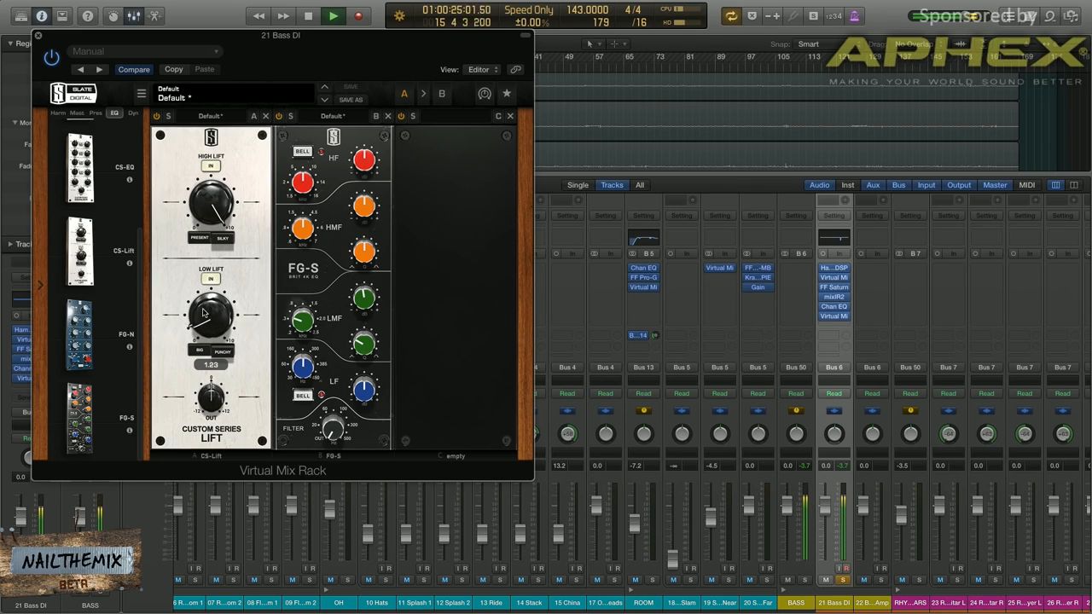
{"action": "mouse_move", "coordinate": [335, 421]}
{"action": "left_mouse_down"}
{"action": "mouse_move", "coordinate": [330, 395]}
{"action": "mouse_move", "coordinate": [337, 424]}
{"action": "left_mouse_up"}
{"action": "key", "text": "space"}
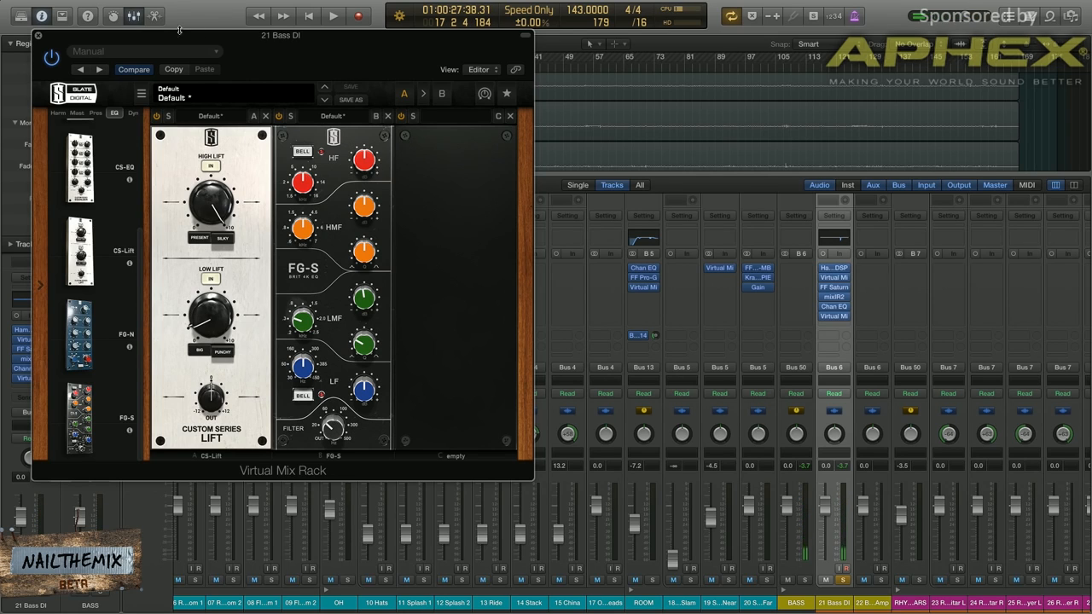
{"action": "left_click", "coordinate": [39, 34]}
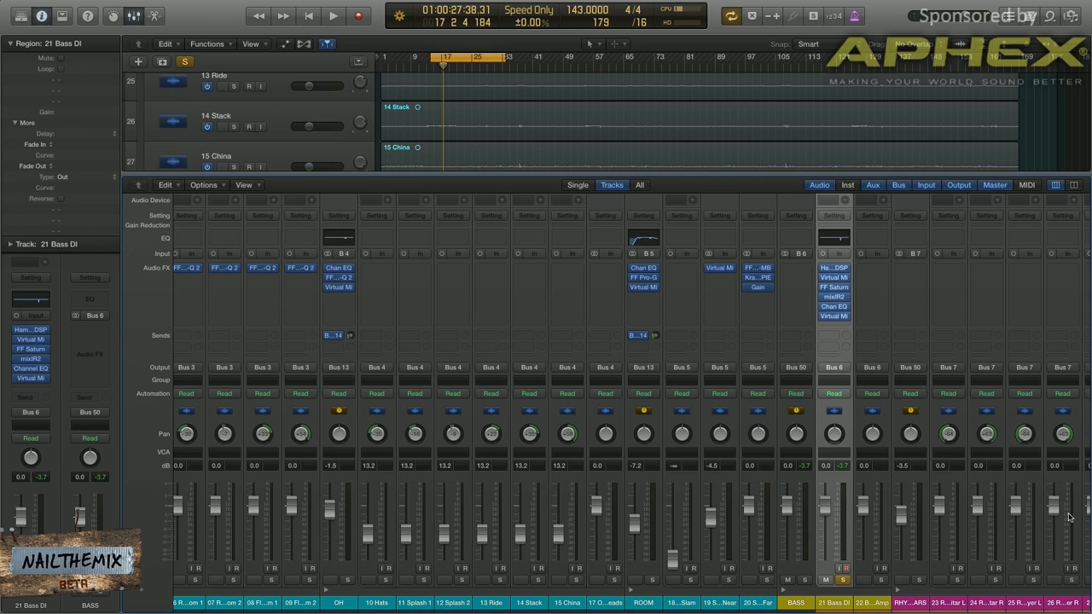
Compare the soloed 22 Bass Amp with the soloed 21 Bass DI during playback and check the DI's Channel EQ.
{"action": "key", "text": "space"}
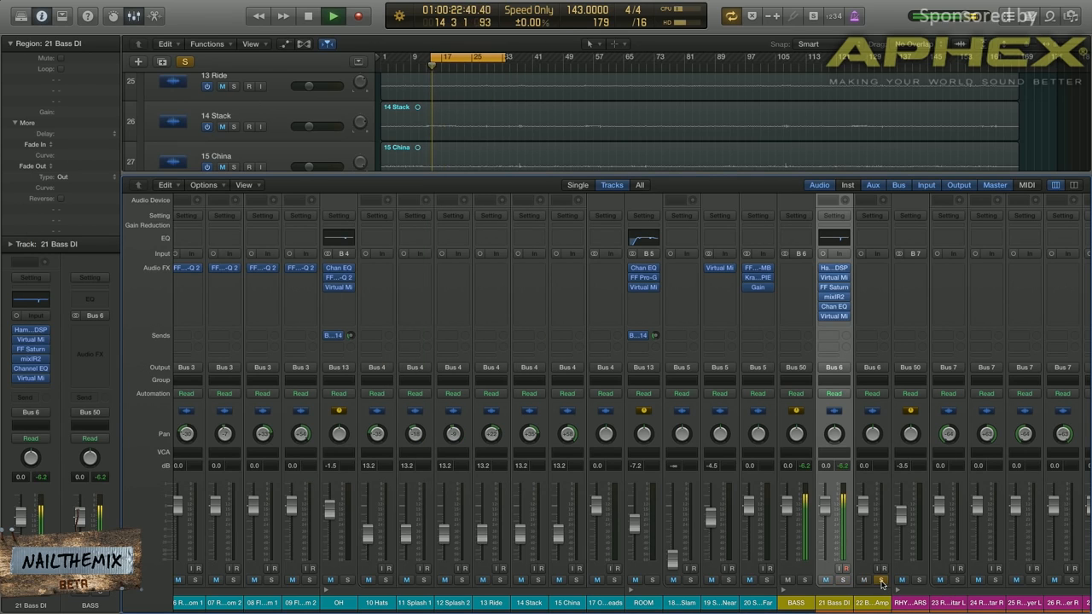
{"action": "left_click", "coordinate": [843, 580]}
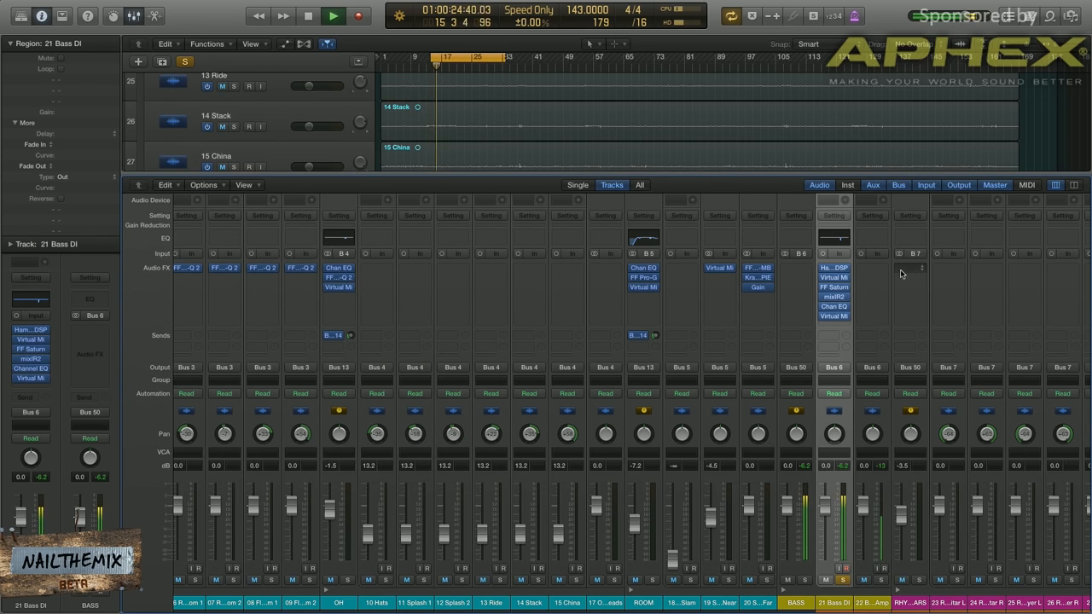
{"action": "left_click", "coordinate": [834, 309]}
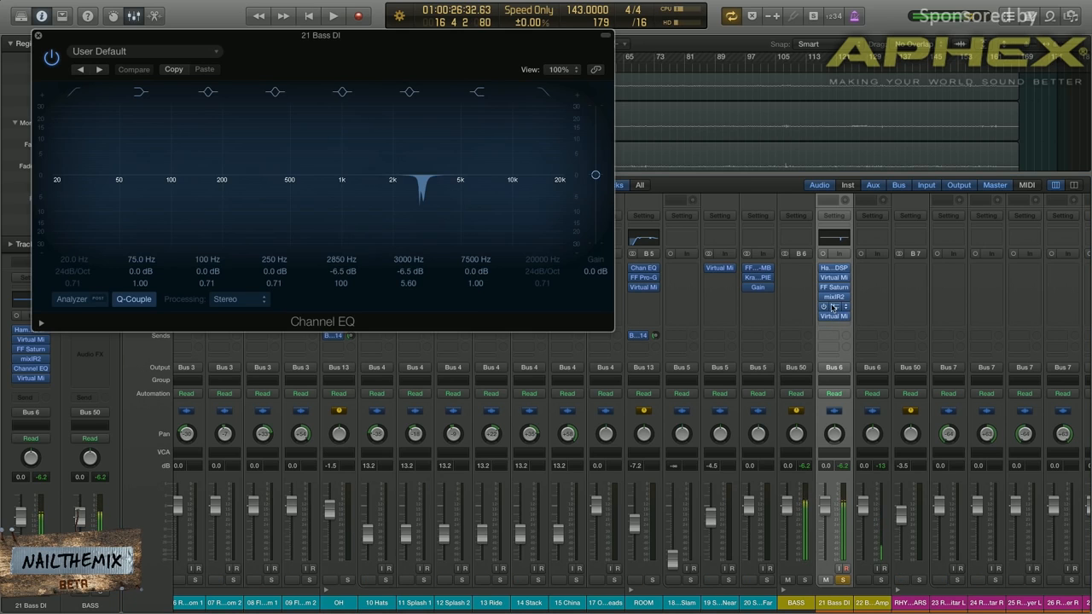
{"action": "left_click", "coordinate": [37, 36]}
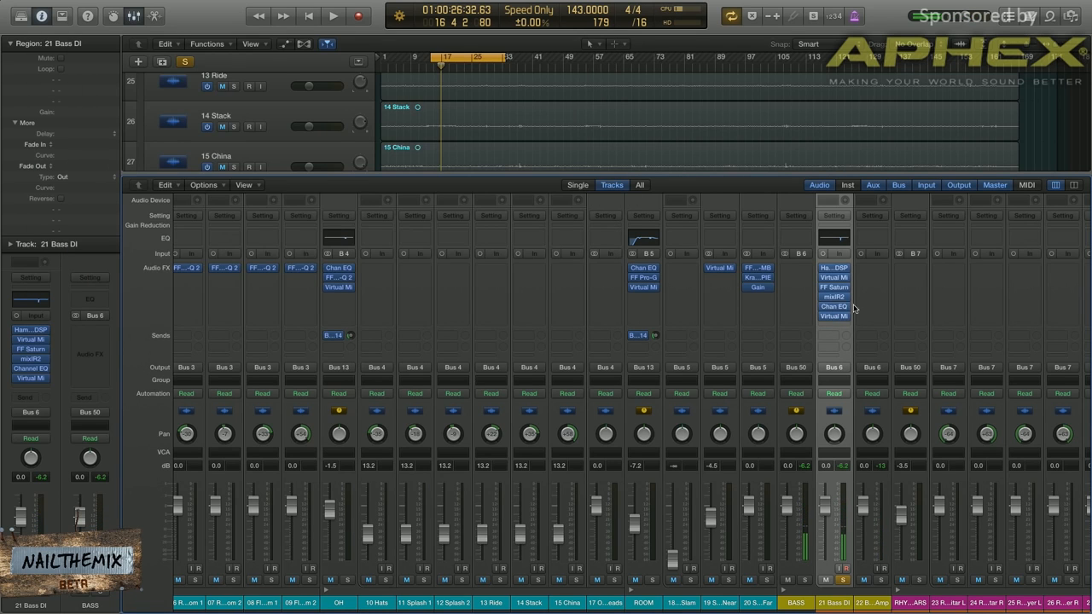
Reopen the Virtual Mix Rack on 21 Bass DI and load the FG-N EQ into its third slot.
{"action": "left_click", "coordinate": [834, 316]}
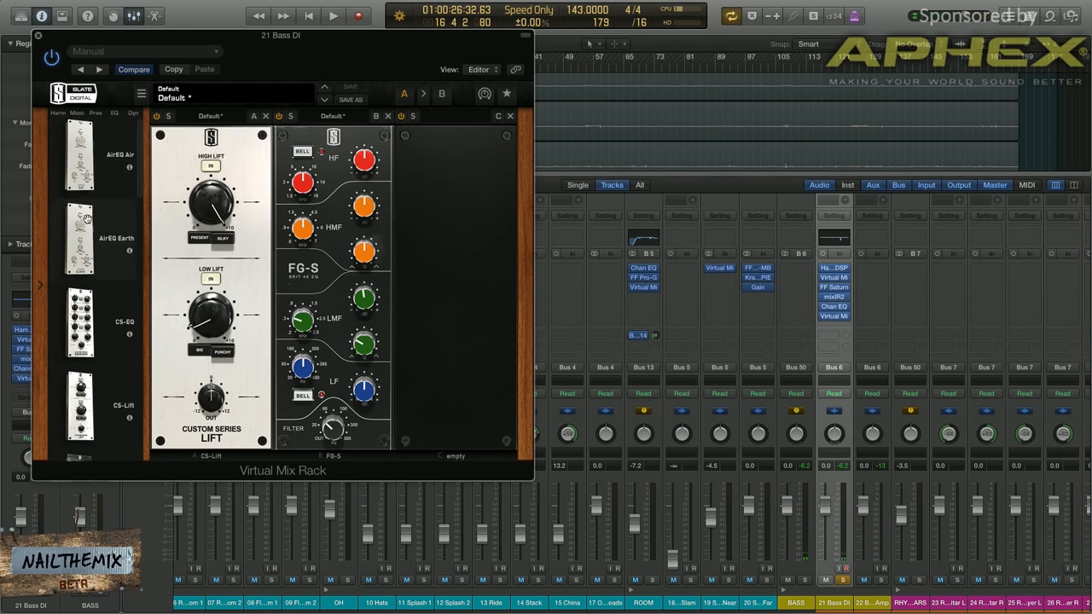
{"action": "scroll", "coordinate": [85, 366], "scroll_direction": "down", "scroll_amount": 5}
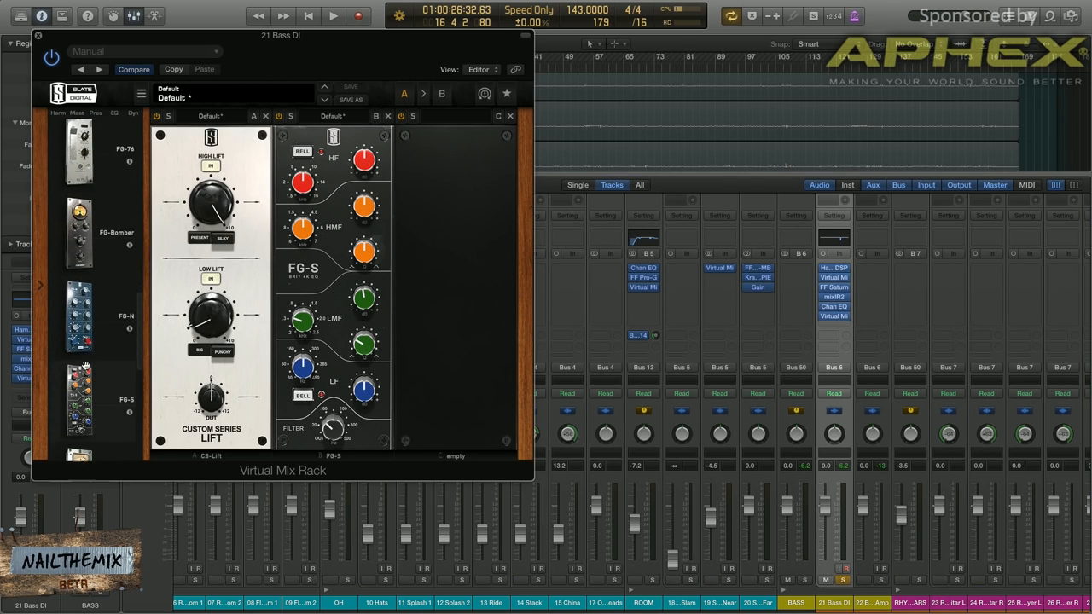
{"action": "left_click_drag", "start_coordinate": [85, 333], "coordinate": [469, 176]}
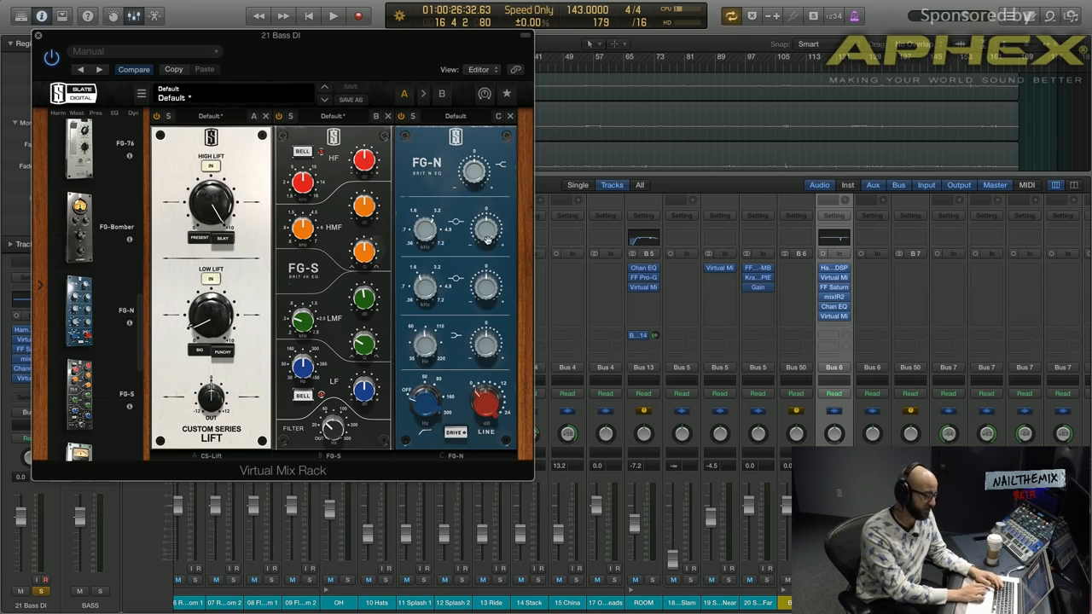
Boost the FG-N's upper-mid band by 4.37 dB at 3.86 kHz during playback, compare with the rack bypassed, and close its window.
{"action": "key", "text": "space"}
{"action": "left_click_drag", "start_coordinate": [488, 238], "coordinate": [425, 214]}
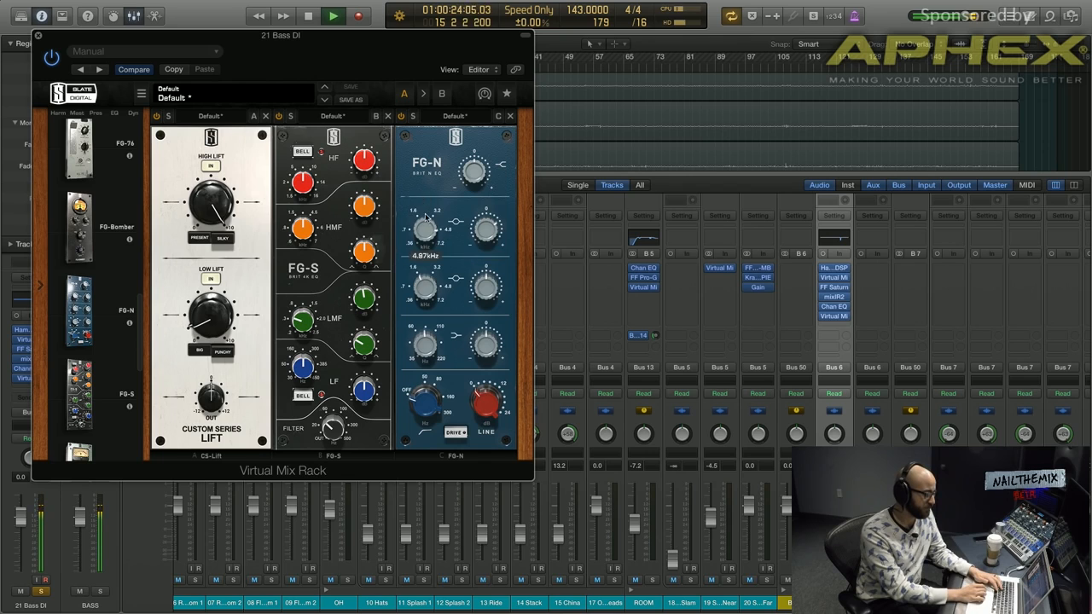
{"action": "left_click_drag", "start_coordinate": [427, 226], "coordinate": [426, 221]}
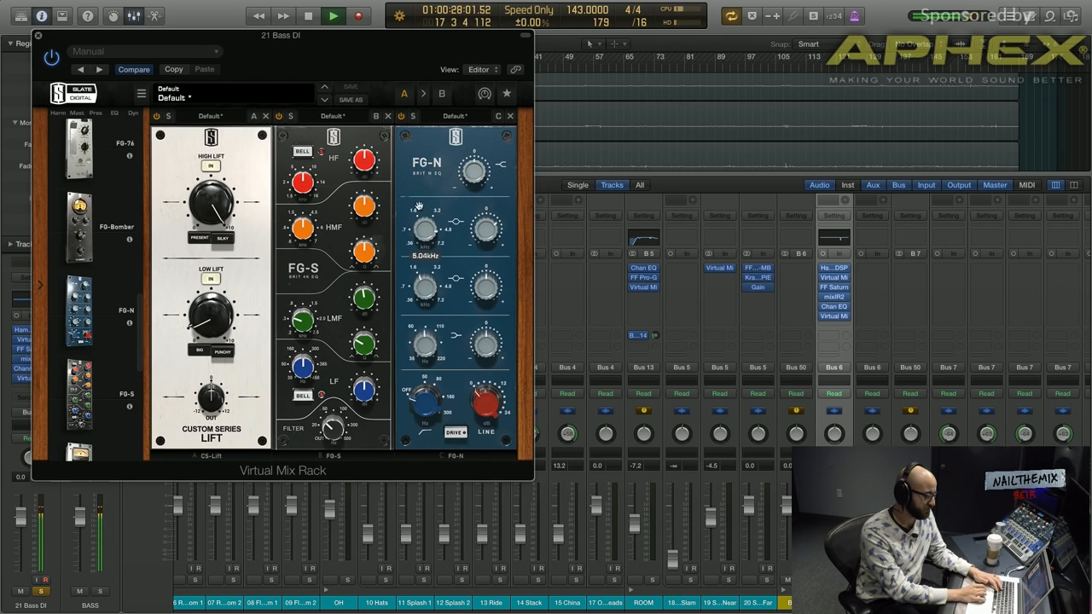
{"action": "left_click_drag", "start_coordinate": [423, 229], "coordinate": [429, 243]}
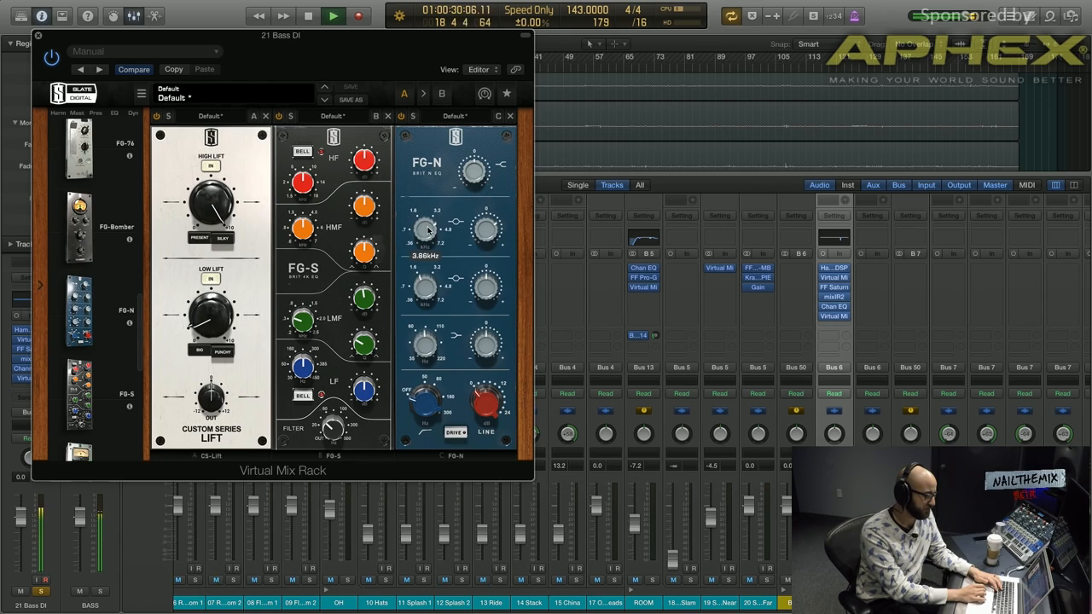
{"action": "left_click_drag", "start_coordinate": [486, 242], "coordinate": [487, 252]}
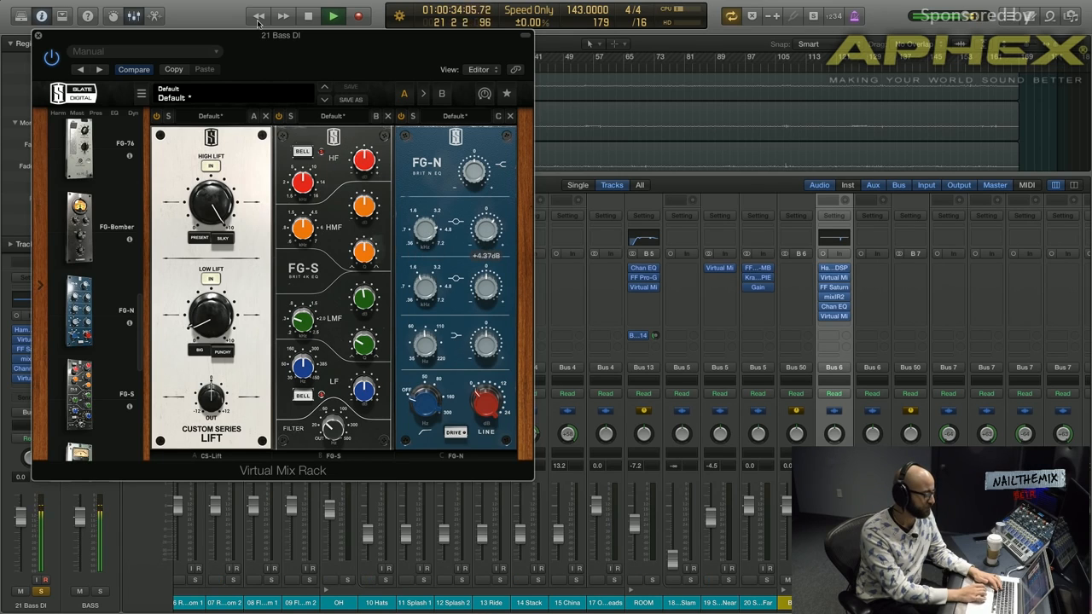
{"action": "left_click", "coordinate": [52, 57]}
{"action": "left_click", "coordinate": [38, 36]}
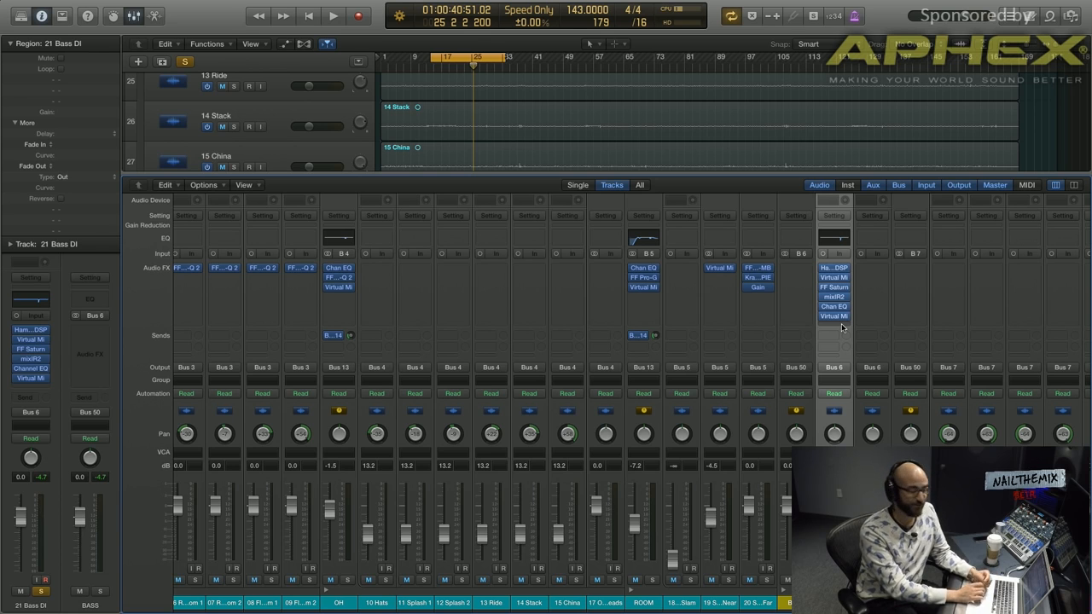
Bounce the 21 Bass DI region in place to a new track with the name Bass Amp NTM WINGING IT.
{"action": "scroll", "coordinate": [597, 298], "scroll_direction": "left", "scroll_amount": 10}
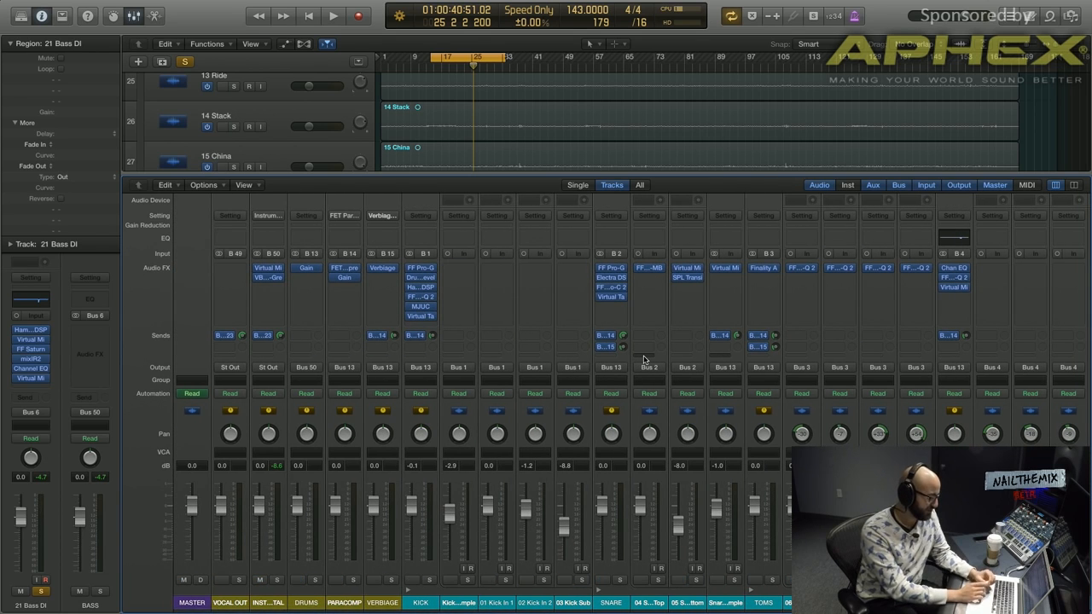
{"action": "scroll", "coordinate": [644, 358], "scroll_direction": "right", "scroll_amount": 15}
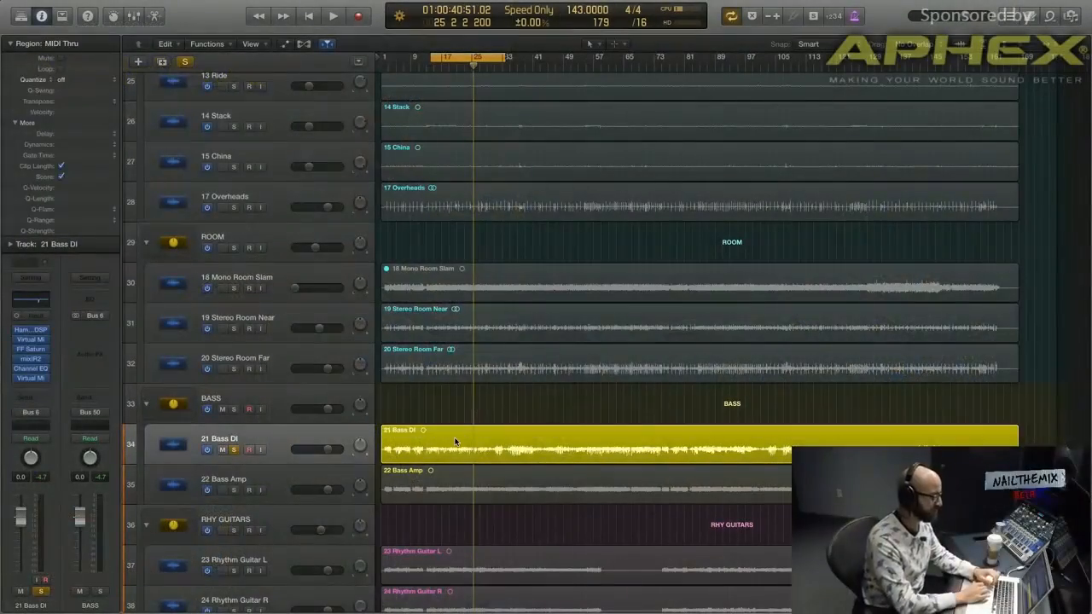
{"action": "right_click", "coordinate": [458, 430]}
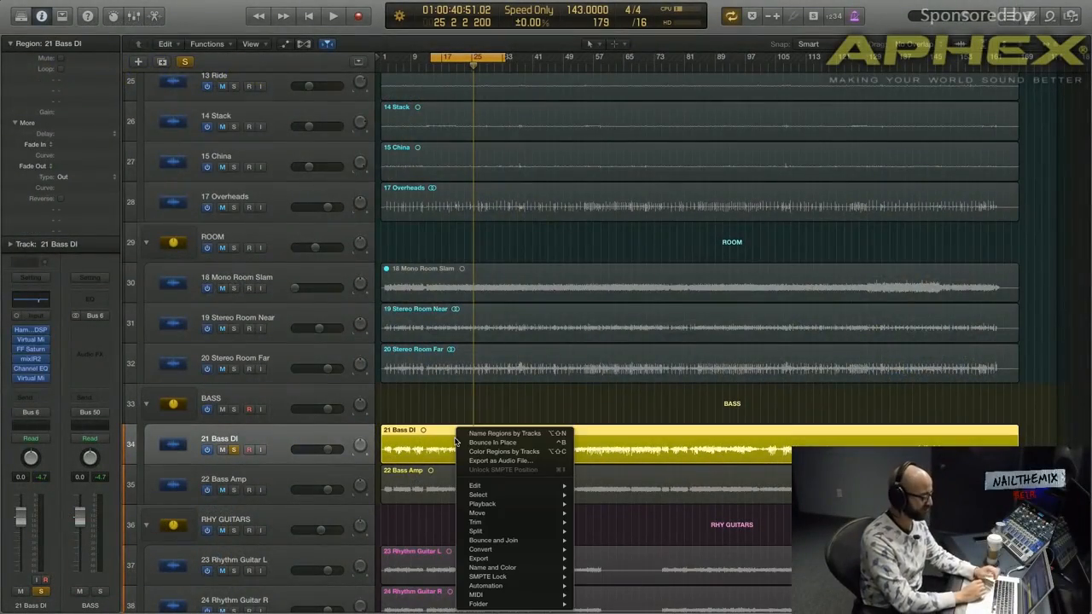
{"action": "left_click", "coordinate": [483, 443]}
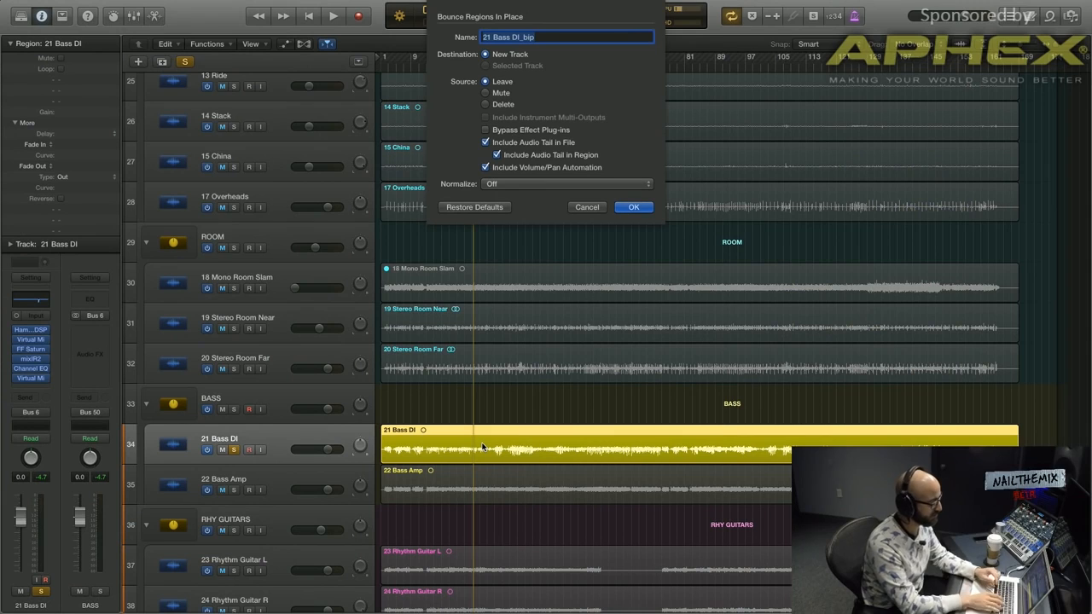
{"action": "type", "text": "Bass"}
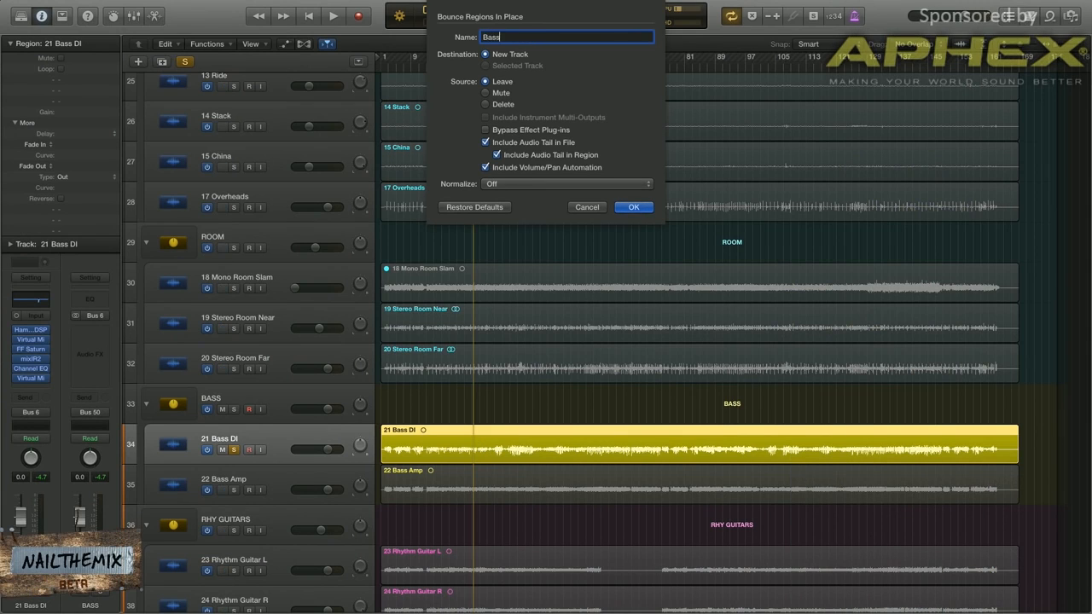
{"action": "type", "text": " Amp NTM WINGING"}
{"action": "key", "text": "Return"}
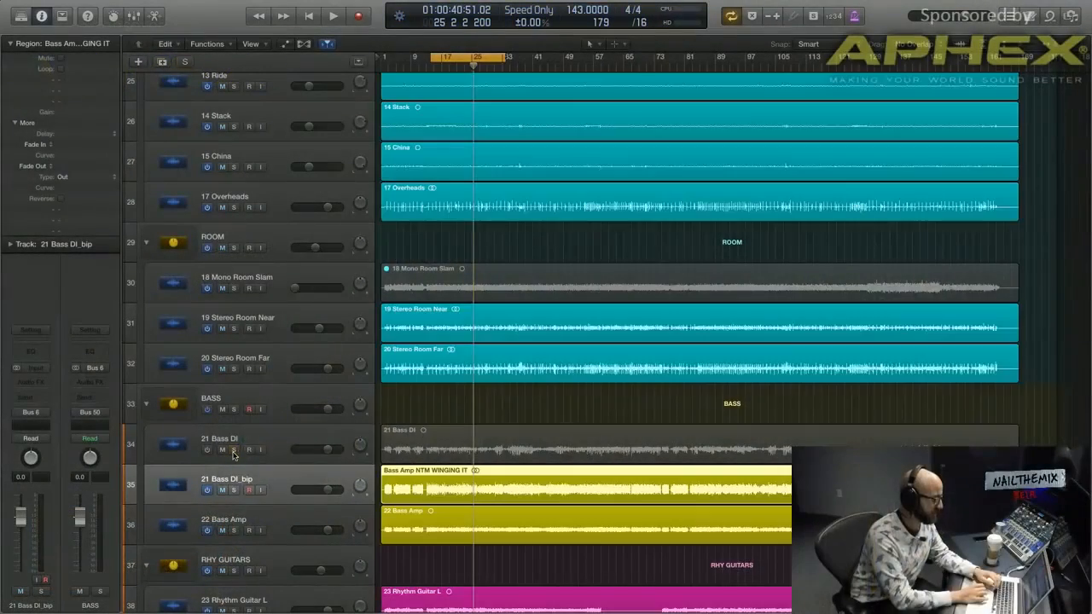
Move the 21 Bass DI track below 22 Bass Amp and rename the bounced track Bass Amp New.
{"action": "left_click_drag", "start_coordinate": [276, 445], "coordinate": [288, 533]}
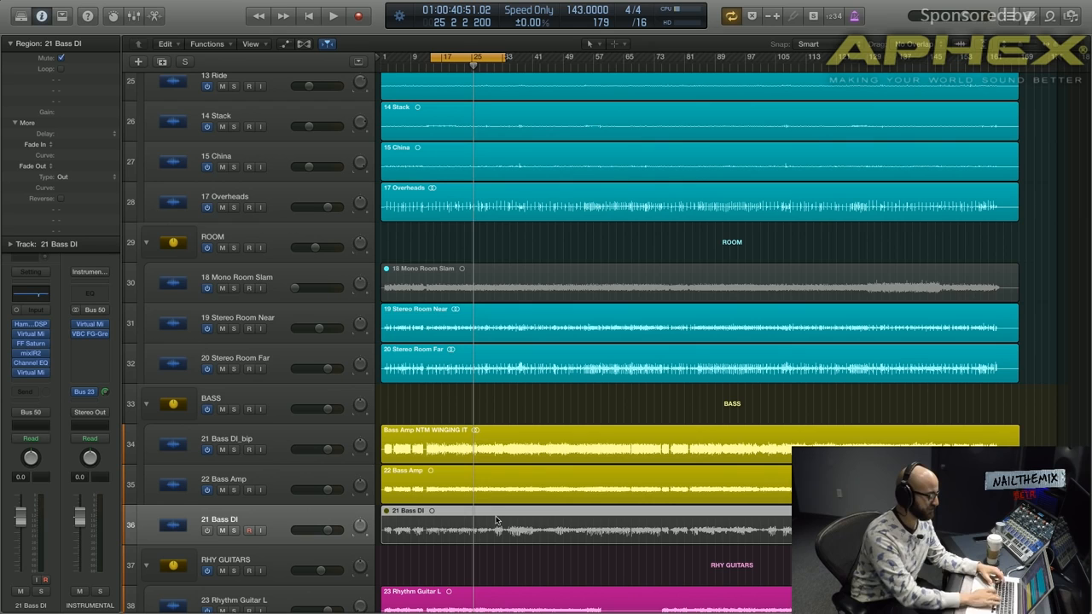
{"action": "left_click", "coordinate": [270, 428]}
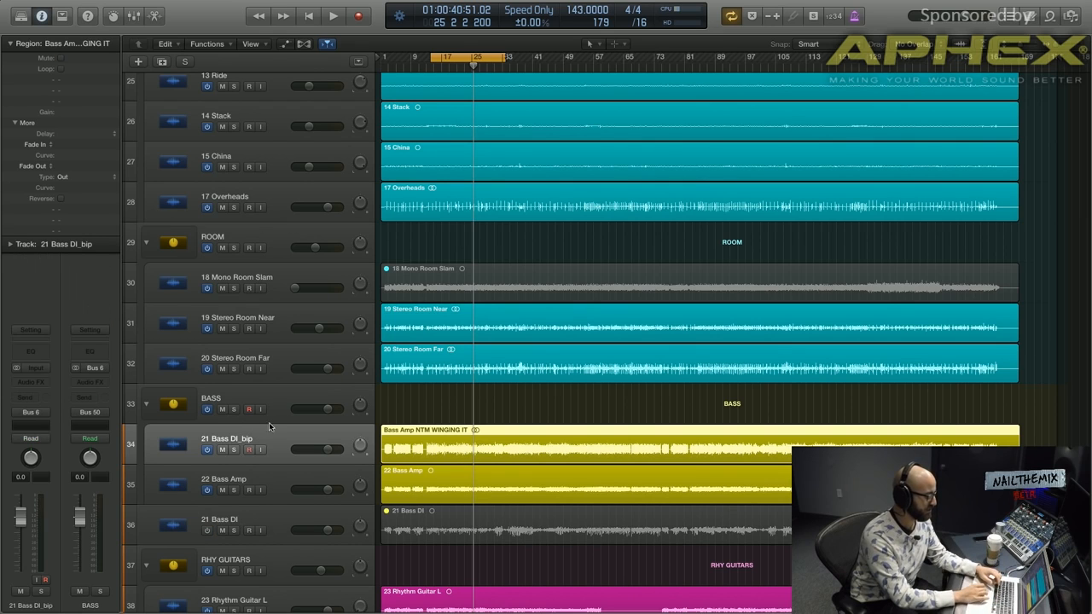
{"action": "left_click", "coordinate": [222, 450]}
{"action": "left_click", "coordinate": [222, 450]}
{"action": "double_click", "coordinate": [224, 439]}
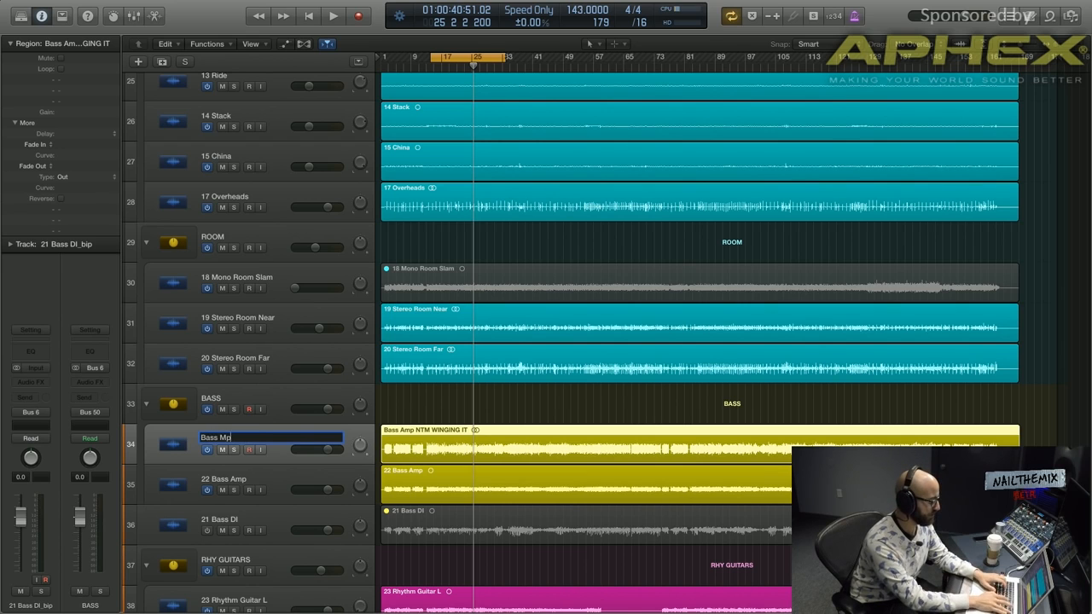
{"action": "type", "text": "Bass Amp New"}
{"action": "key", "text": "Return"}
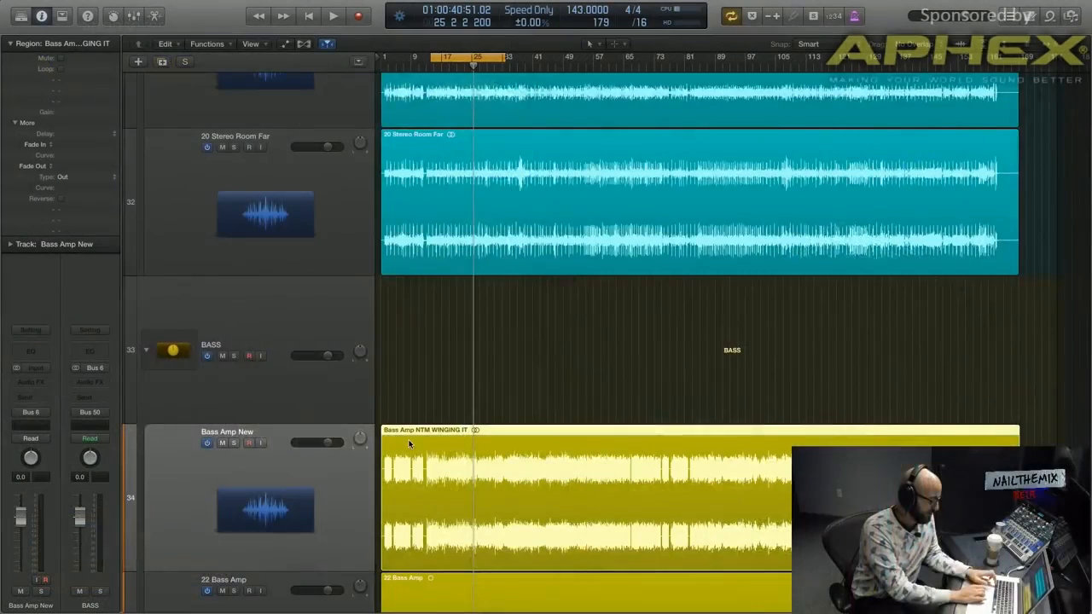
Solo the Bass Amp New track and play back its bounced region.
{"action": "scroll", "coordinate": [408, 444], "scroll_direction": "down", "scroll_amount": 8}
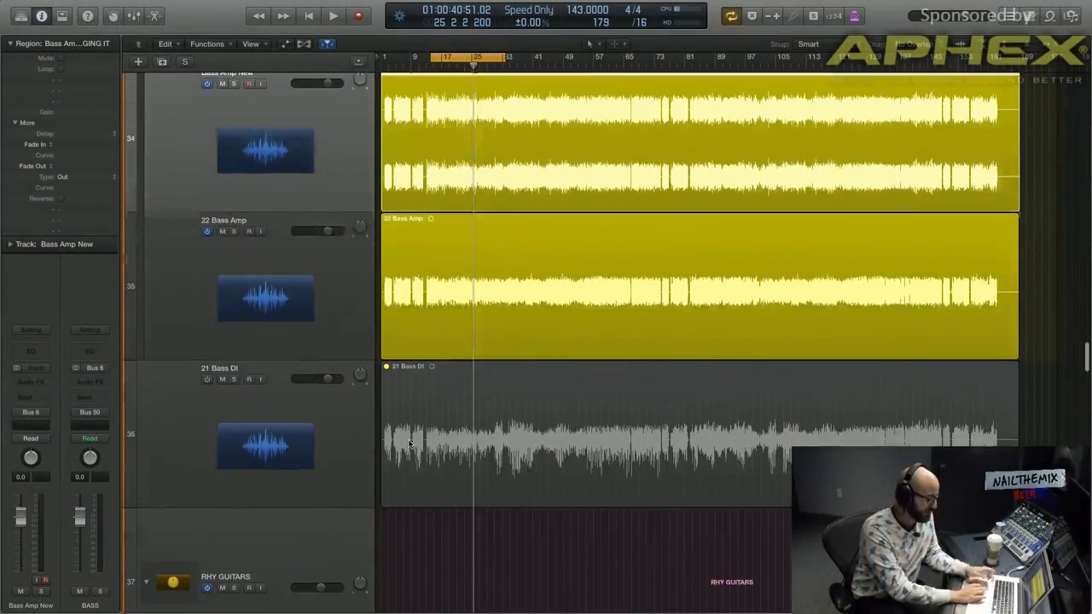
{"action": "scroll", "coordinate": [487, 237], "scroll_direction": "up", "scroll_amount": 2}
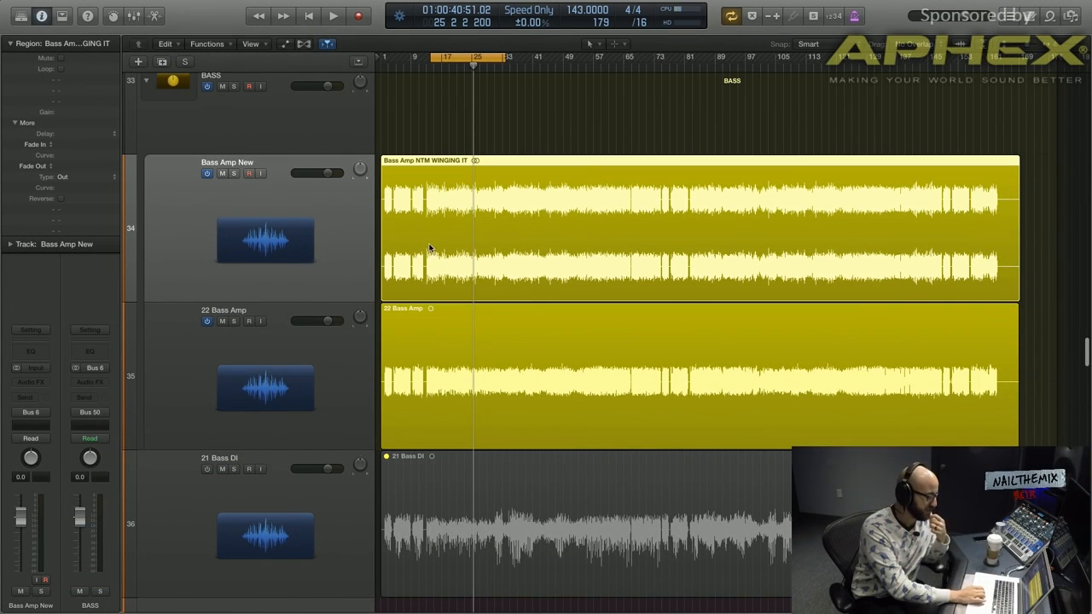
{"action": "left_click", "coordinate": [239, 174]}
{"action": "key", "text": "space"}
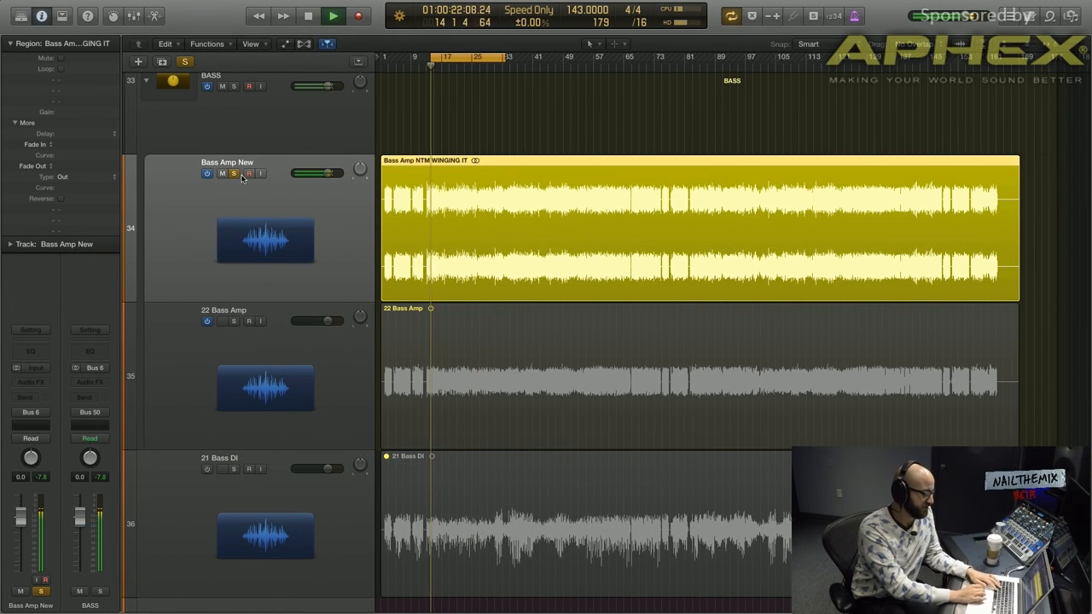
{"action": "key", "text": "space"}
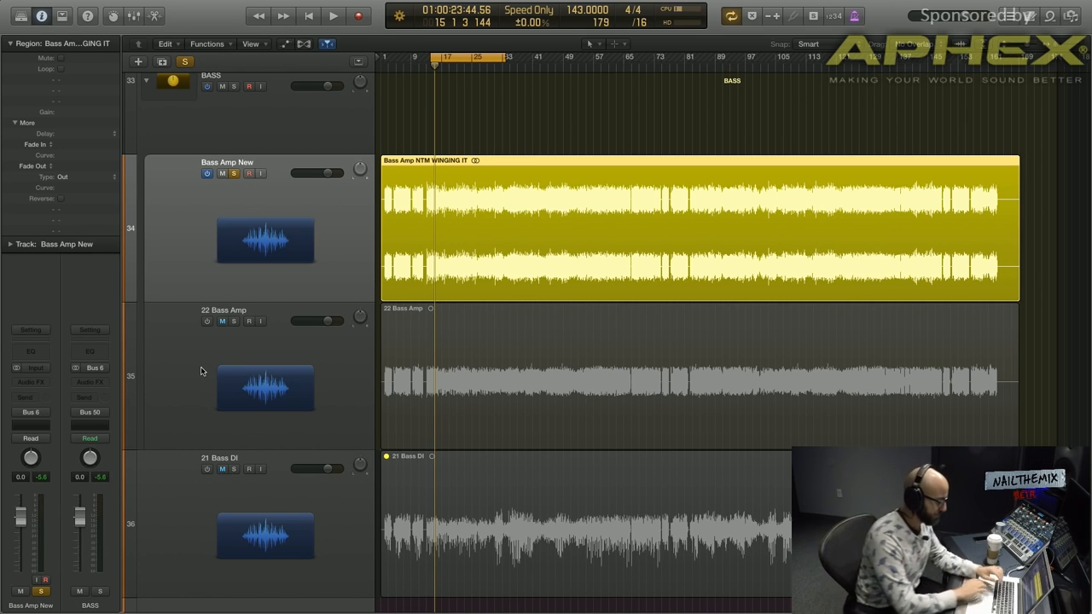
Check the 21 Bass DI track and its plug-in chain against the bounced bass region.
{"action": "scroll", "coordinate": [686, 219], "scroll_direction": "up", "scroll_amount": 5}
{"action": "scroll", "coordinate": [355, 373], "scroll_direction": "down", "scroll_amount": 6}
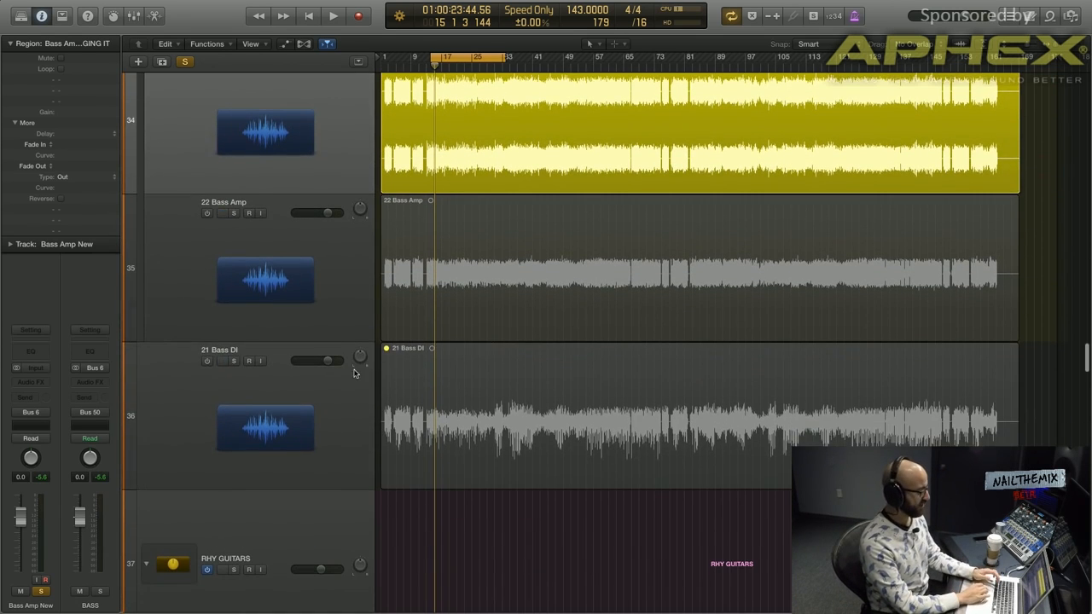
{"action": "left_click", "coordinate": [353, 388]}
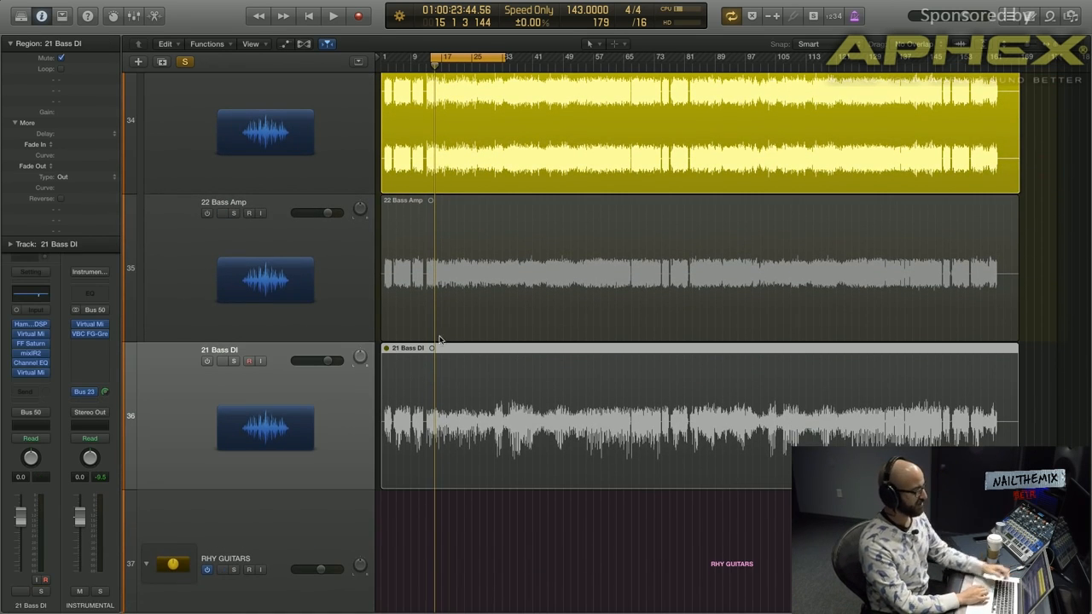
{"action": "scroll", "coordinate": [466, 326], "scroll_direction": "up", "scroll_amount": 5}
{"action": "scroll", "coordinate": [468, 329], "scroll_direction": "down", "scroll_amount": 2}
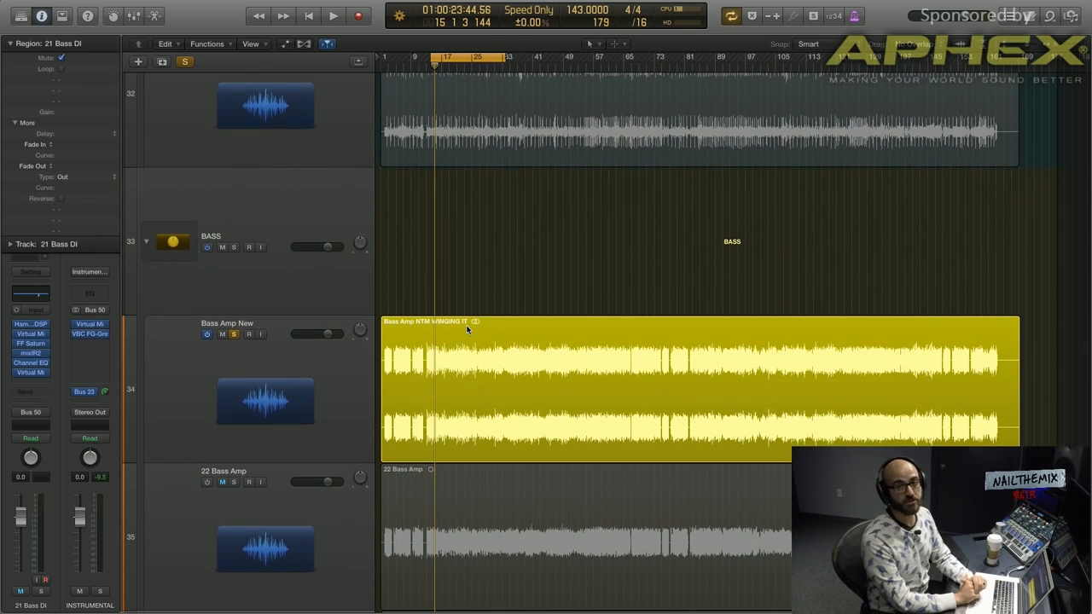
Show the mixer and insert FabFilter Pro-Q 2 on the Bass Amp New channel, with its window beside the channel strip.
{"action": "left_click", "coordinate": [208, 382]}
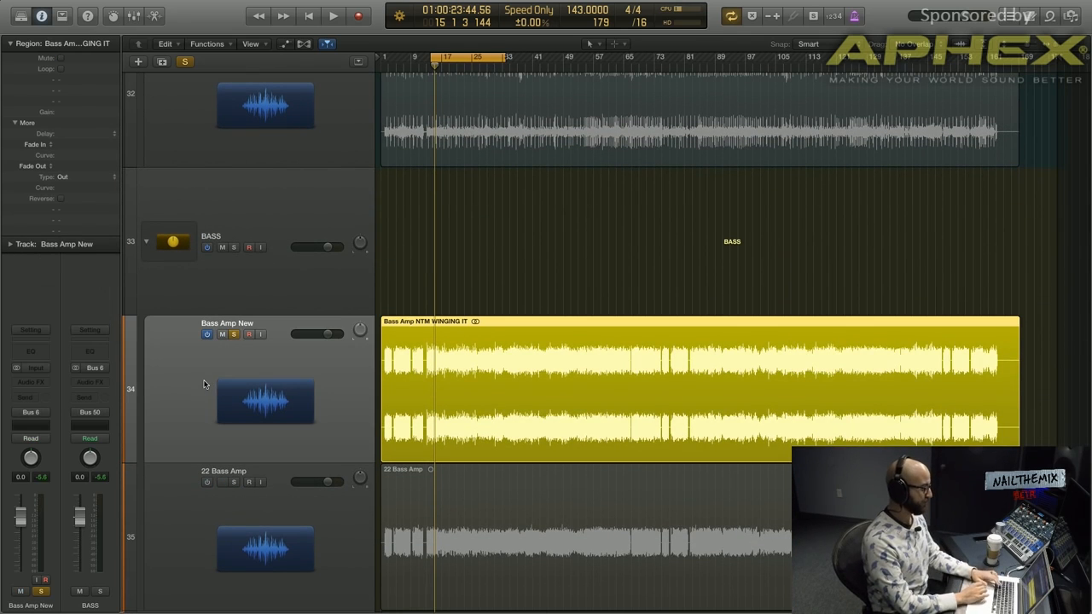
{"action": "key", "text": "x"}
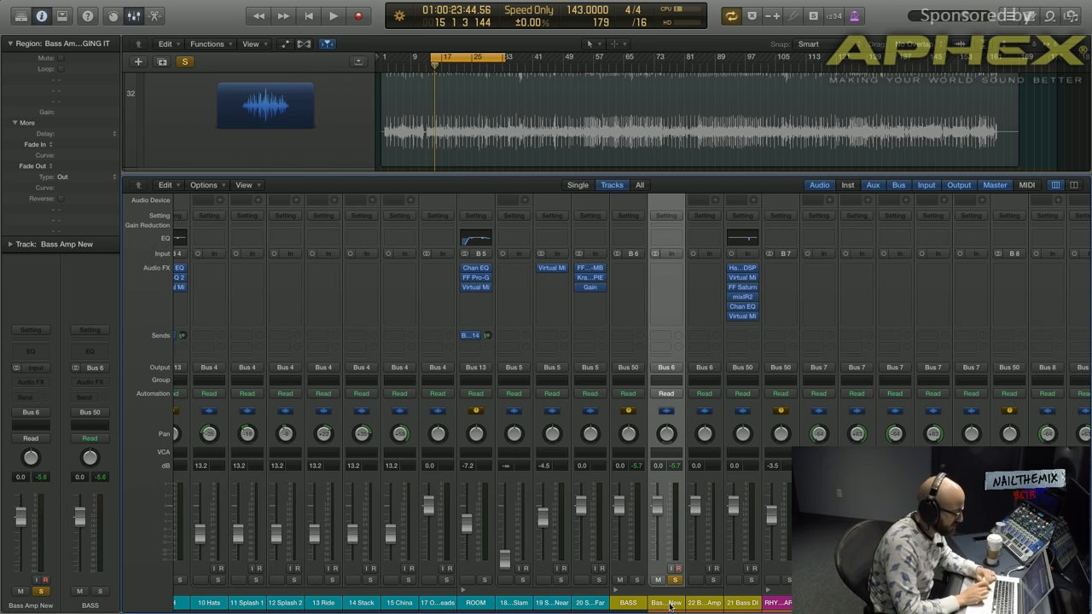
{"action": "left_click", "coordinate": [667, 268]}
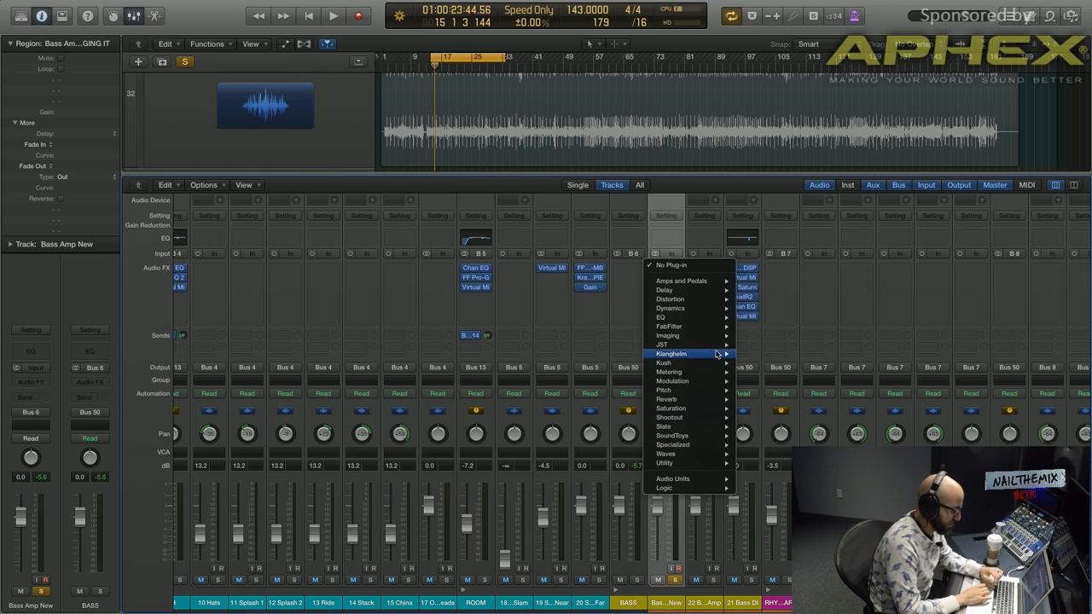
{"action": "mouse_move", "coordinate": [708, 328]}
{"action": "mouse_move", "coordinate": [785, 374]}
{"action": "left_click", "coordinate": [840, 373]}
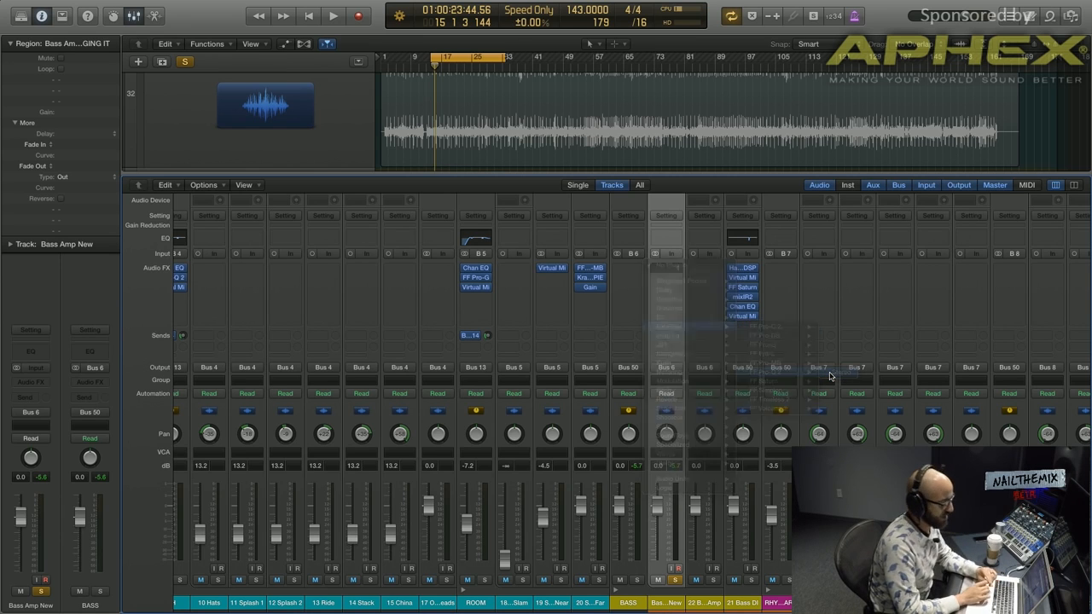
{"action": "left_click_drag", "start_coordinate": [309, 50], "coordinate": [379, 177]}
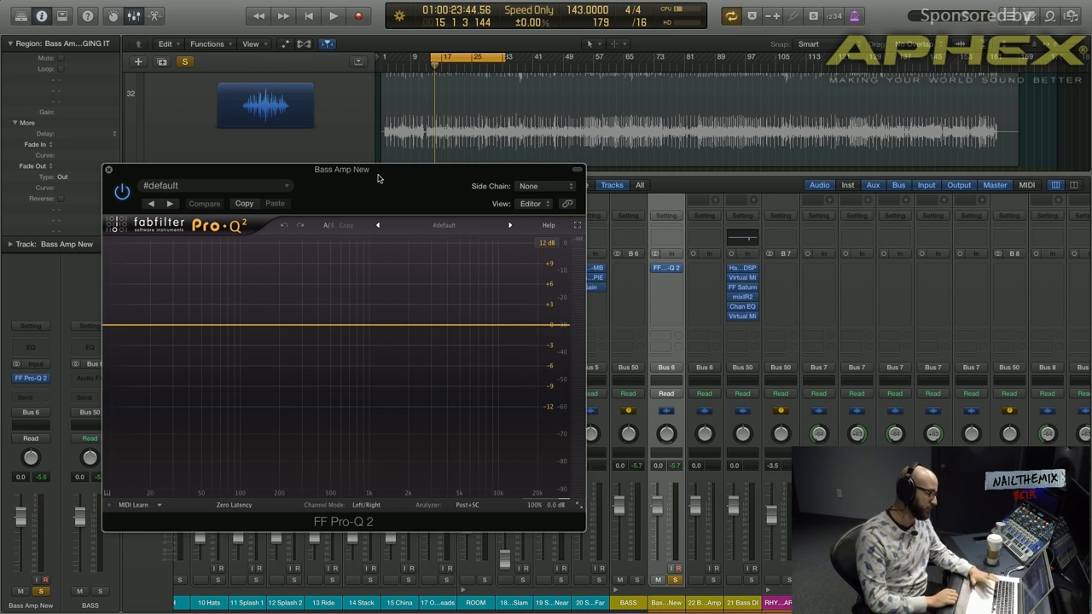
Play the soloed Bass Amp New track and examine its low end in the Pro-Q 2 analyzer.
{"action": "key", "text": "space"}
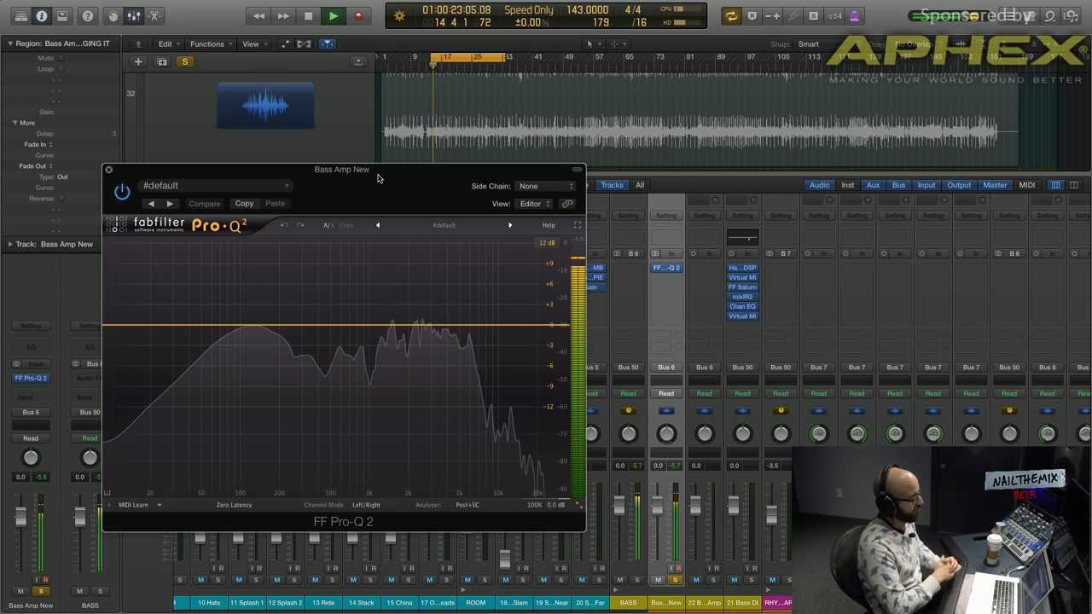
{"action": "key", "text": "space"}
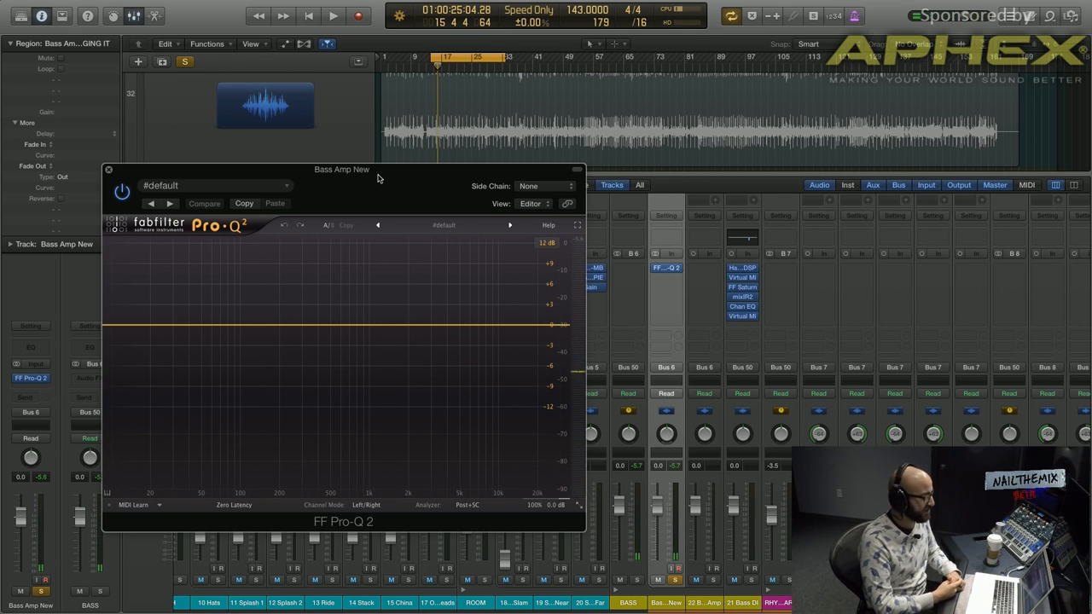
{"action": "key", "text": "space"}
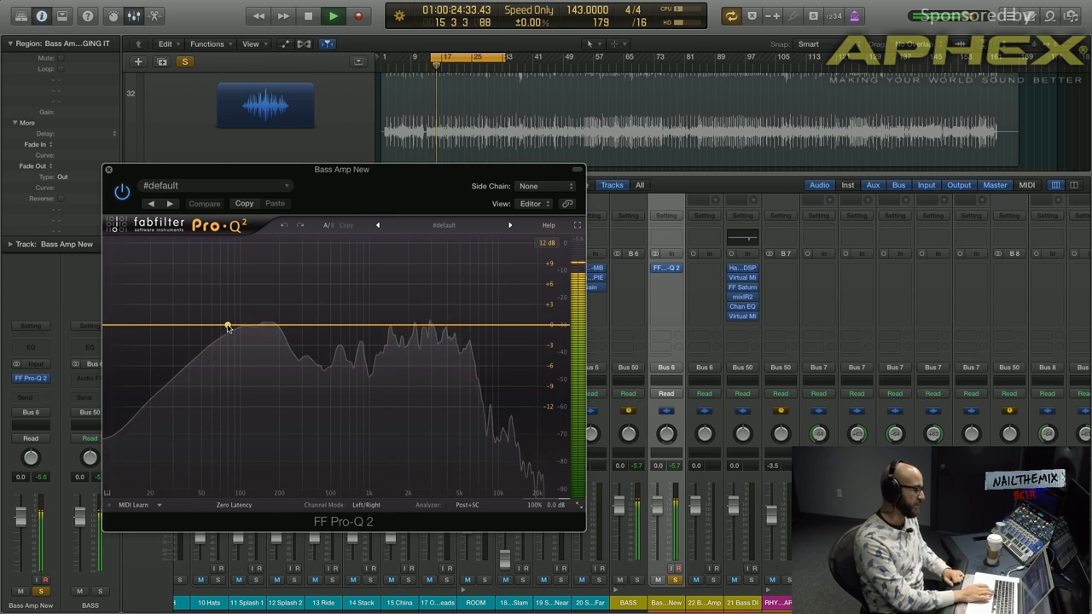
{"action": "key", "text": "space"}
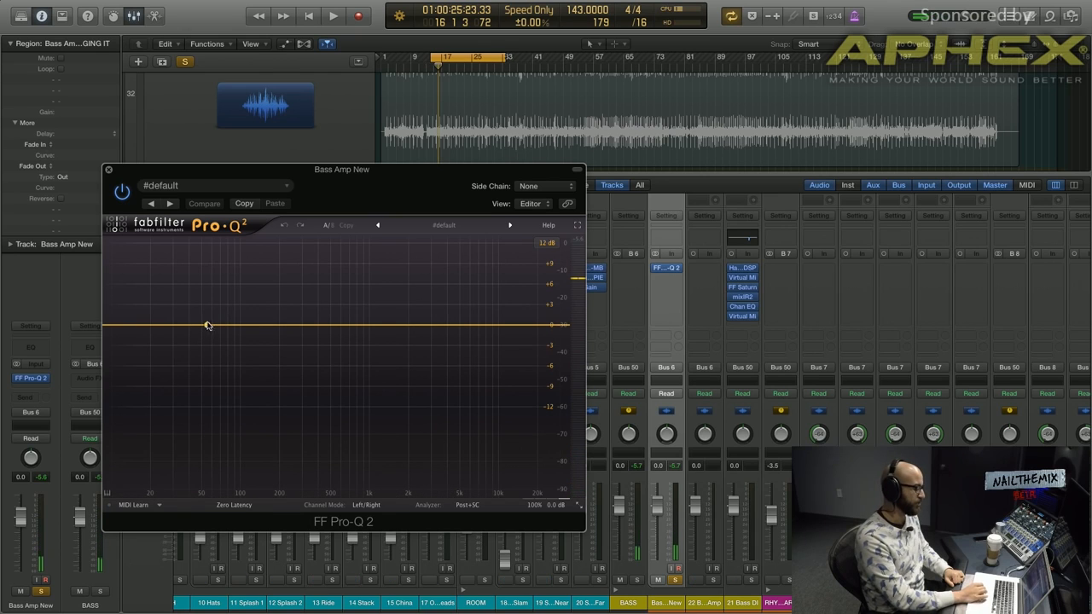
Set the Pro-Q 2 analyzer resolution to Maximum, view the bass spectrum during playback, and close the EQ window.
{"action": "left_click", "coordinate": [467, 504]}
{"action": "left_click", "coordinate": [494, 444]}
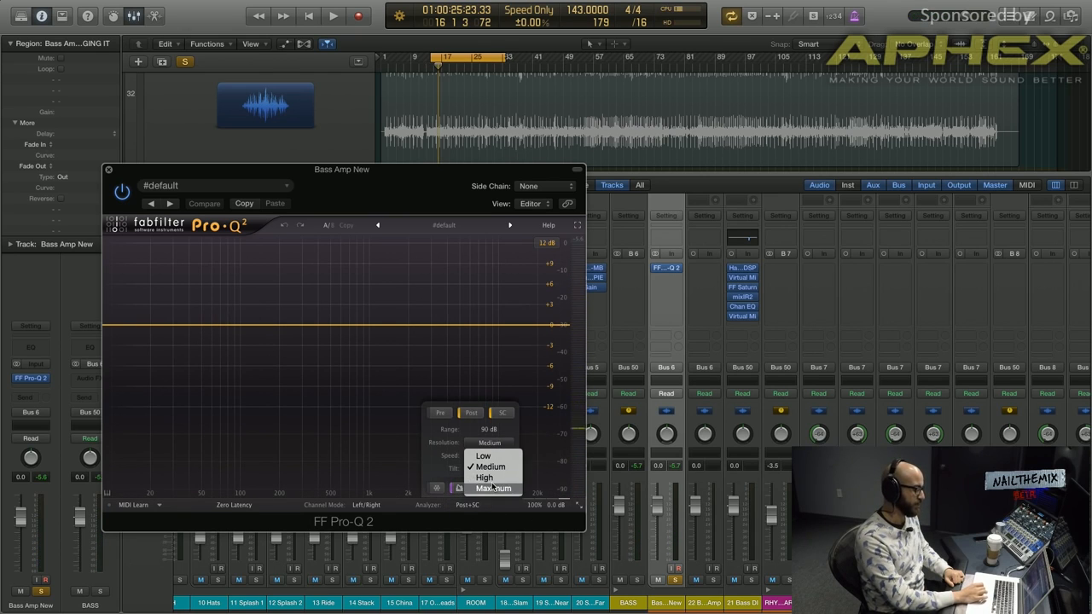
{"action": "left_click", "coordinate": [493, 487]}
{"action": "key", "text": "space"}
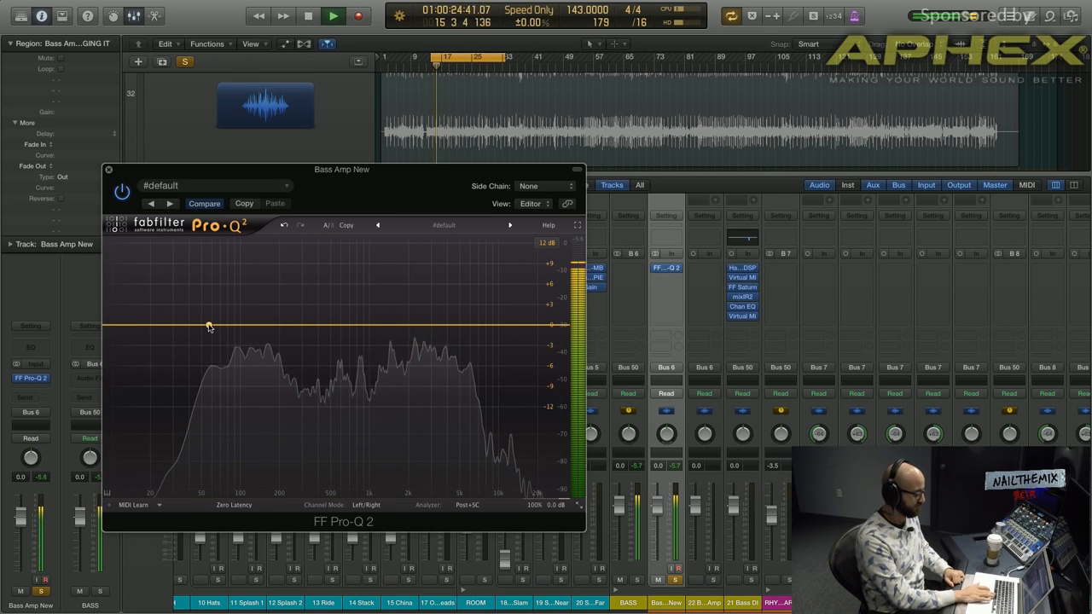
{"action": "key", "text": "space"}
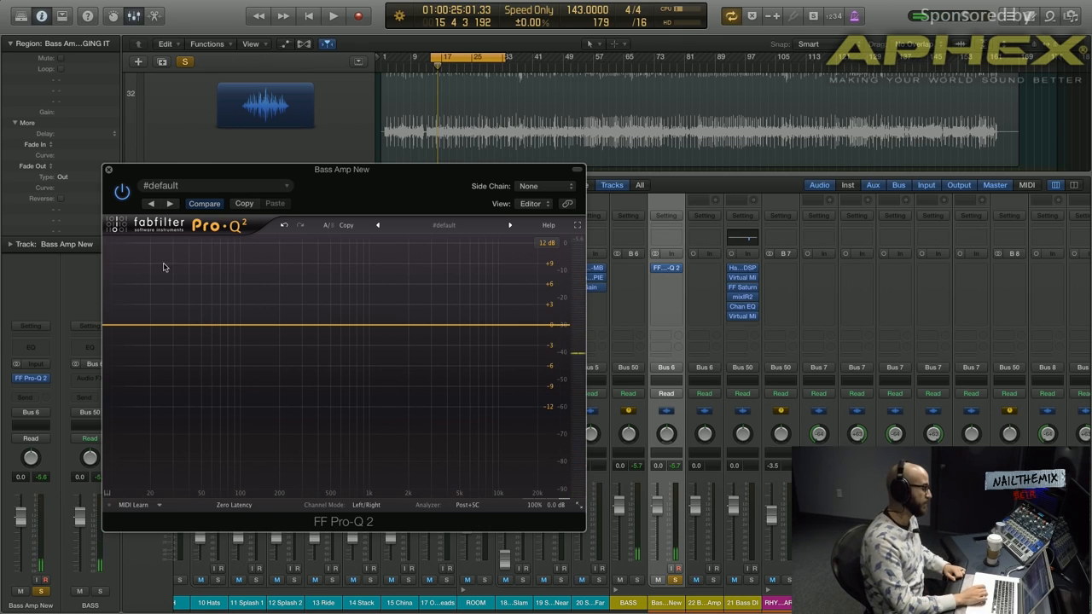
{"action": "left_click", "coordinate": [107, 171]}
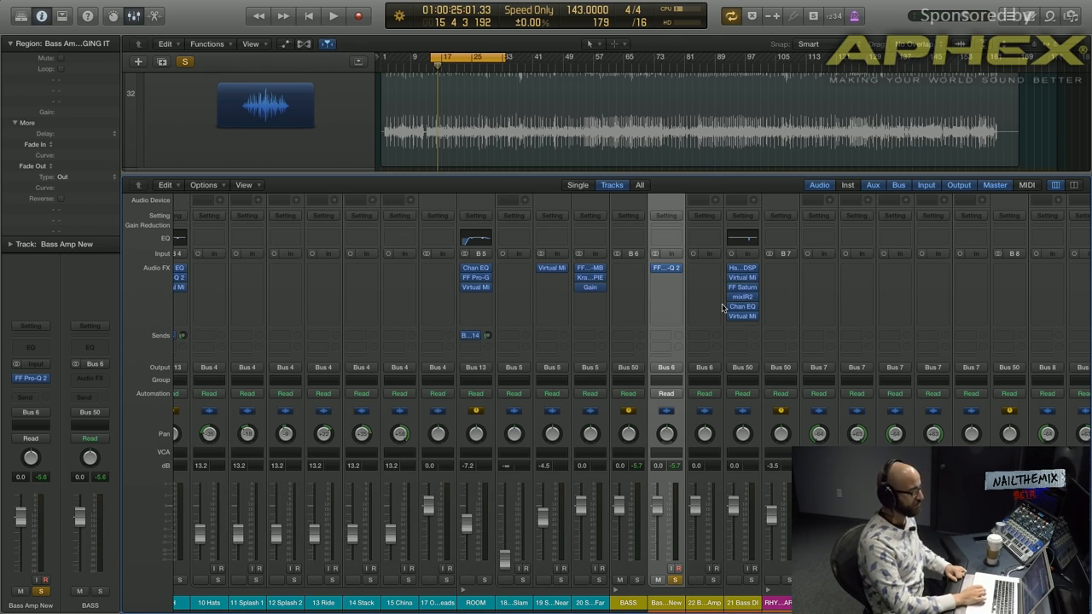
Move Pro-Q 2 down to the third insert slot on Bass Amp New and recheck the spectrum during playback.
{"action": "left_click", "coordinate": [663, 278]}
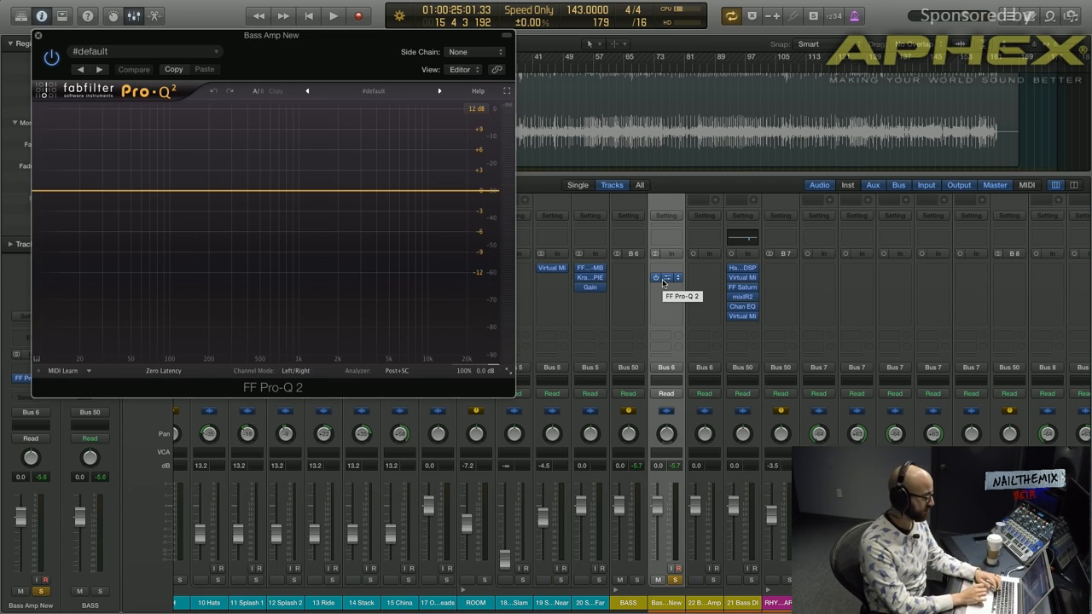
{"action": "key", "text": "space"}
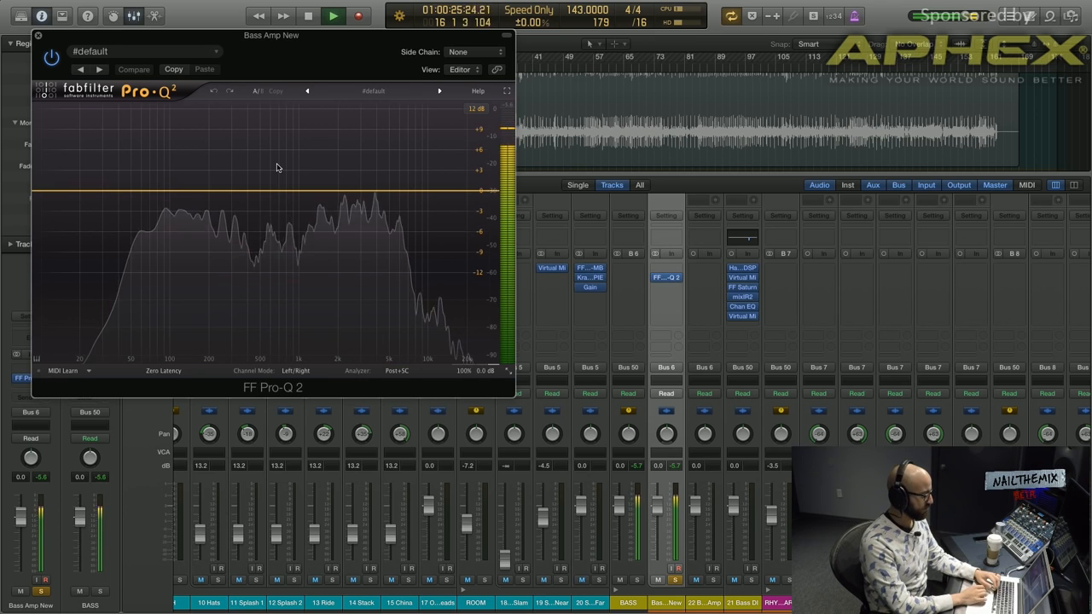
{"action": "key", "text": "space"}
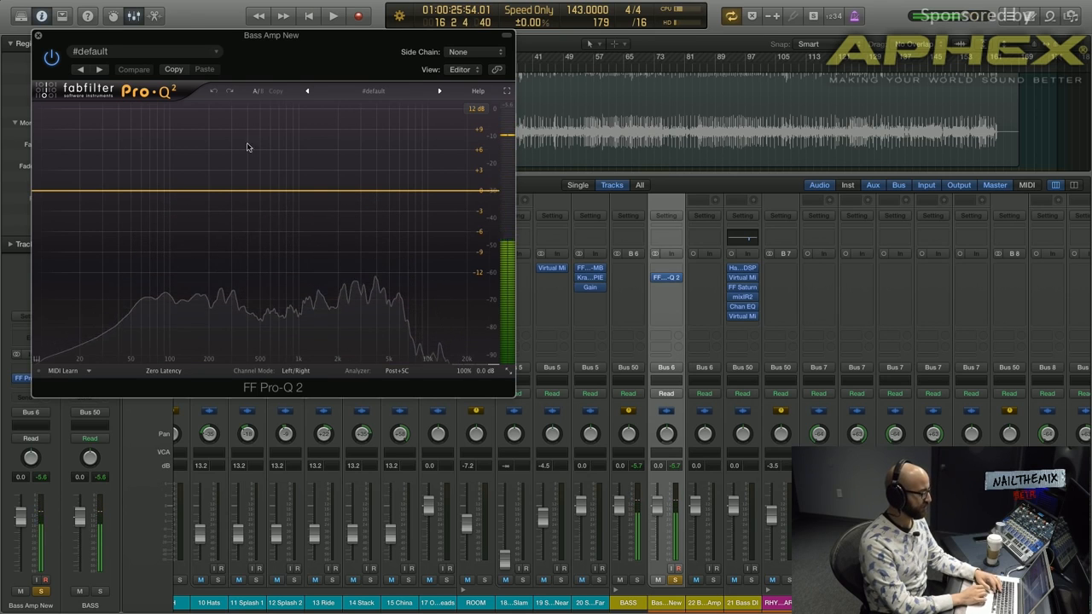
{"action": "left_click", "coordinate": [38, 36]}
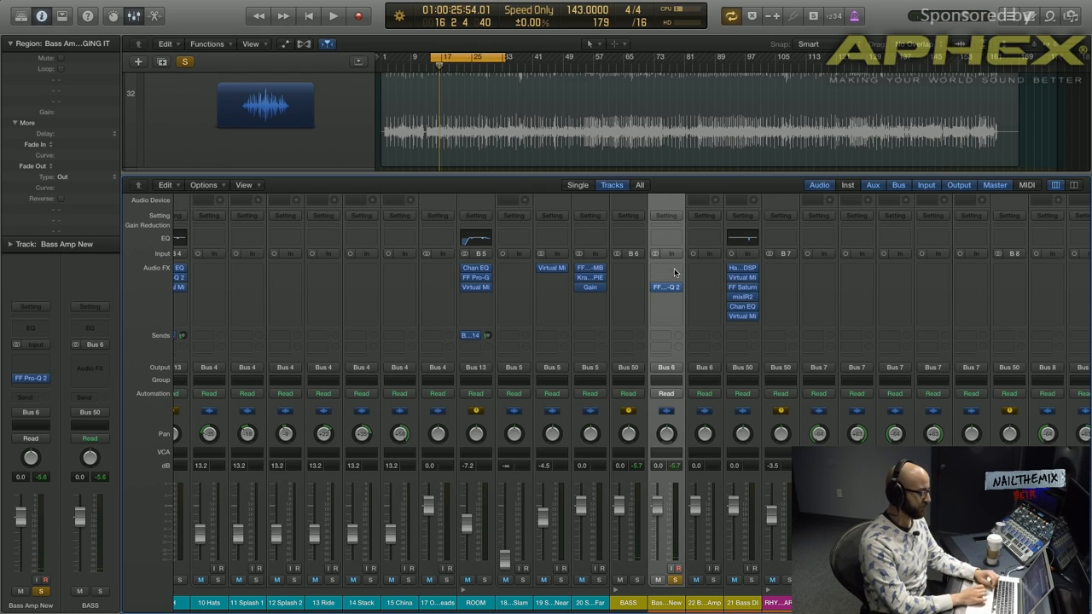
Insert the Waves RBass plug-in in Bass Amp New's first slot and open Pro-Q 2 alongside it.
{"action": "left_click", "coordinate": [674, 277]}
{"action": "key", "text": "w"}
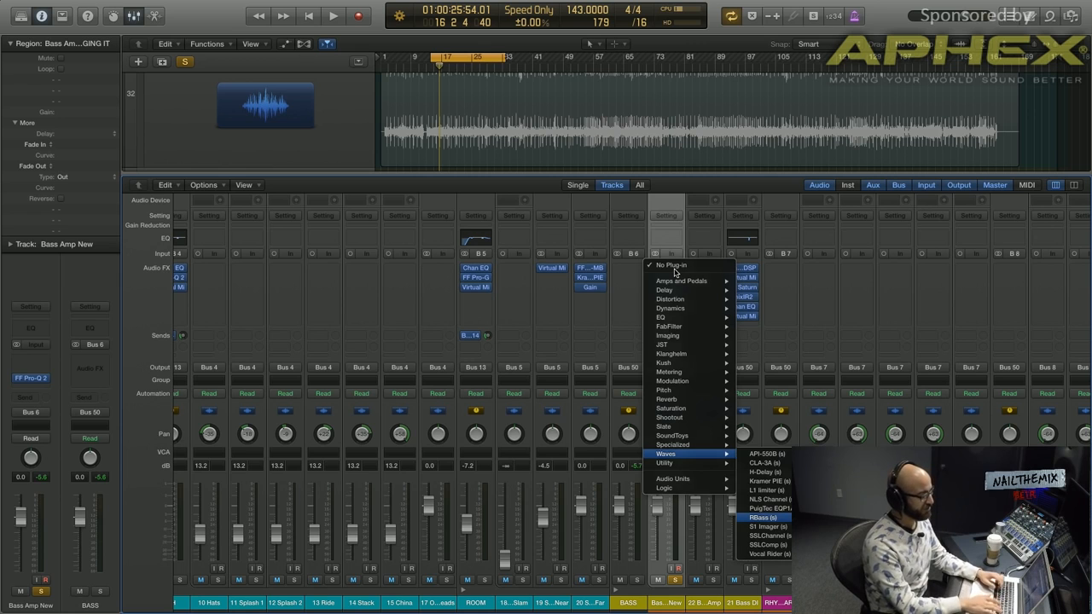
{"action": "key", "text": "Return"}
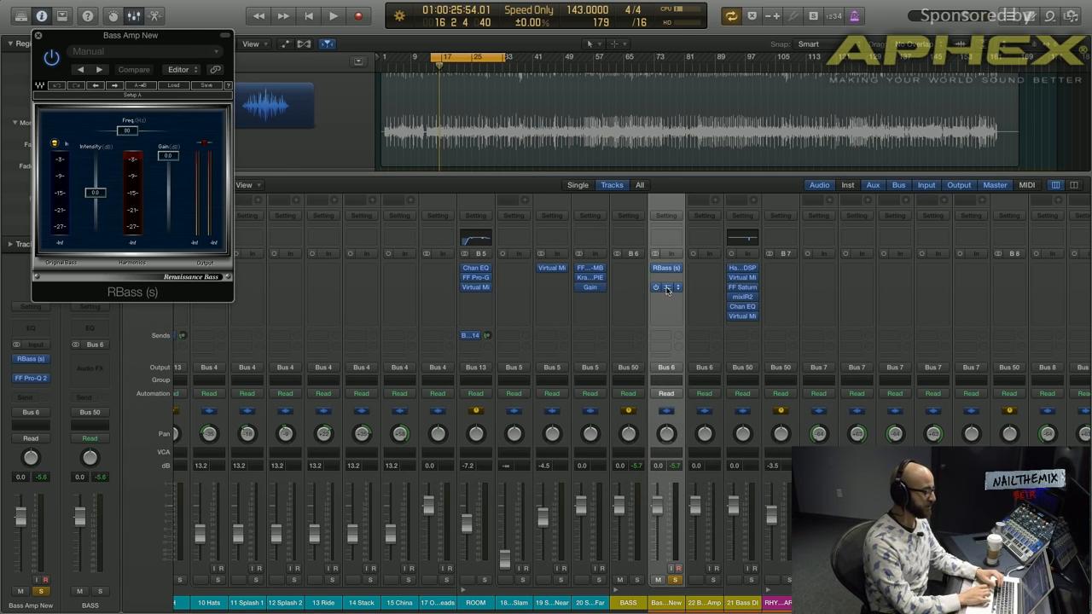
{"action": "left_click", "coordinate": [667, 290]}
{"action": "left_click_drag", "start_coordinate": [174, 47], "coordinate": [523, 121]}
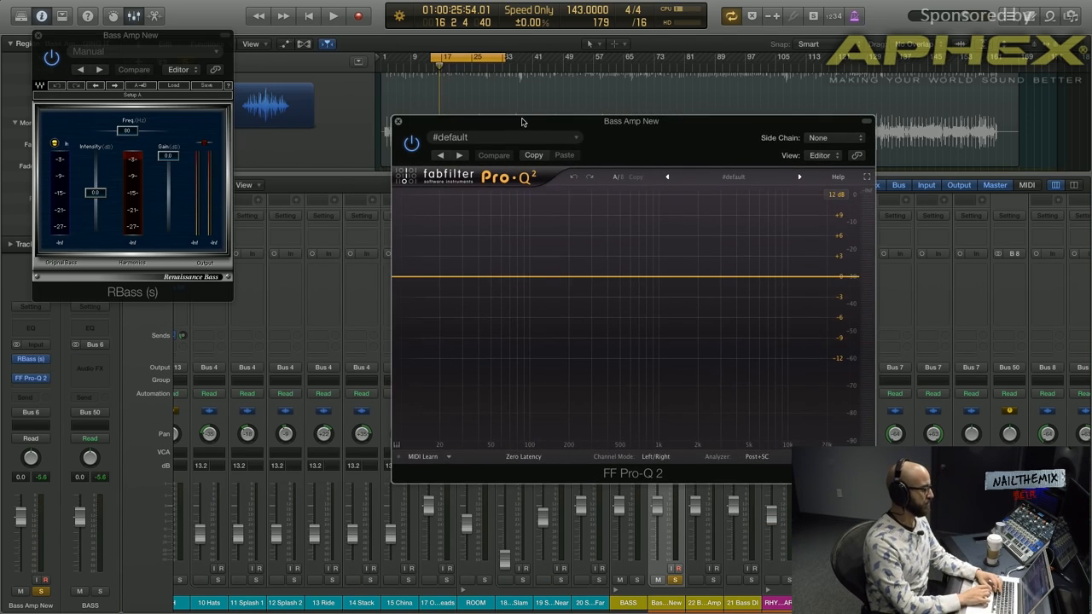
Set the RBass frequency to 55 Hz and lower its intensity while monitoring playback.
{"action": "left_click", "coordinate": [124, 128]}
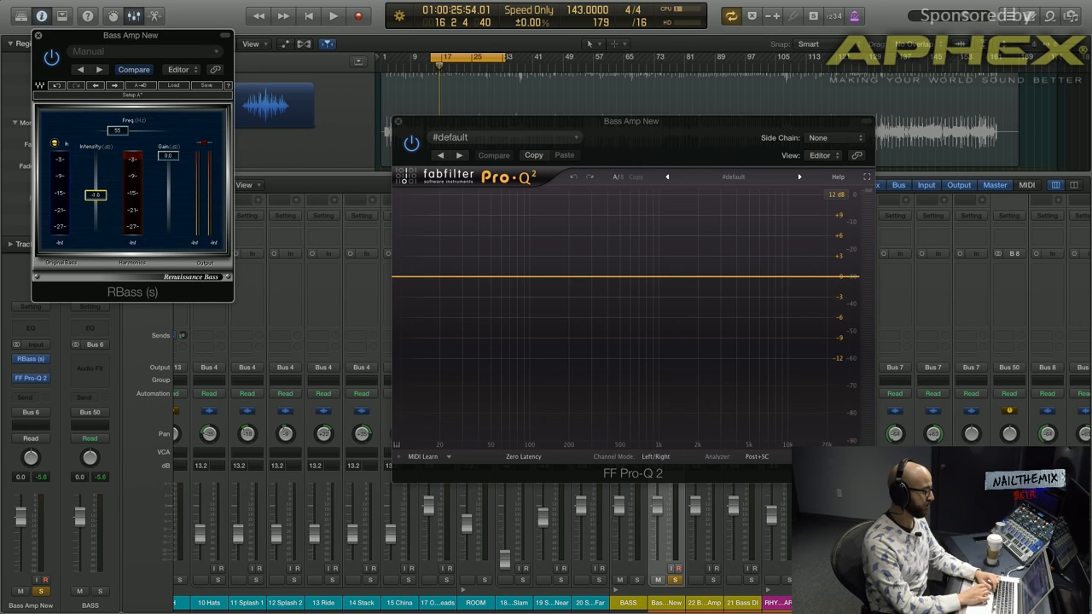
{"action": "key", "text": "space"}
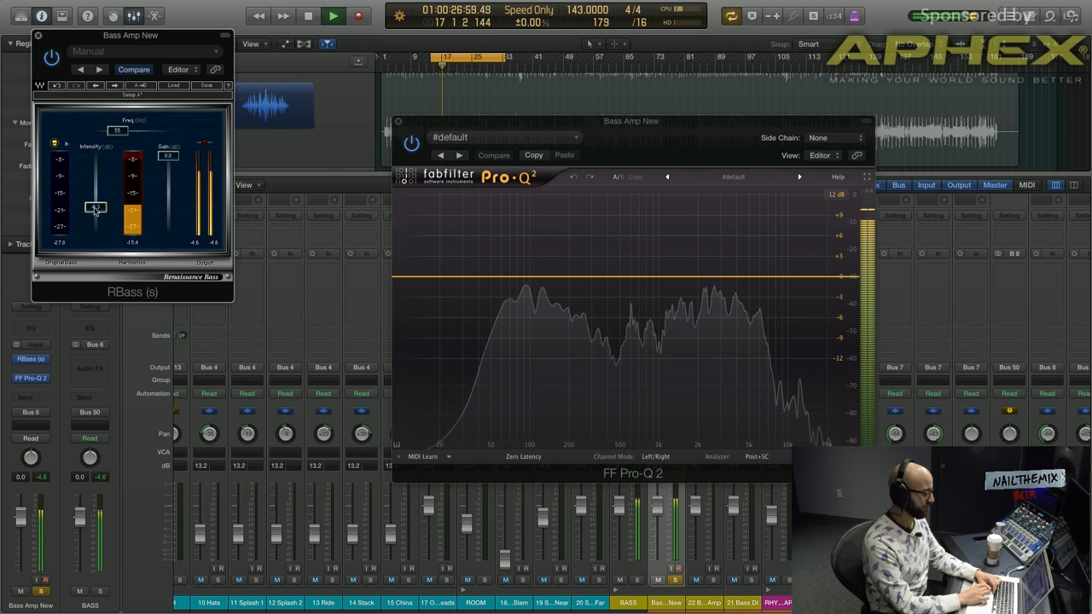
Set the Pro-Q 2 analyzer resolution to Medium during playback.
{"action": "left_click", "coordinate": [740, 458]}
{"action": "left_click", "coordinate": [778, 394]}
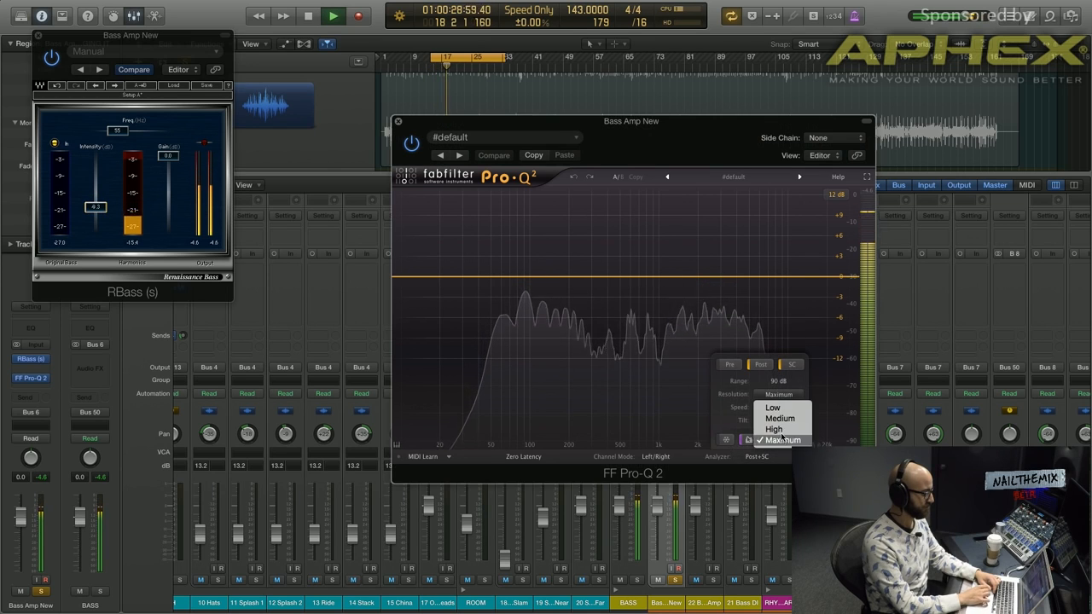
{"action": "left_click", "coordinate": [780, 418]}
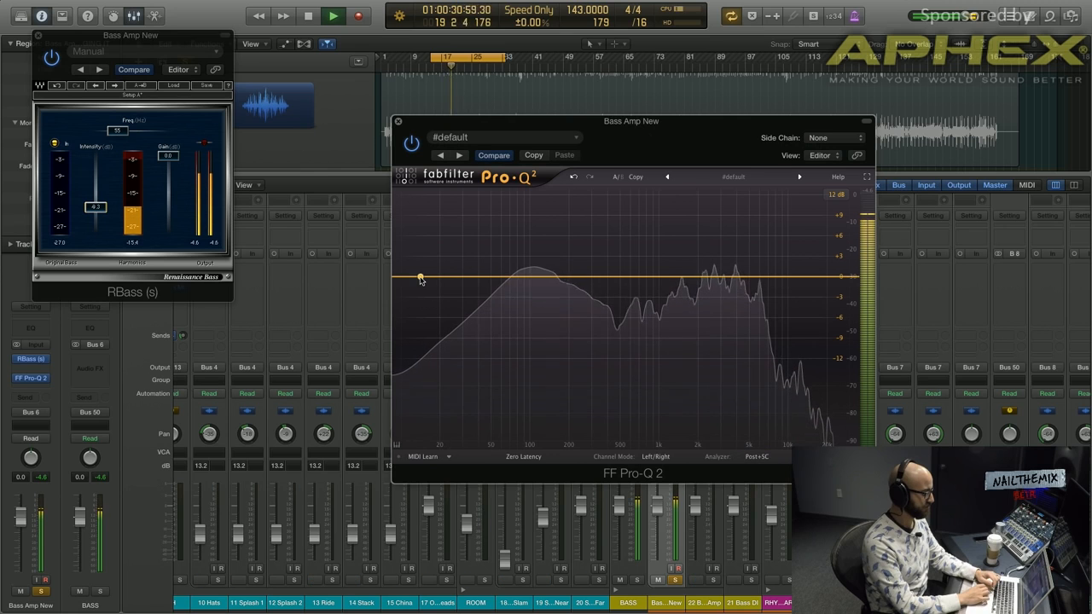
Close the RBass and Pro-Q 2 windows and play Bass Amp New with RBass bypassed for comparison.
{"action": "left_click", "coordinate": [38, 37]}
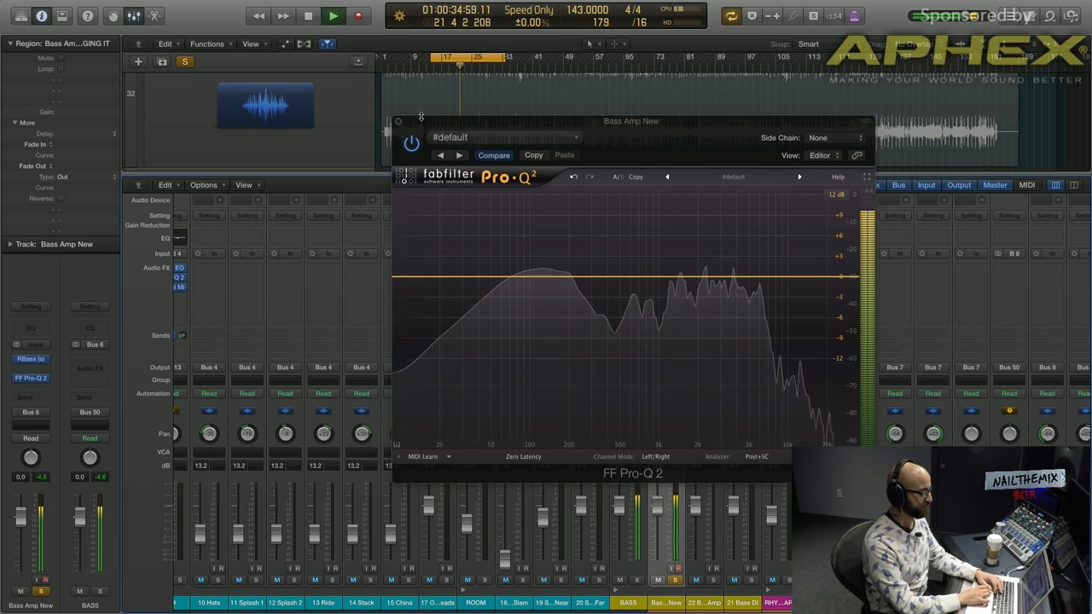
{"action": "key", "text": "space"}
{"action": "left_click", "coordinate": [399, 125]}
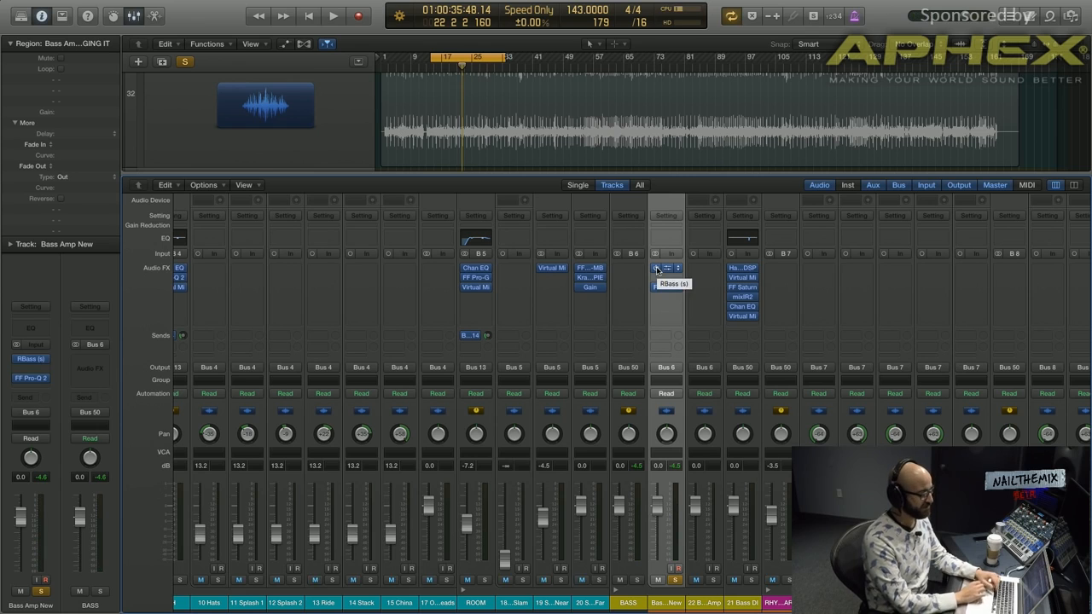
{"action": "key", "text": "space"}
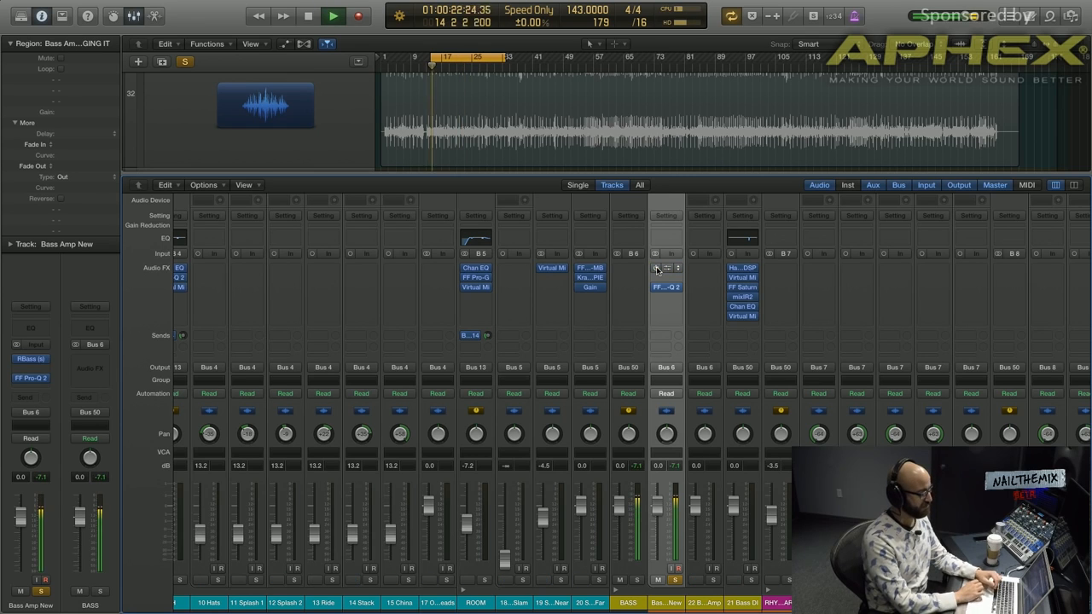